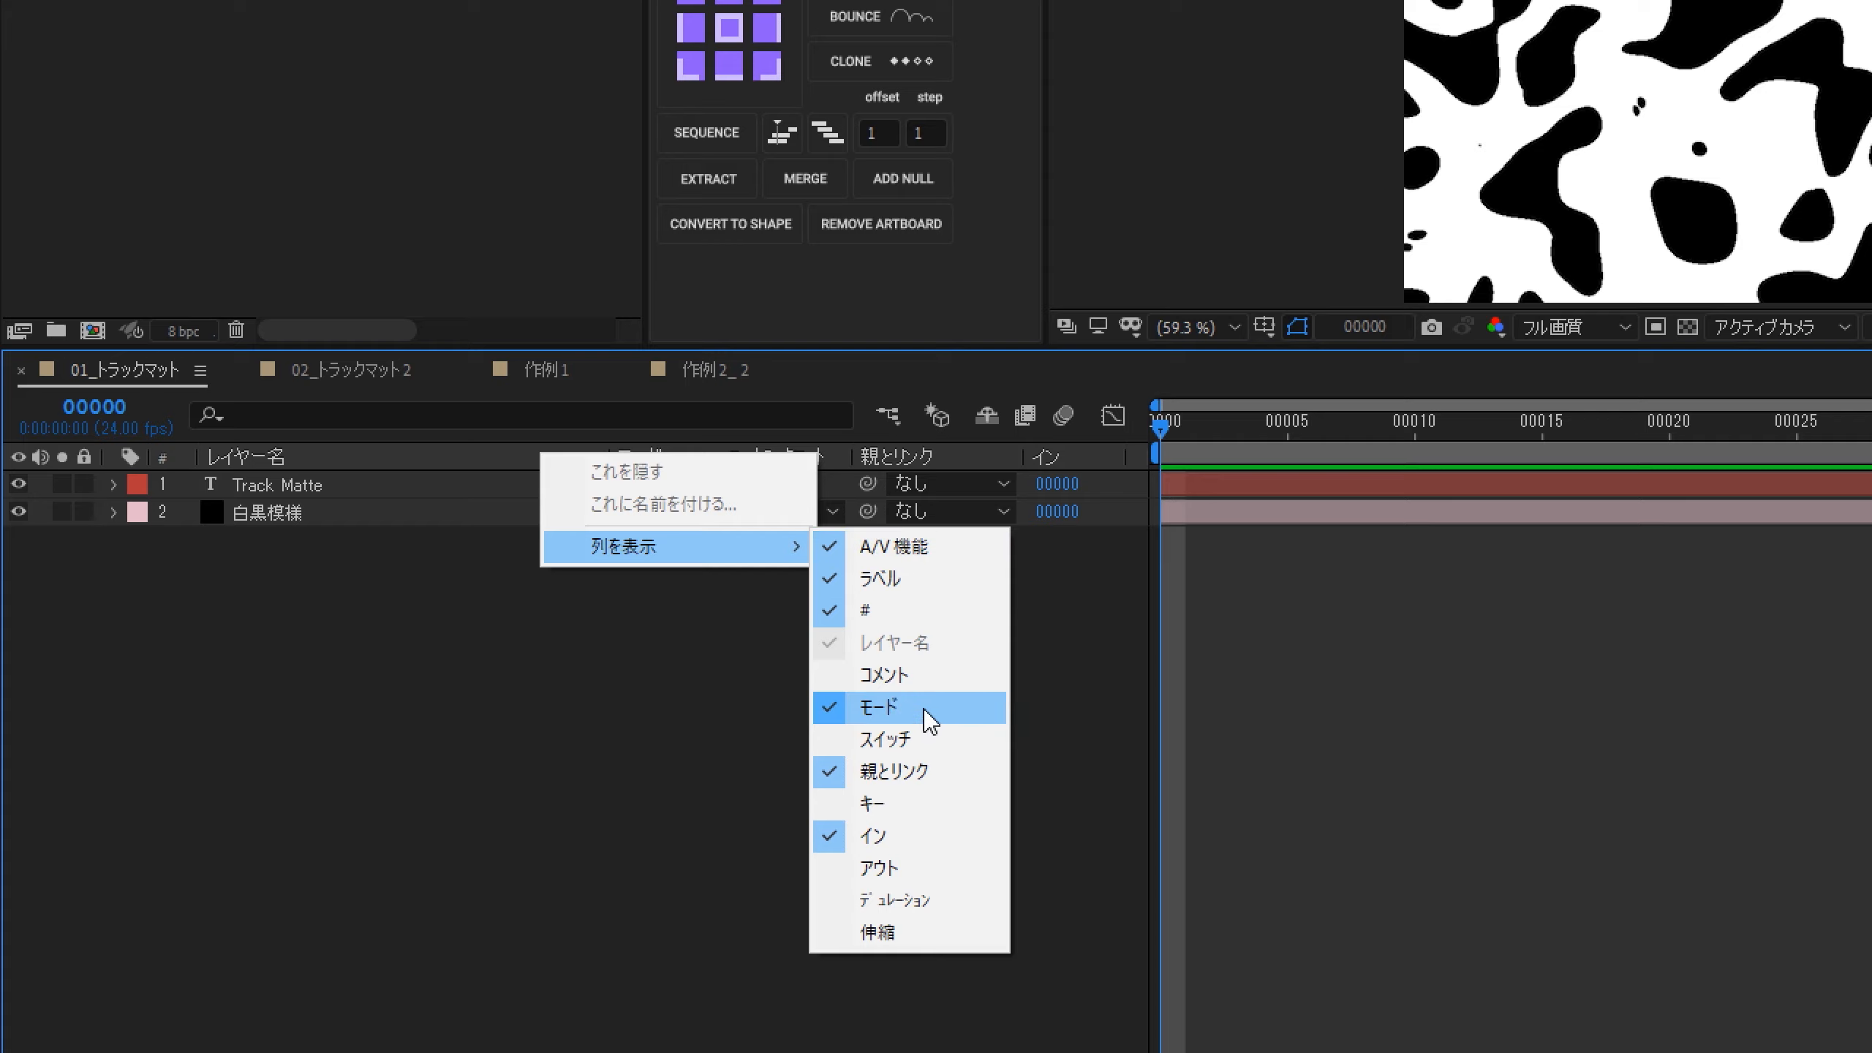
Toggle the timeline's transfer controls off and on twice to hide and show the mode and track matte columns
left_click(392, 744)
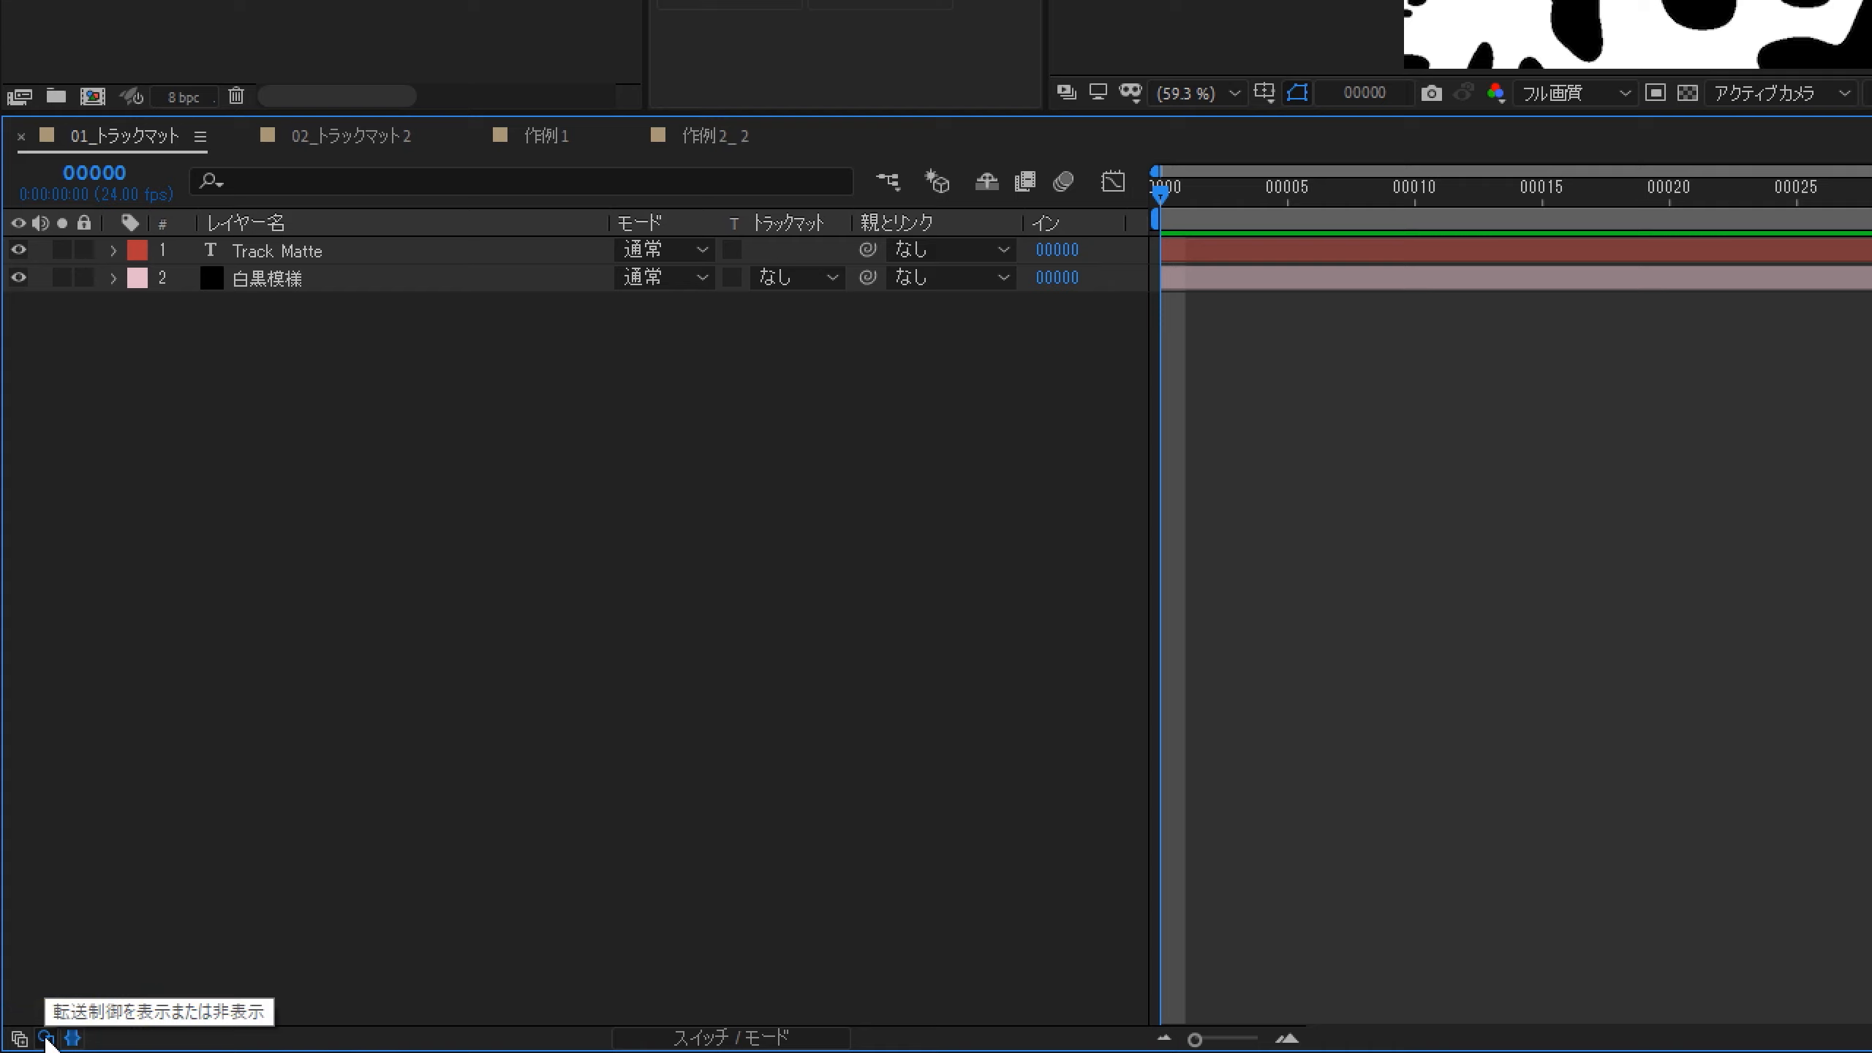
left_click(45, 1038)
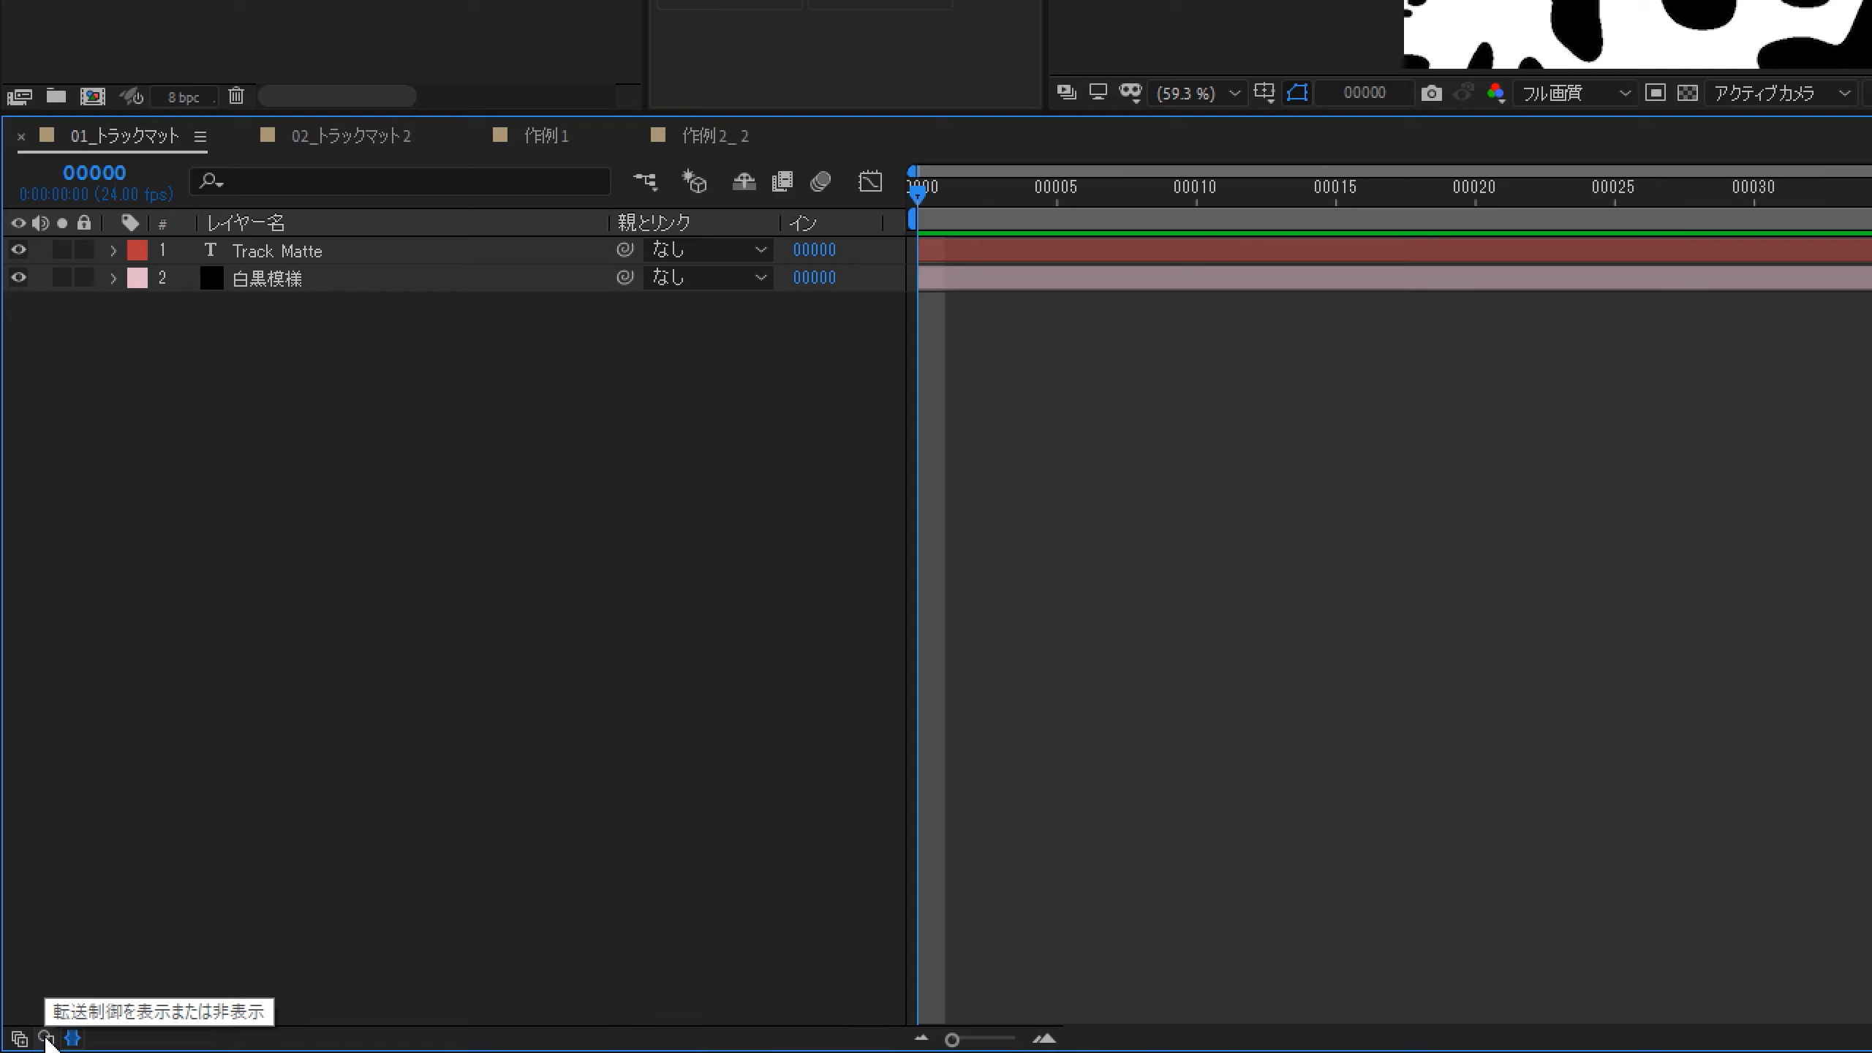
left_click(45, 1037)
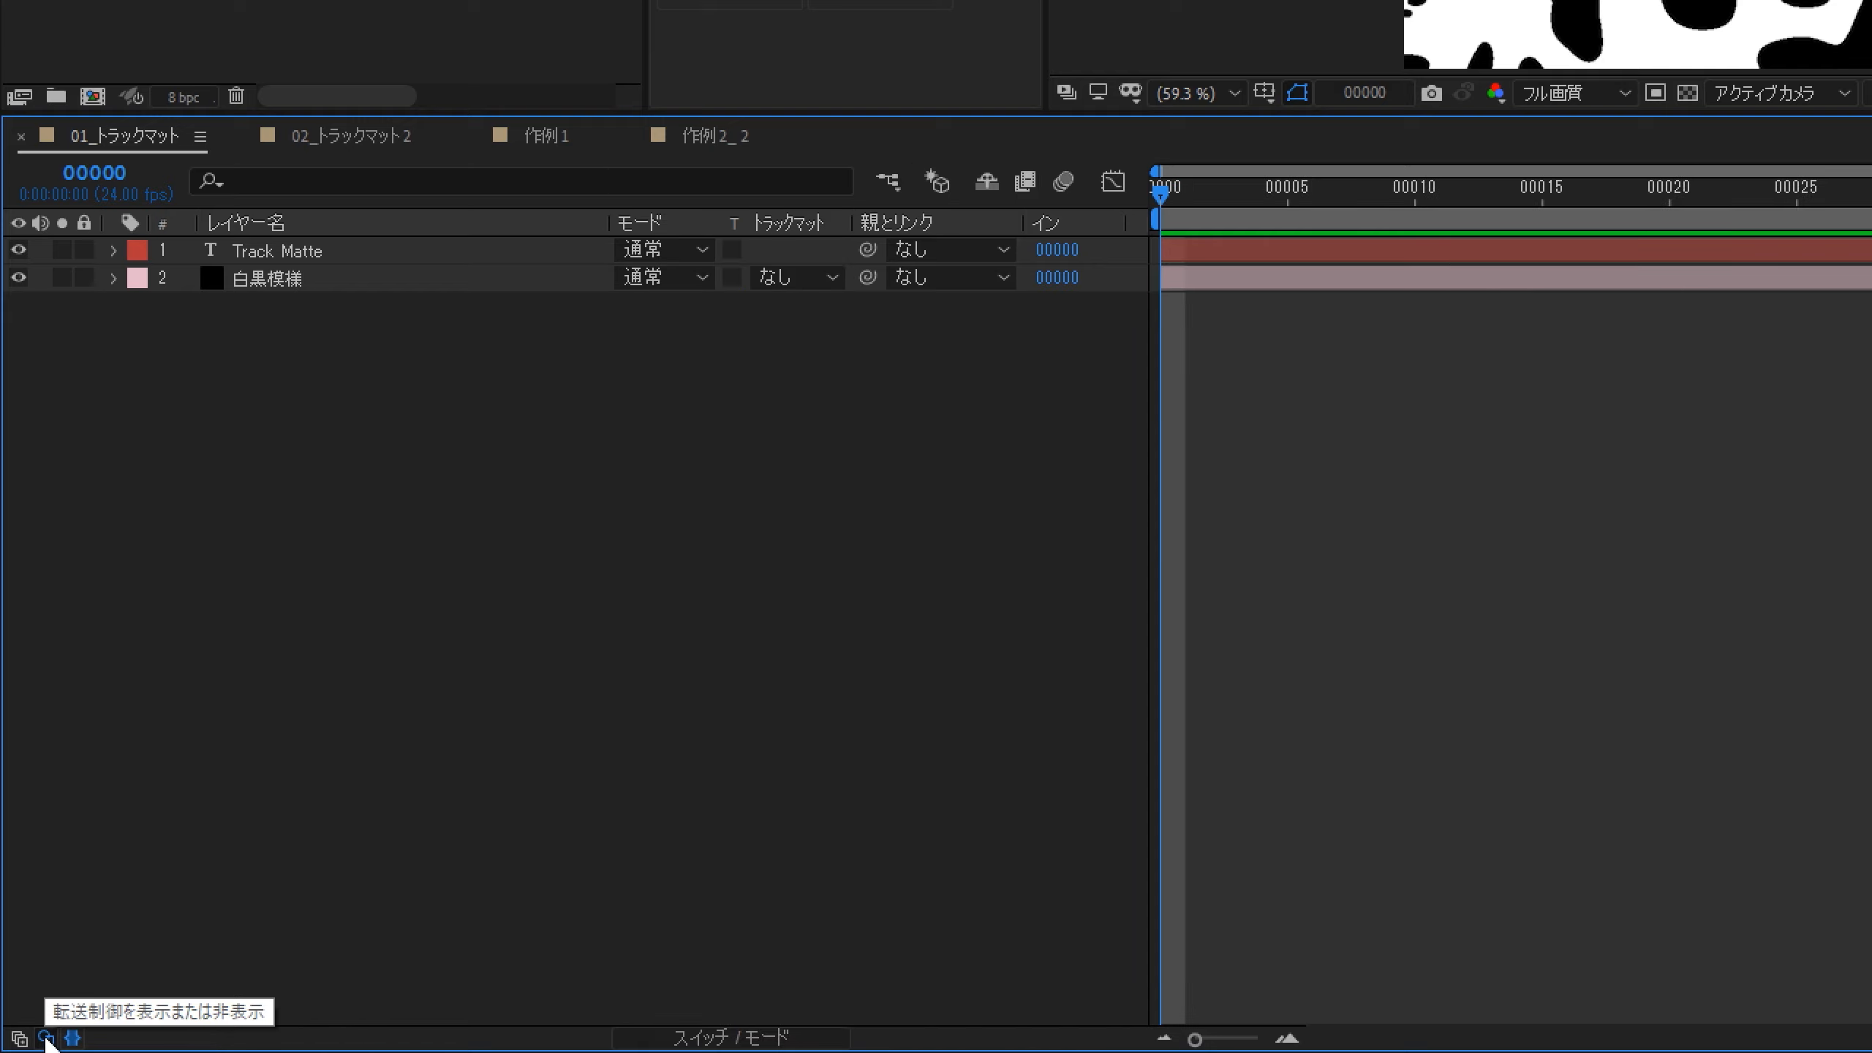
left_click(45, 1038)
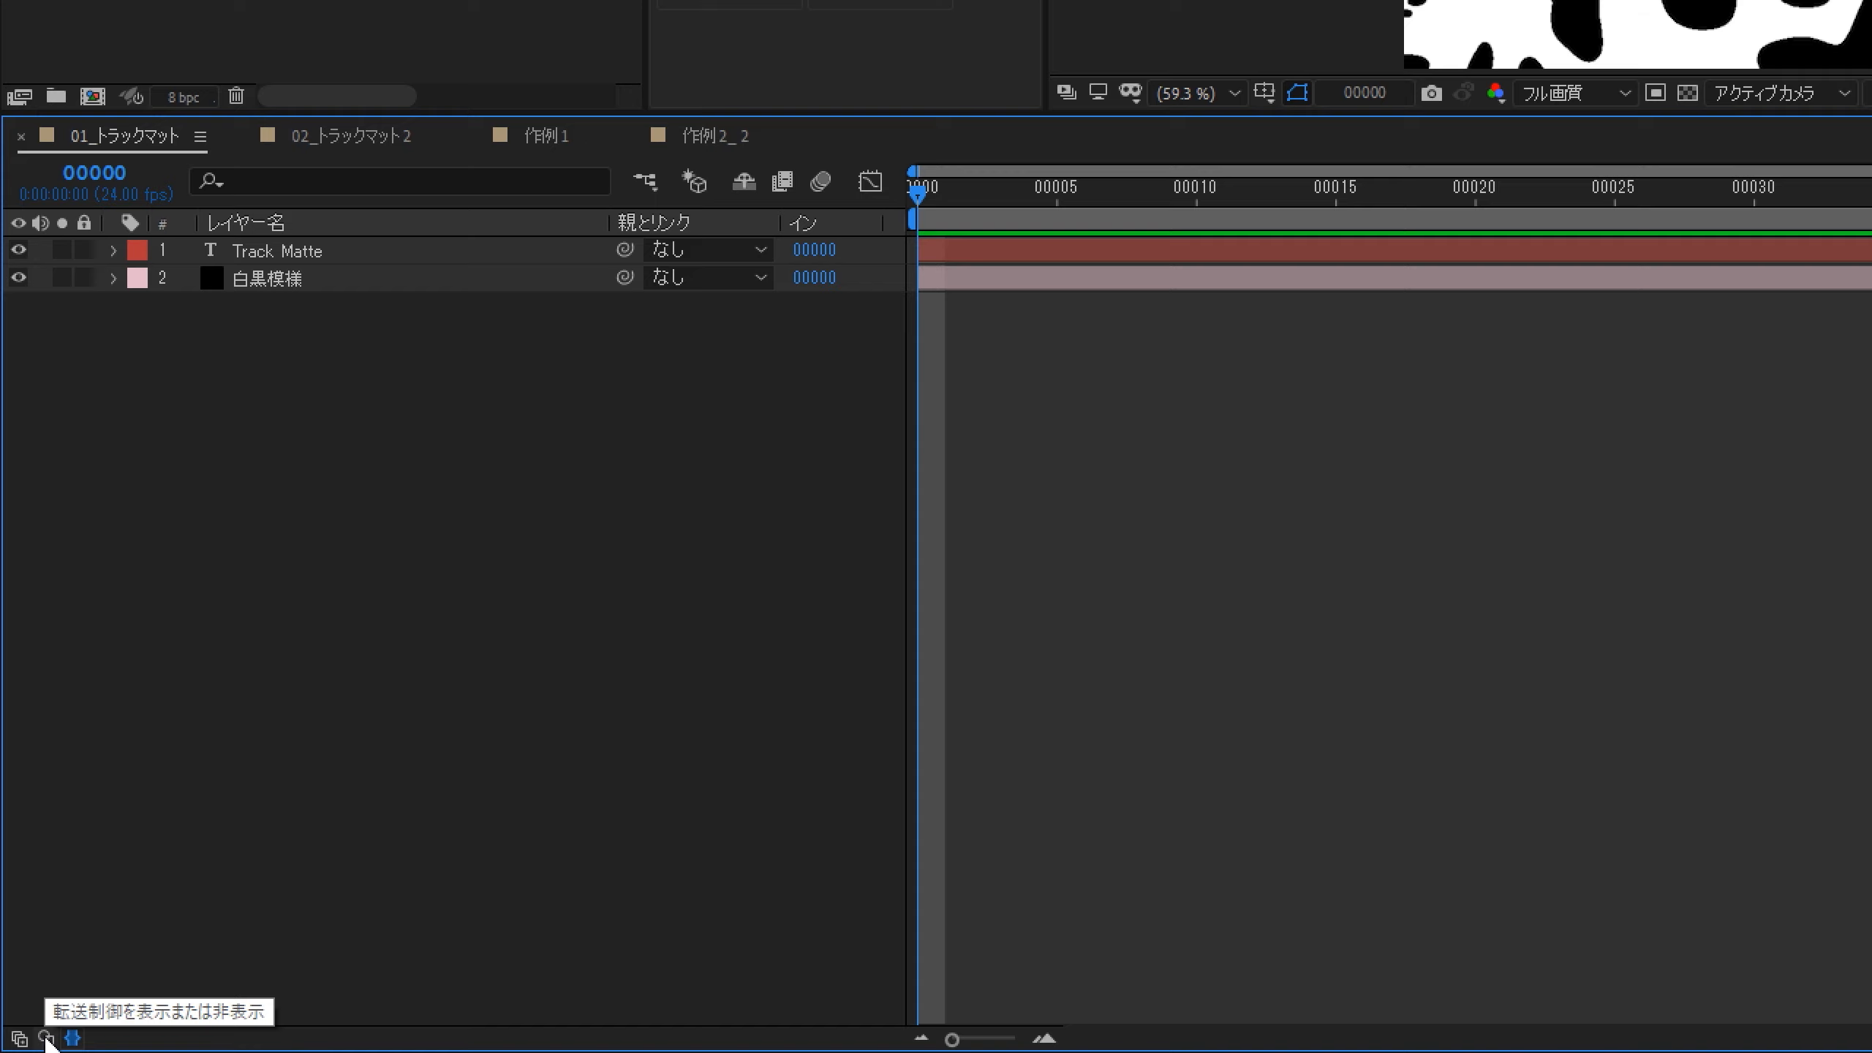
left_click(45, 1038)
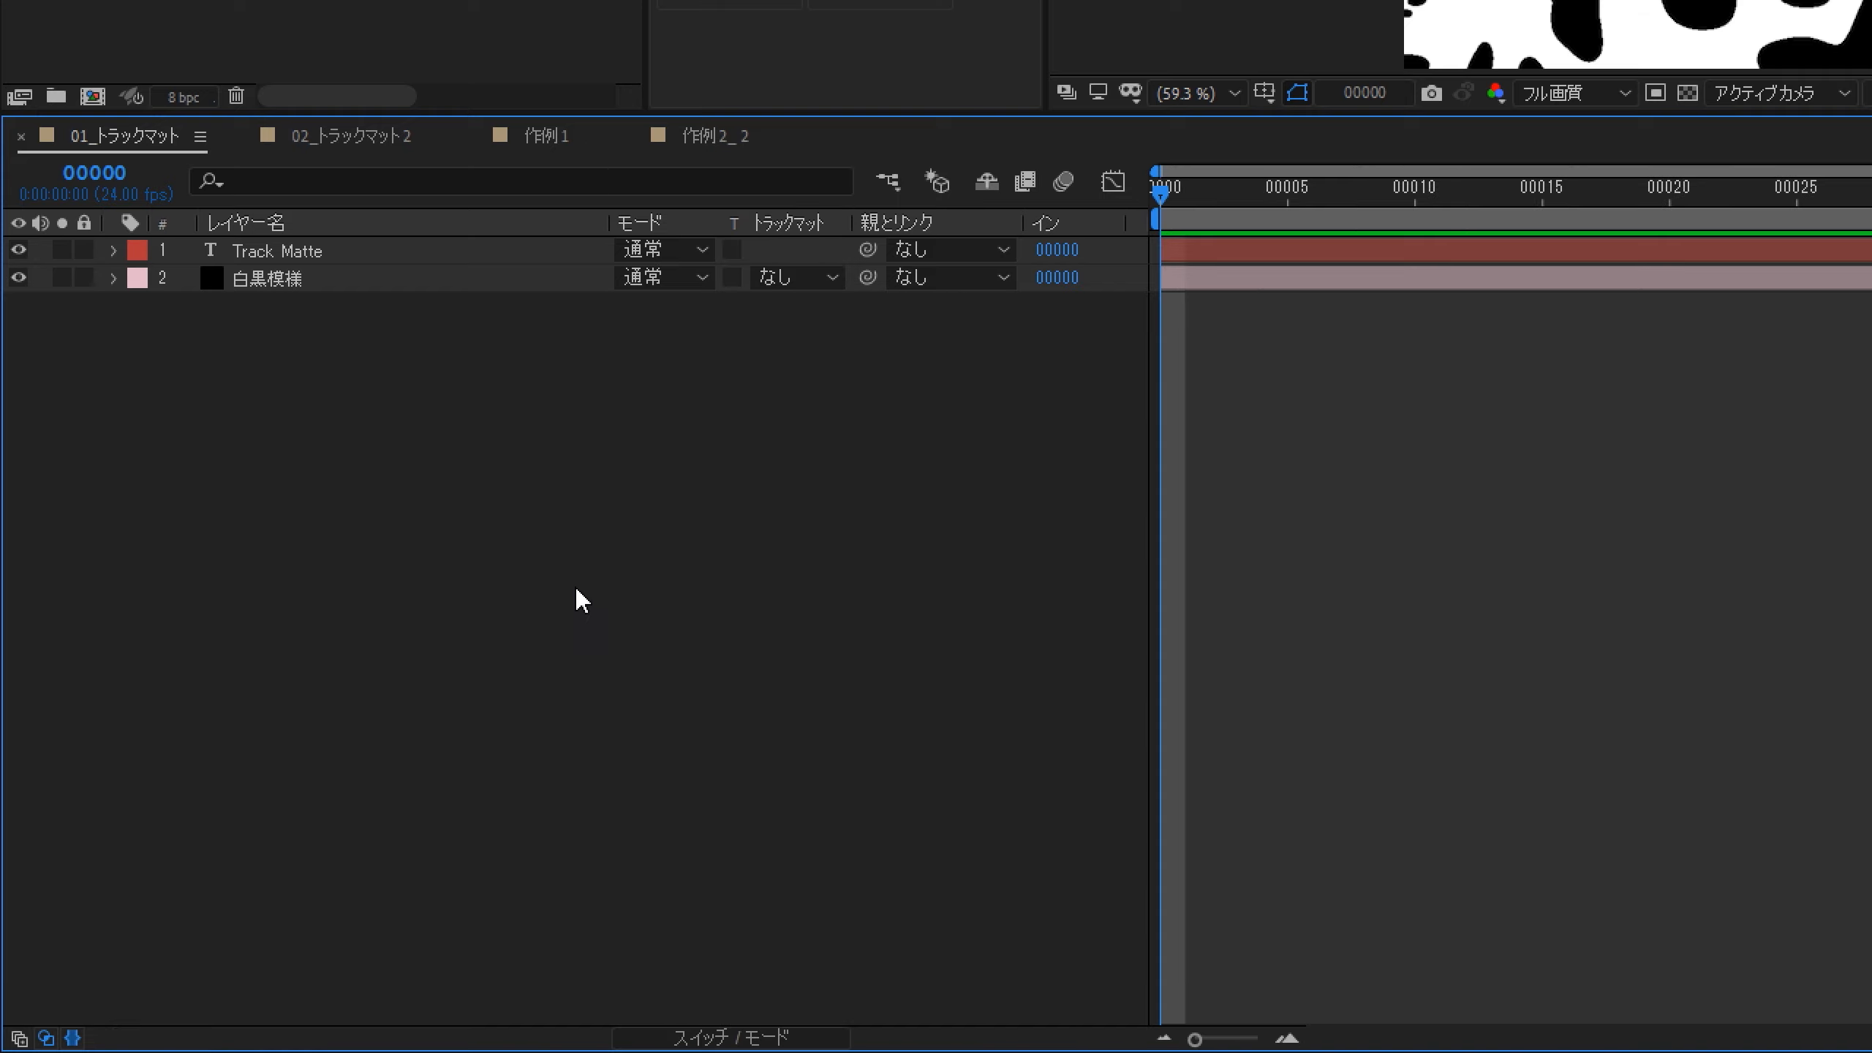
Set the 白黒模様 layer's track matte to アルファマット "Track Matte" and turn on the transparency grid
left_click(831, 282)
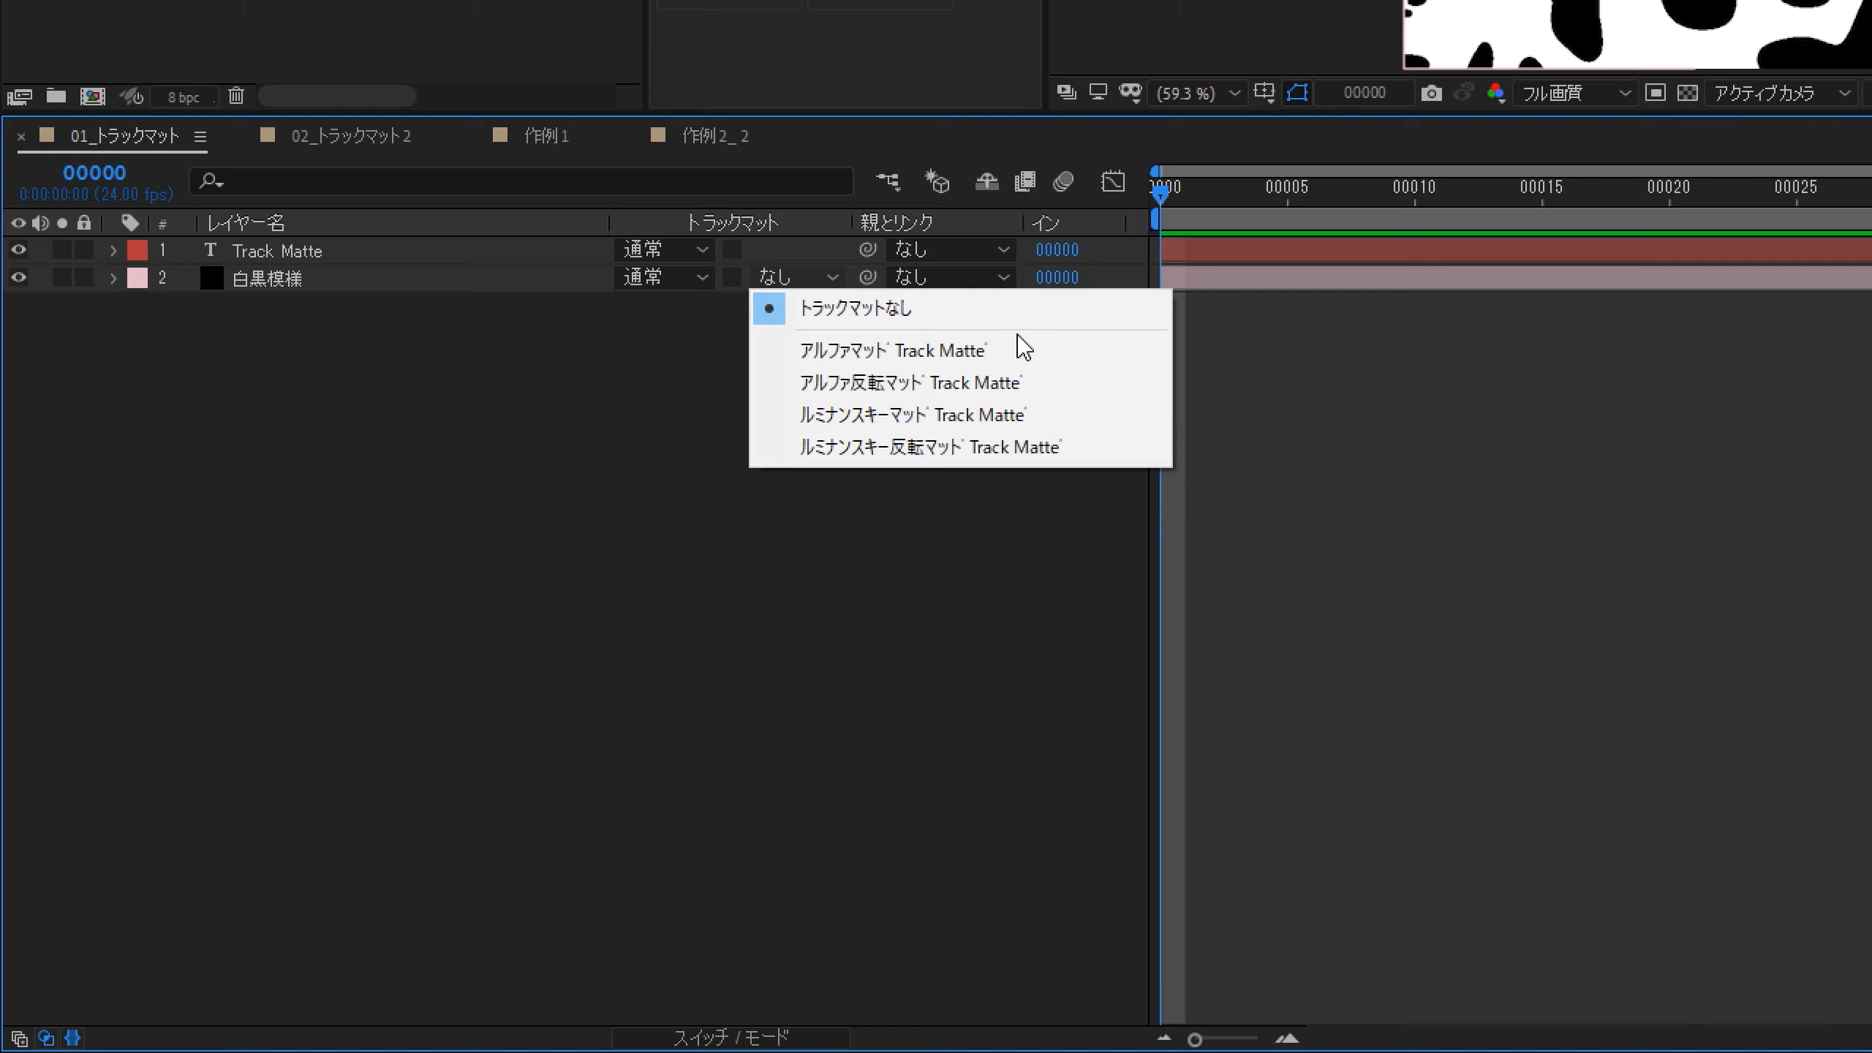
left_click(1012, 361)
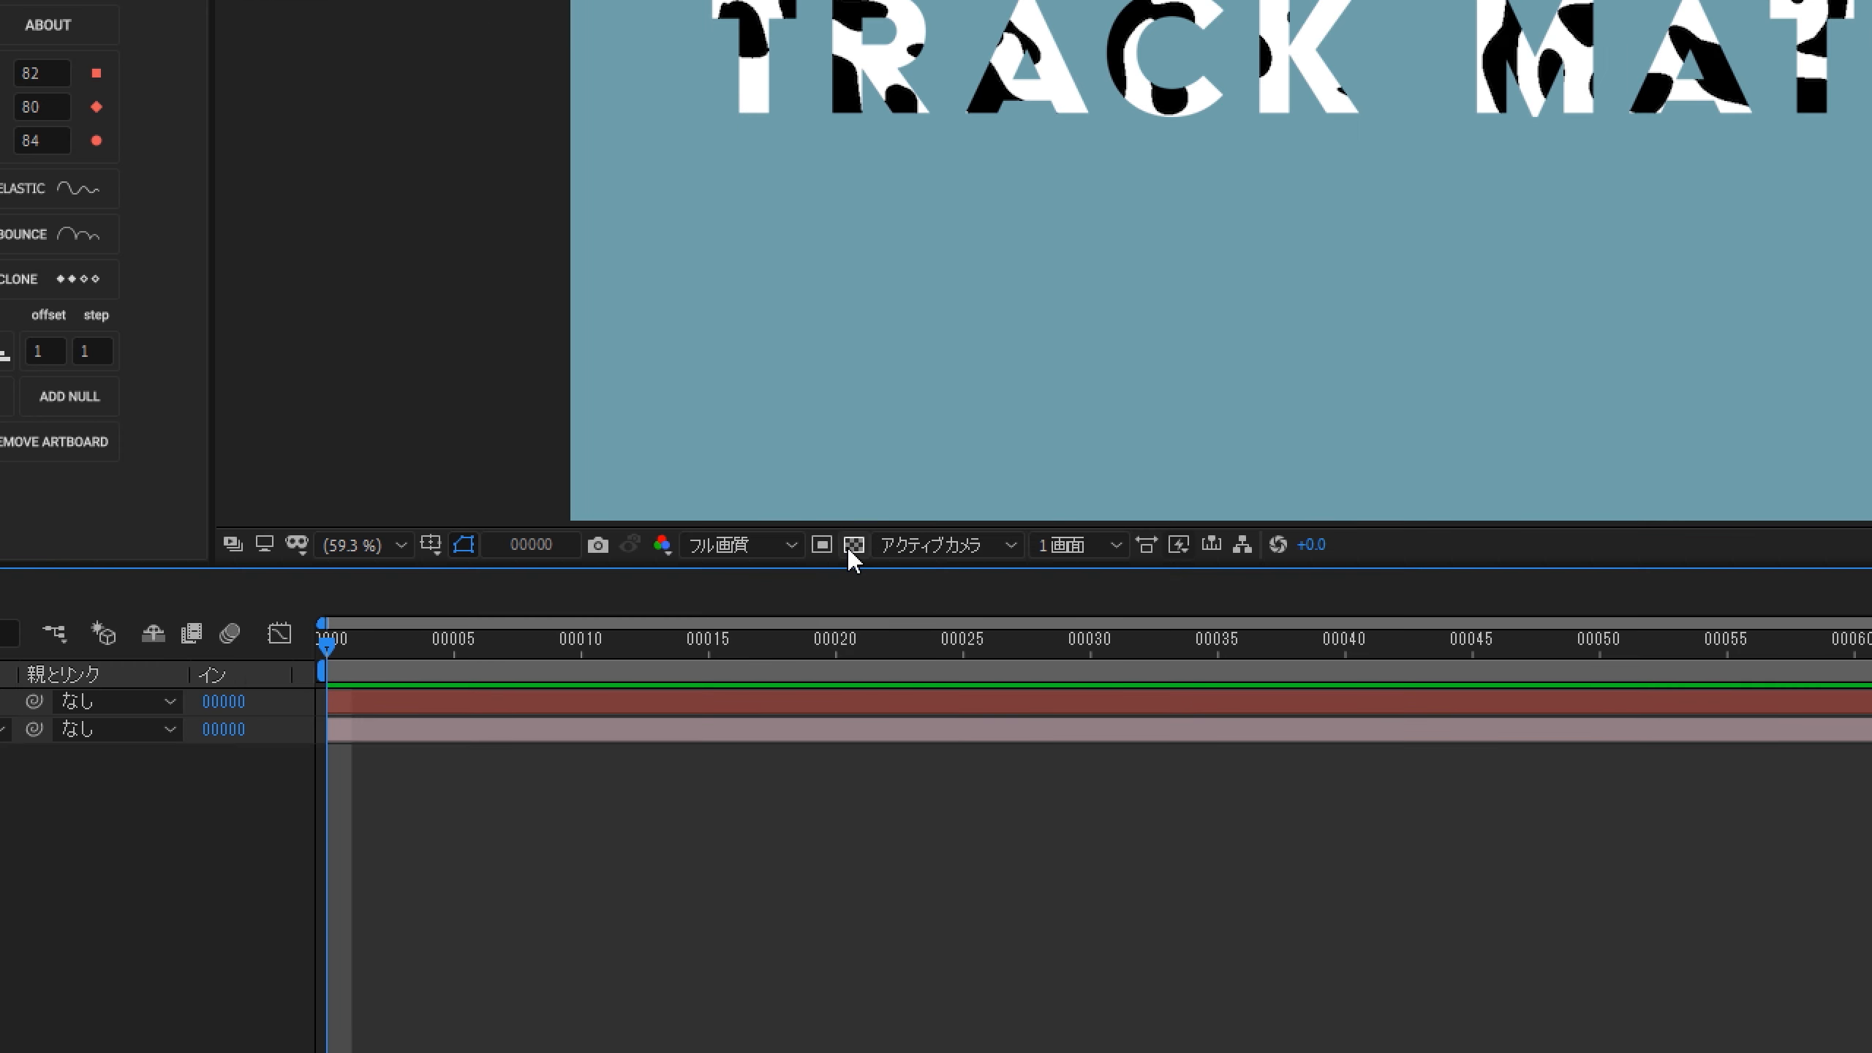
left_click(852, 545)
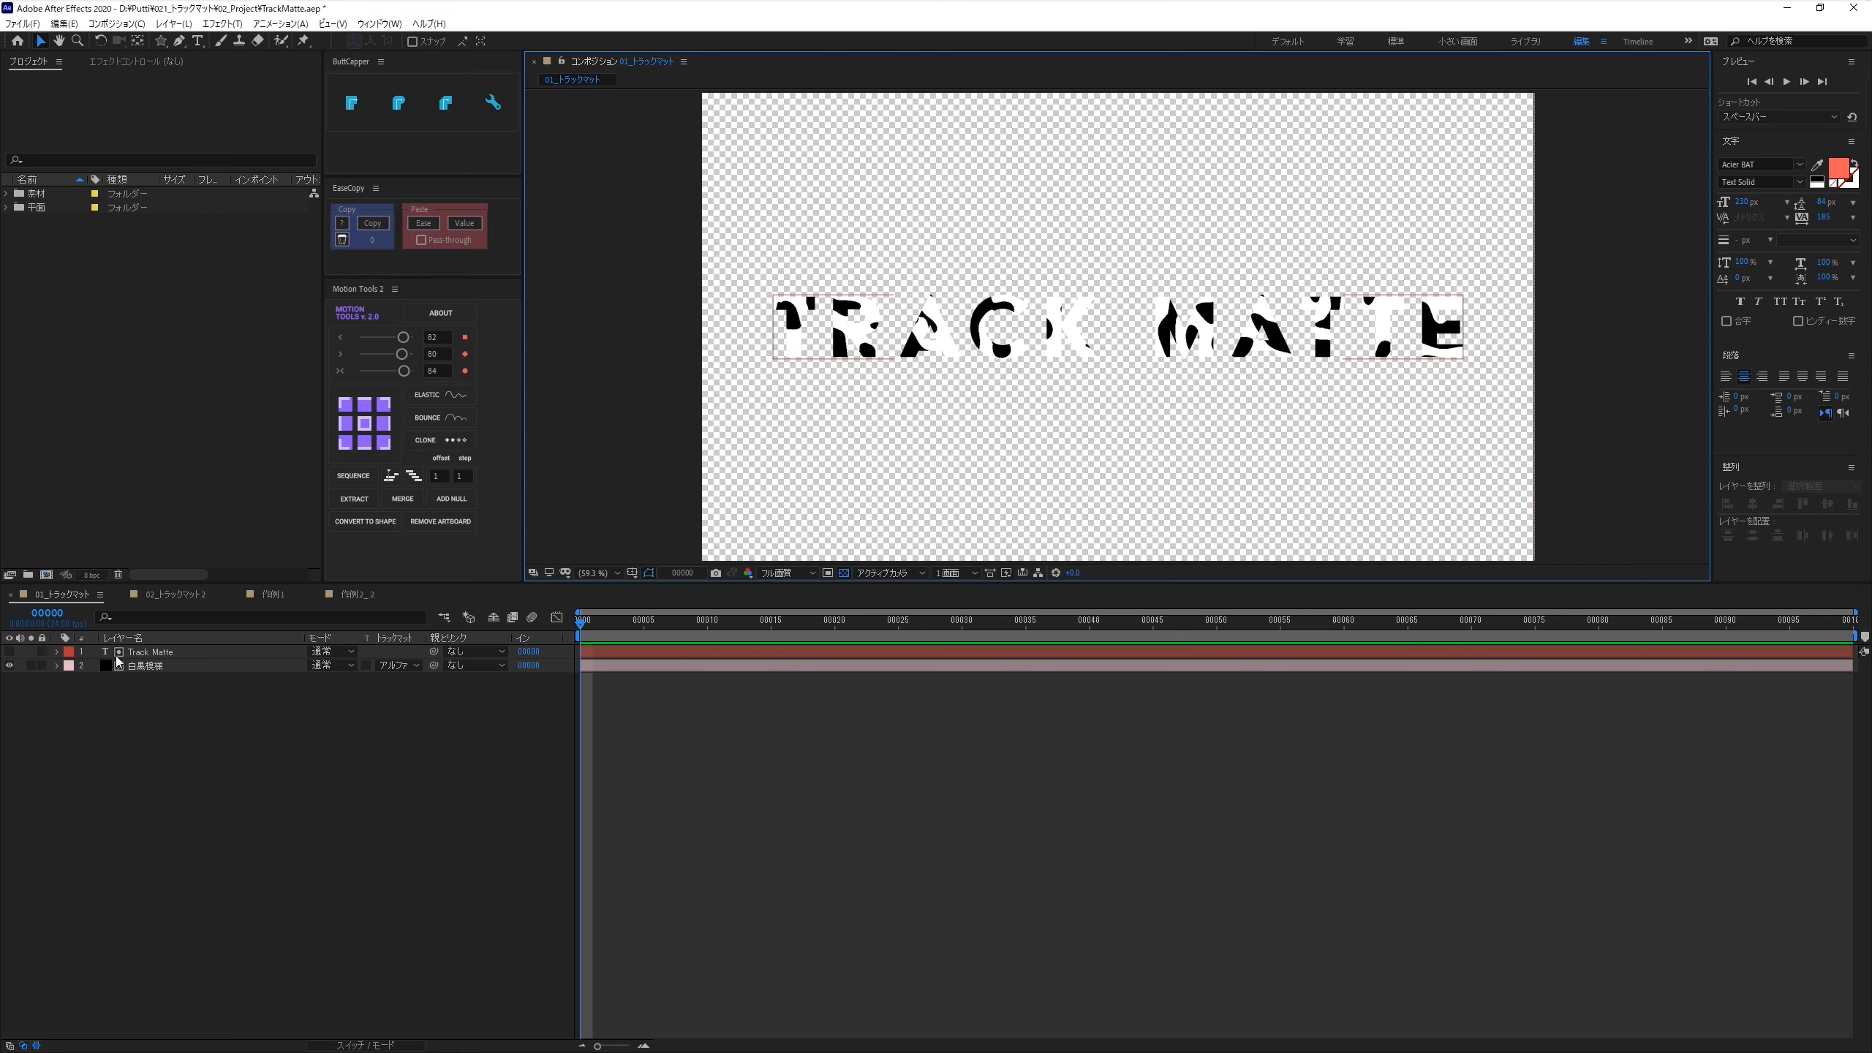
Toggle the Track Matte text layer's visibility on and off to compare the text with the matted pattern
left_click(137, 654)
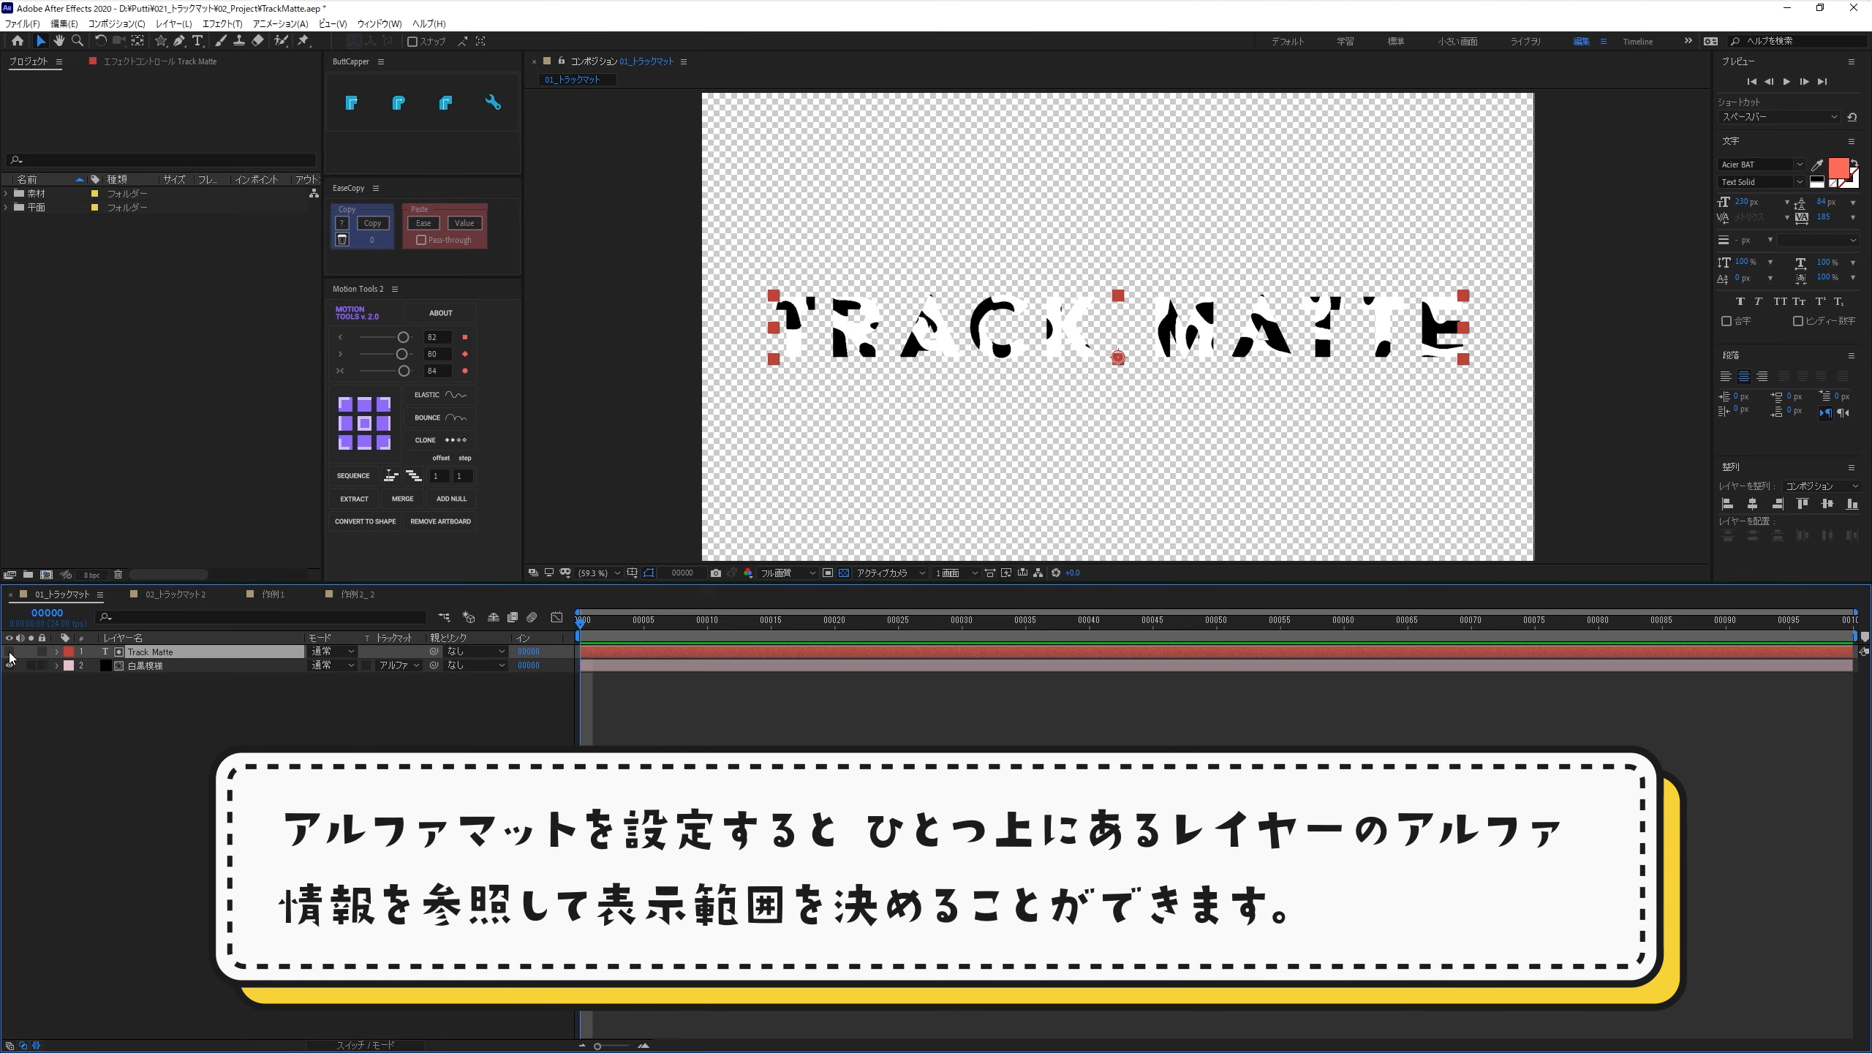
left_click(10, 653)
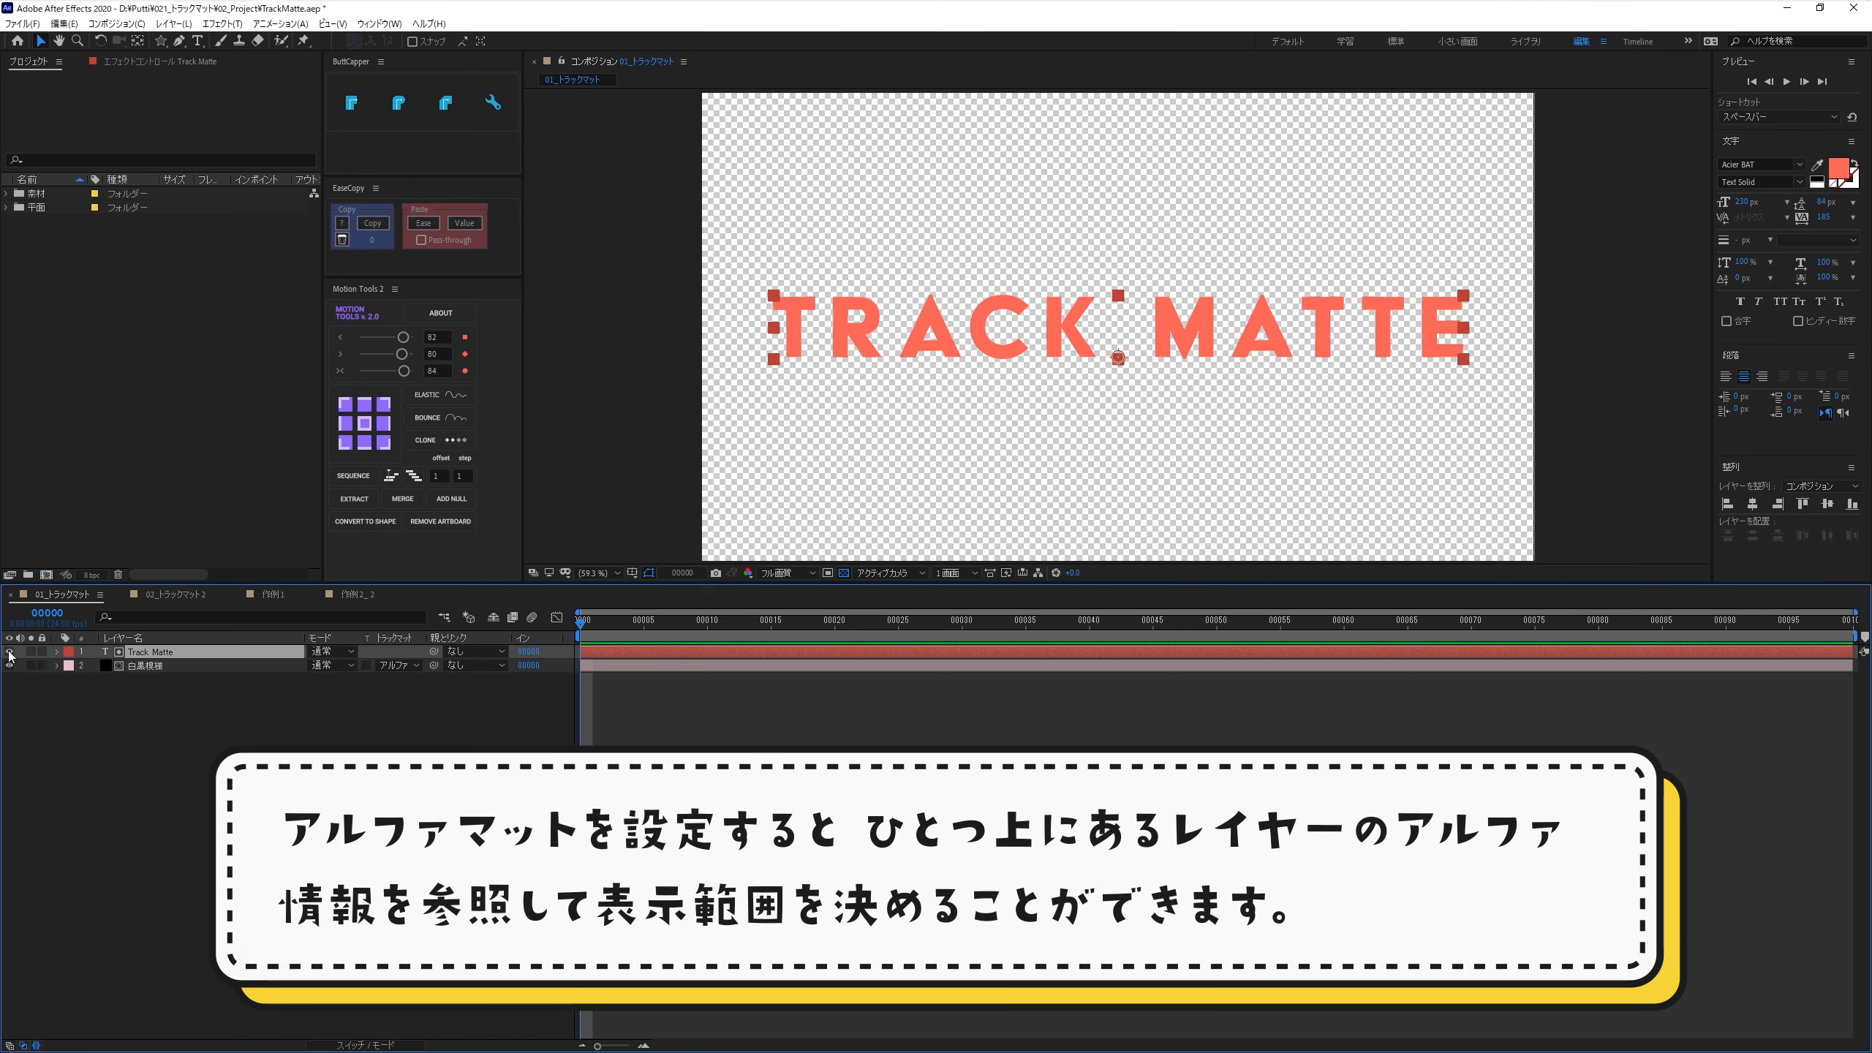
left_click(9, 652)
left_click(10, 652)
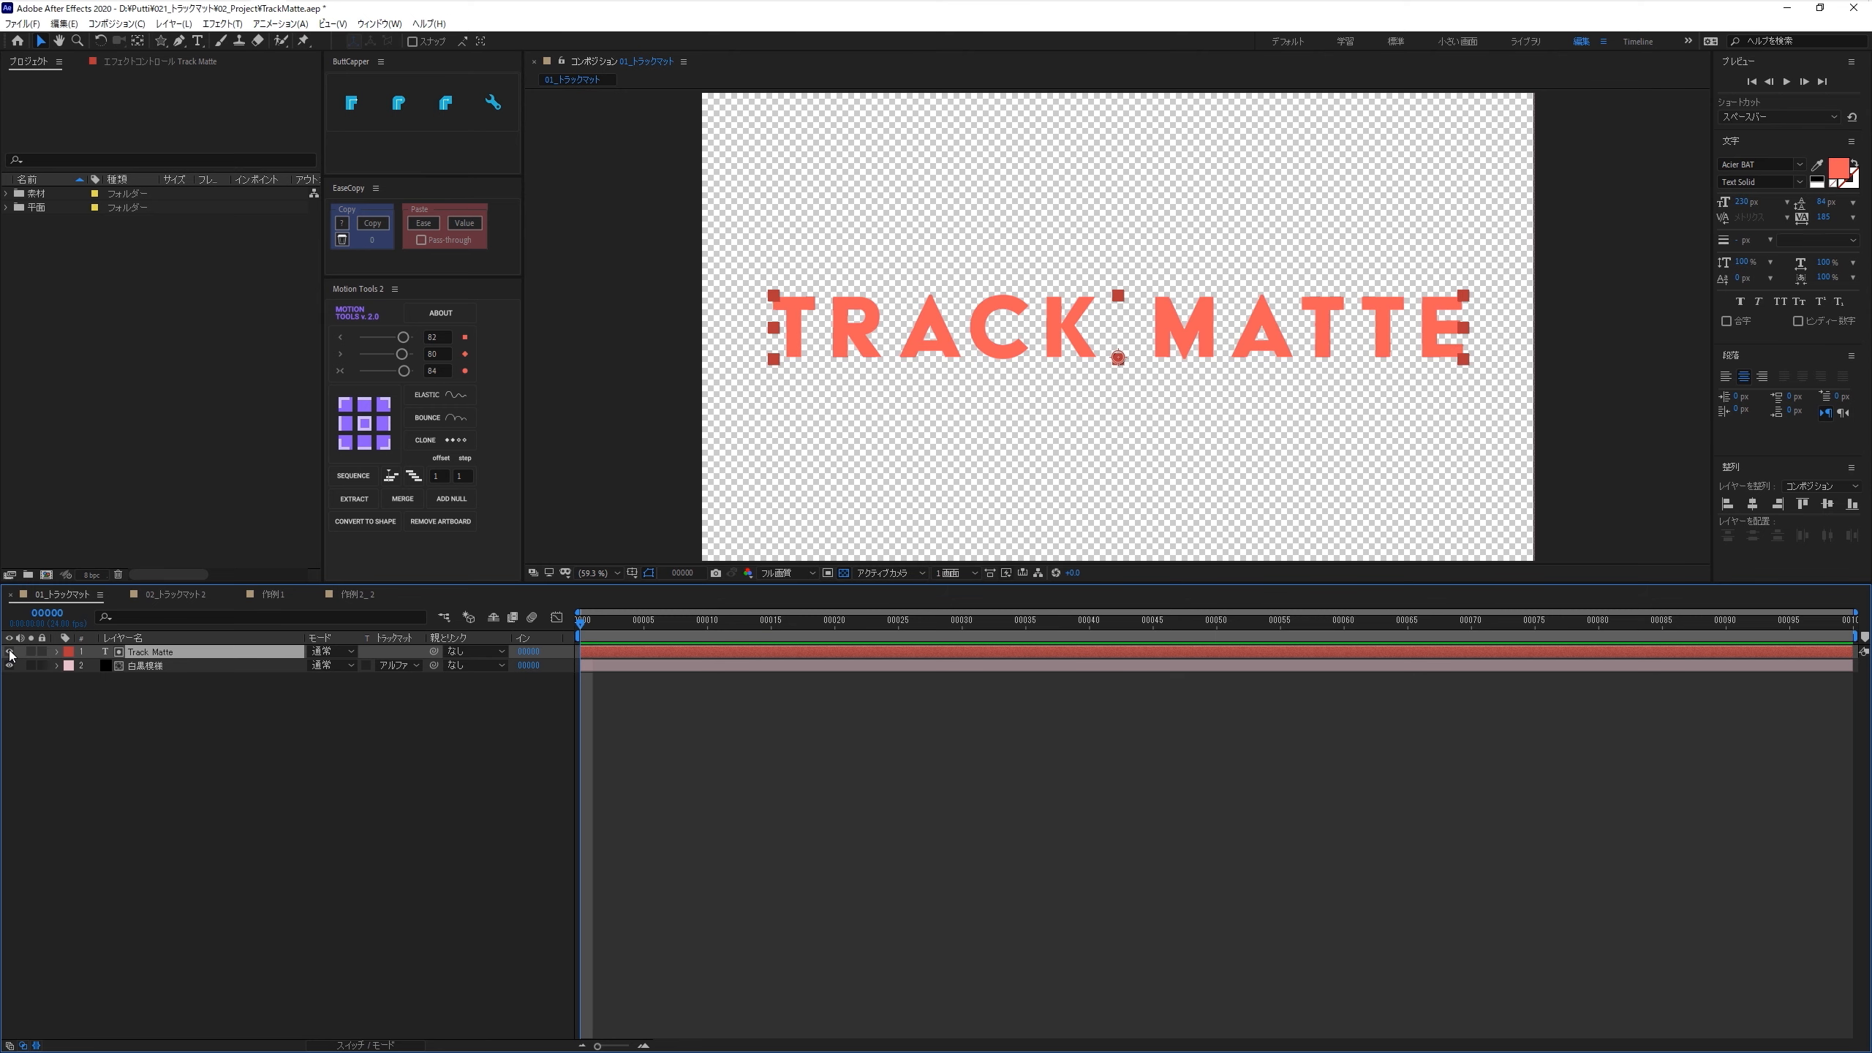
left_click(9, 651)
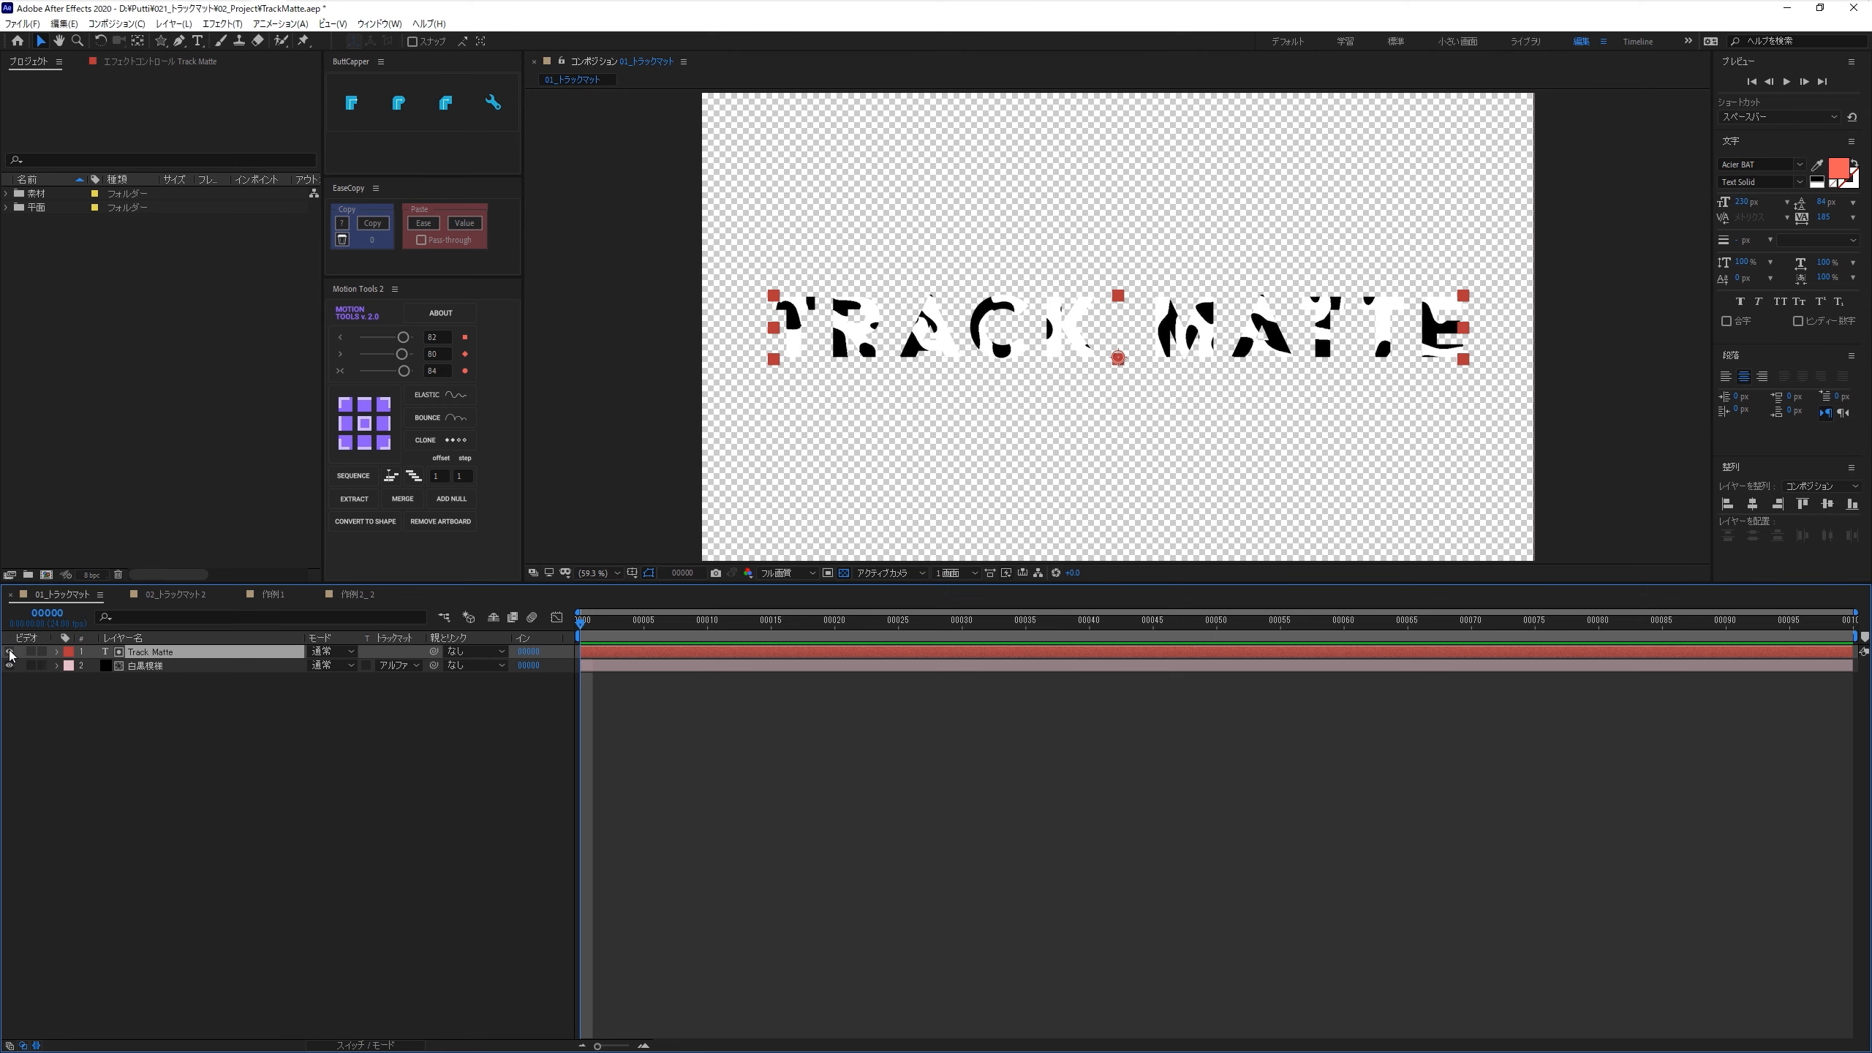
left_click(9, 652)
left_click(10, 651)
Turn off the transparency grid and set the 白黒模様 layer's track matte to トラックマットなし
left_click(844, 575)
left_click(403, 668)
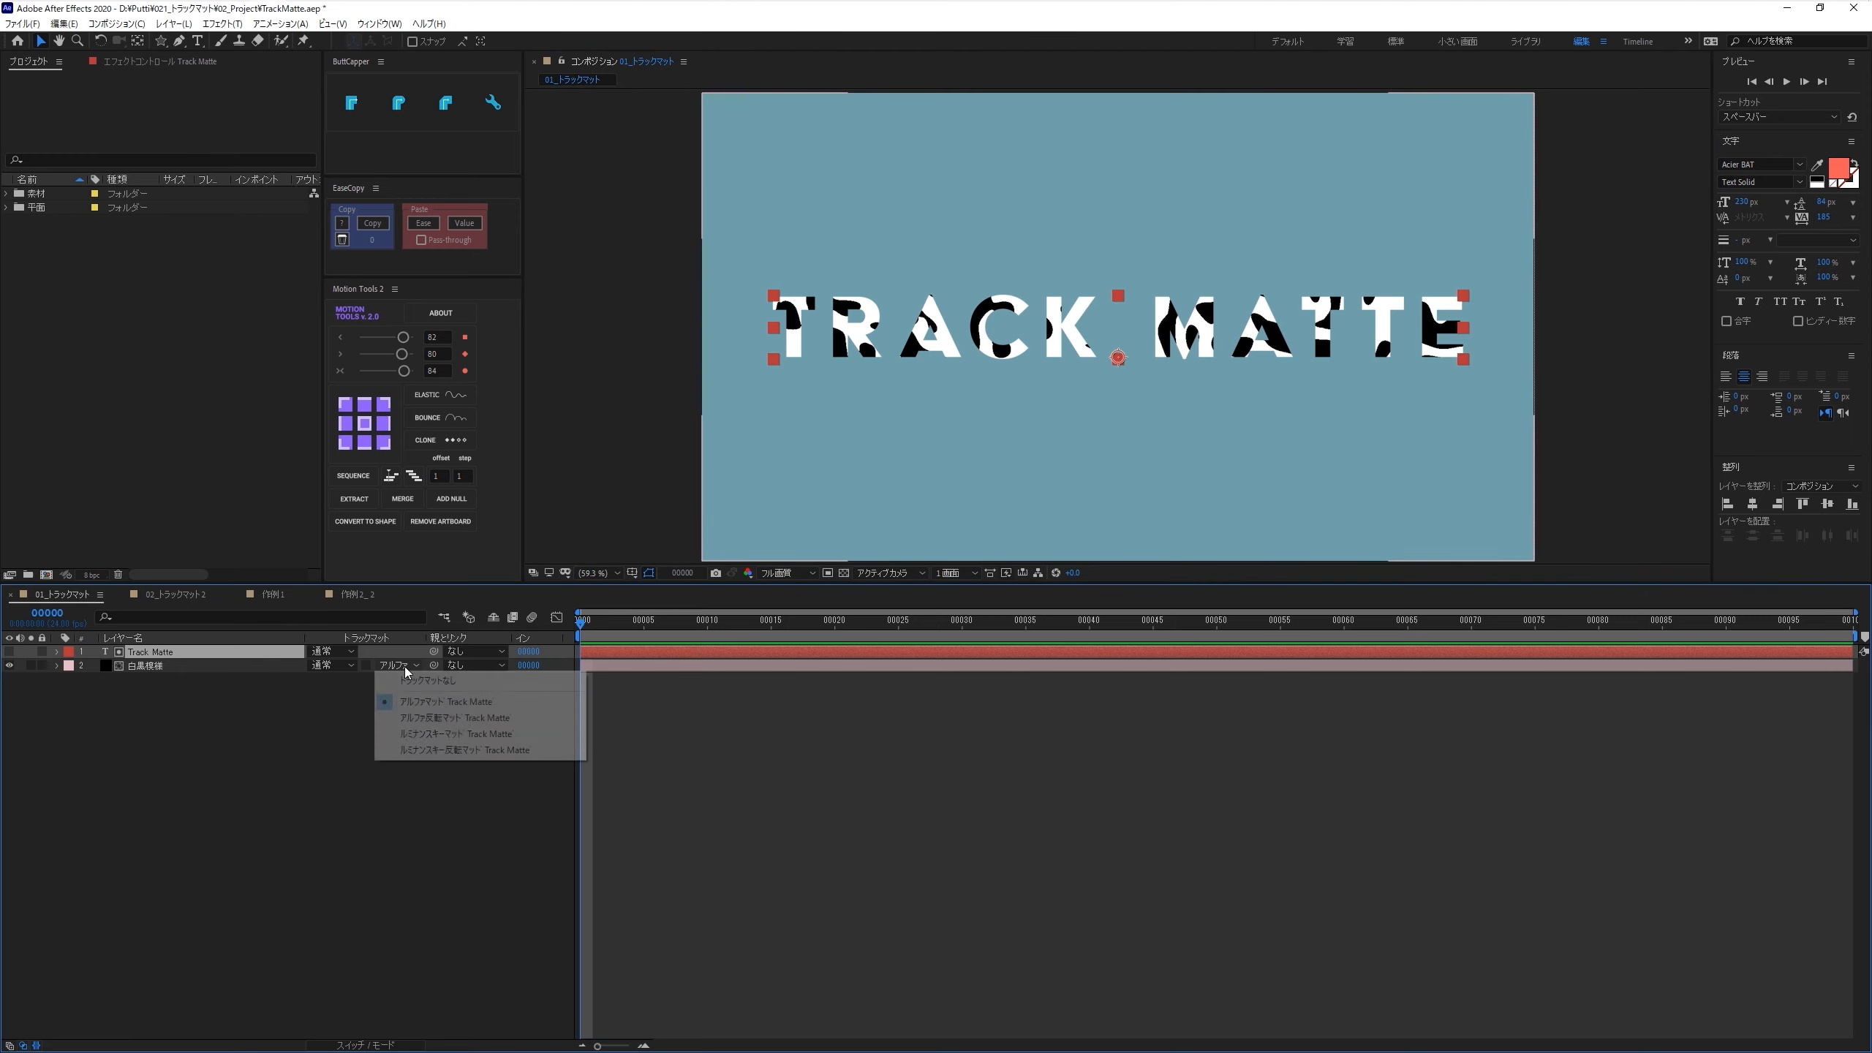
left_click(418, 683)
left_click(360, 721)
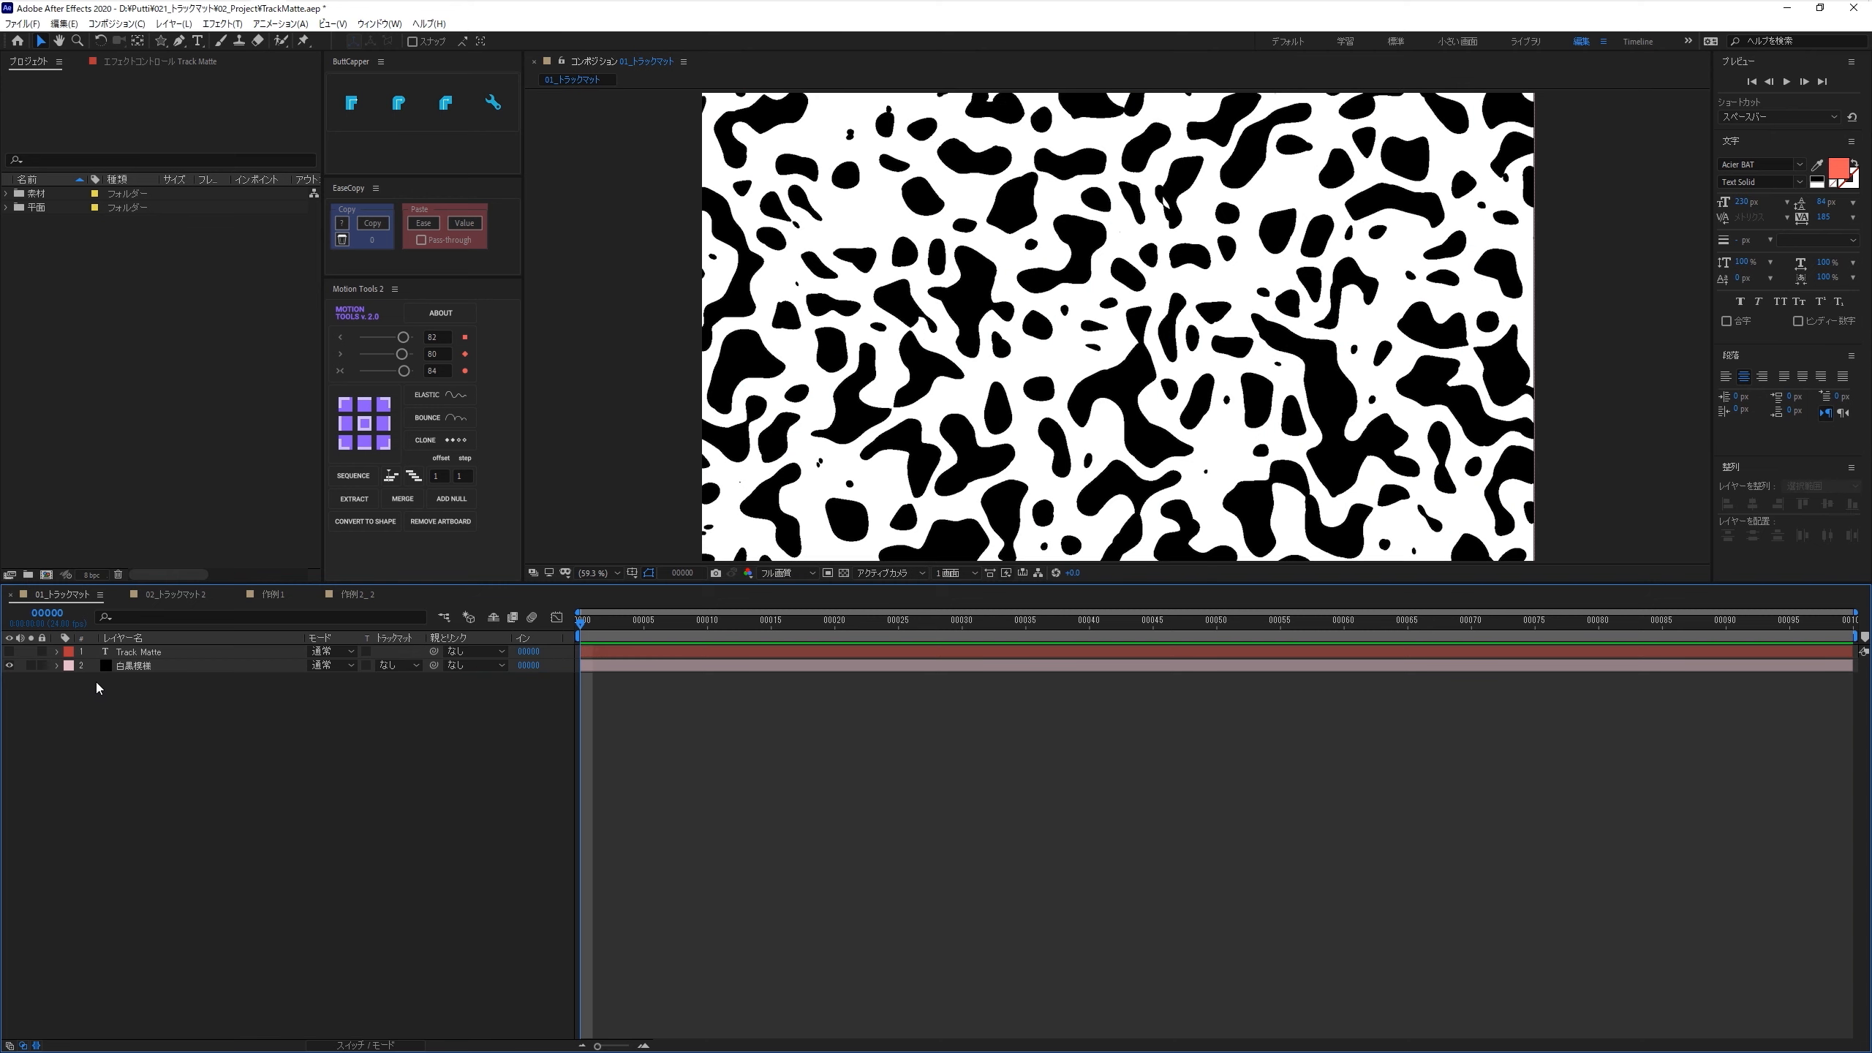
Create a star shape layer centred in the composition and scale it down proportionally to fit well inside the frame
double_click(160, 40)
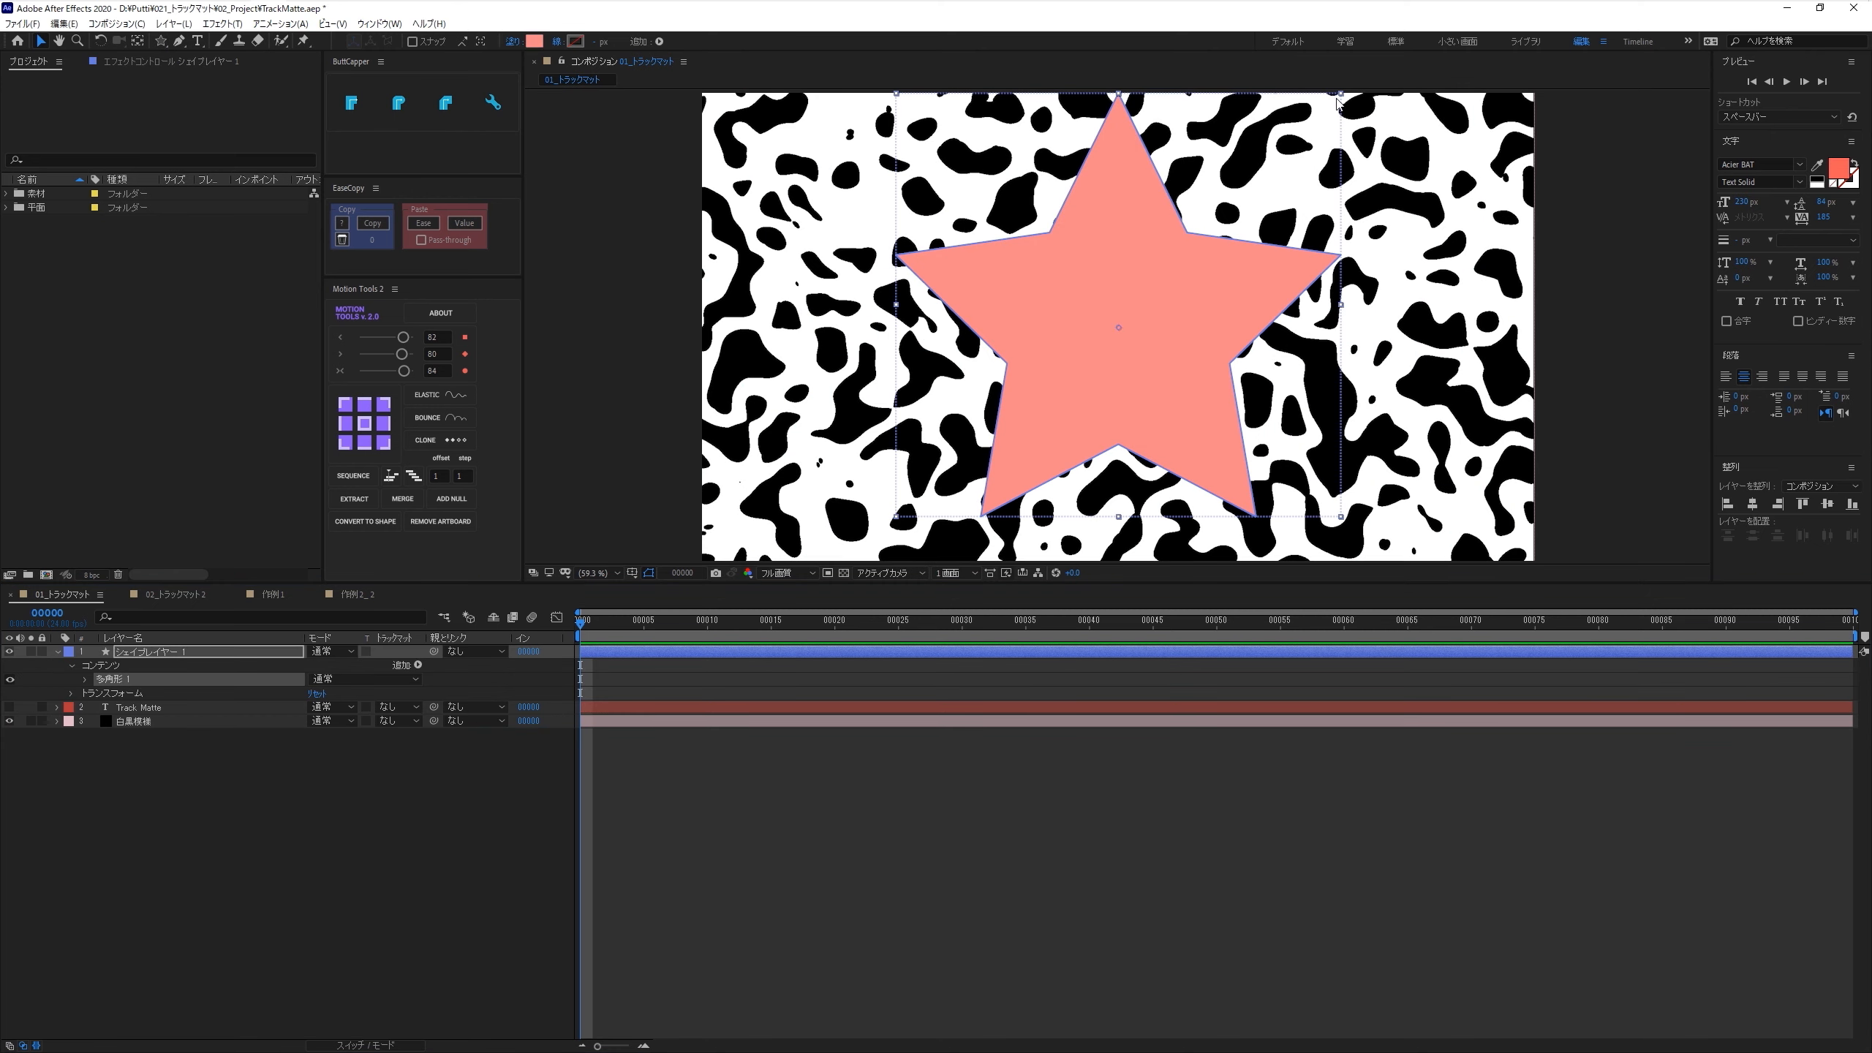
left_click_drag(1340, 94, 1274, 163)
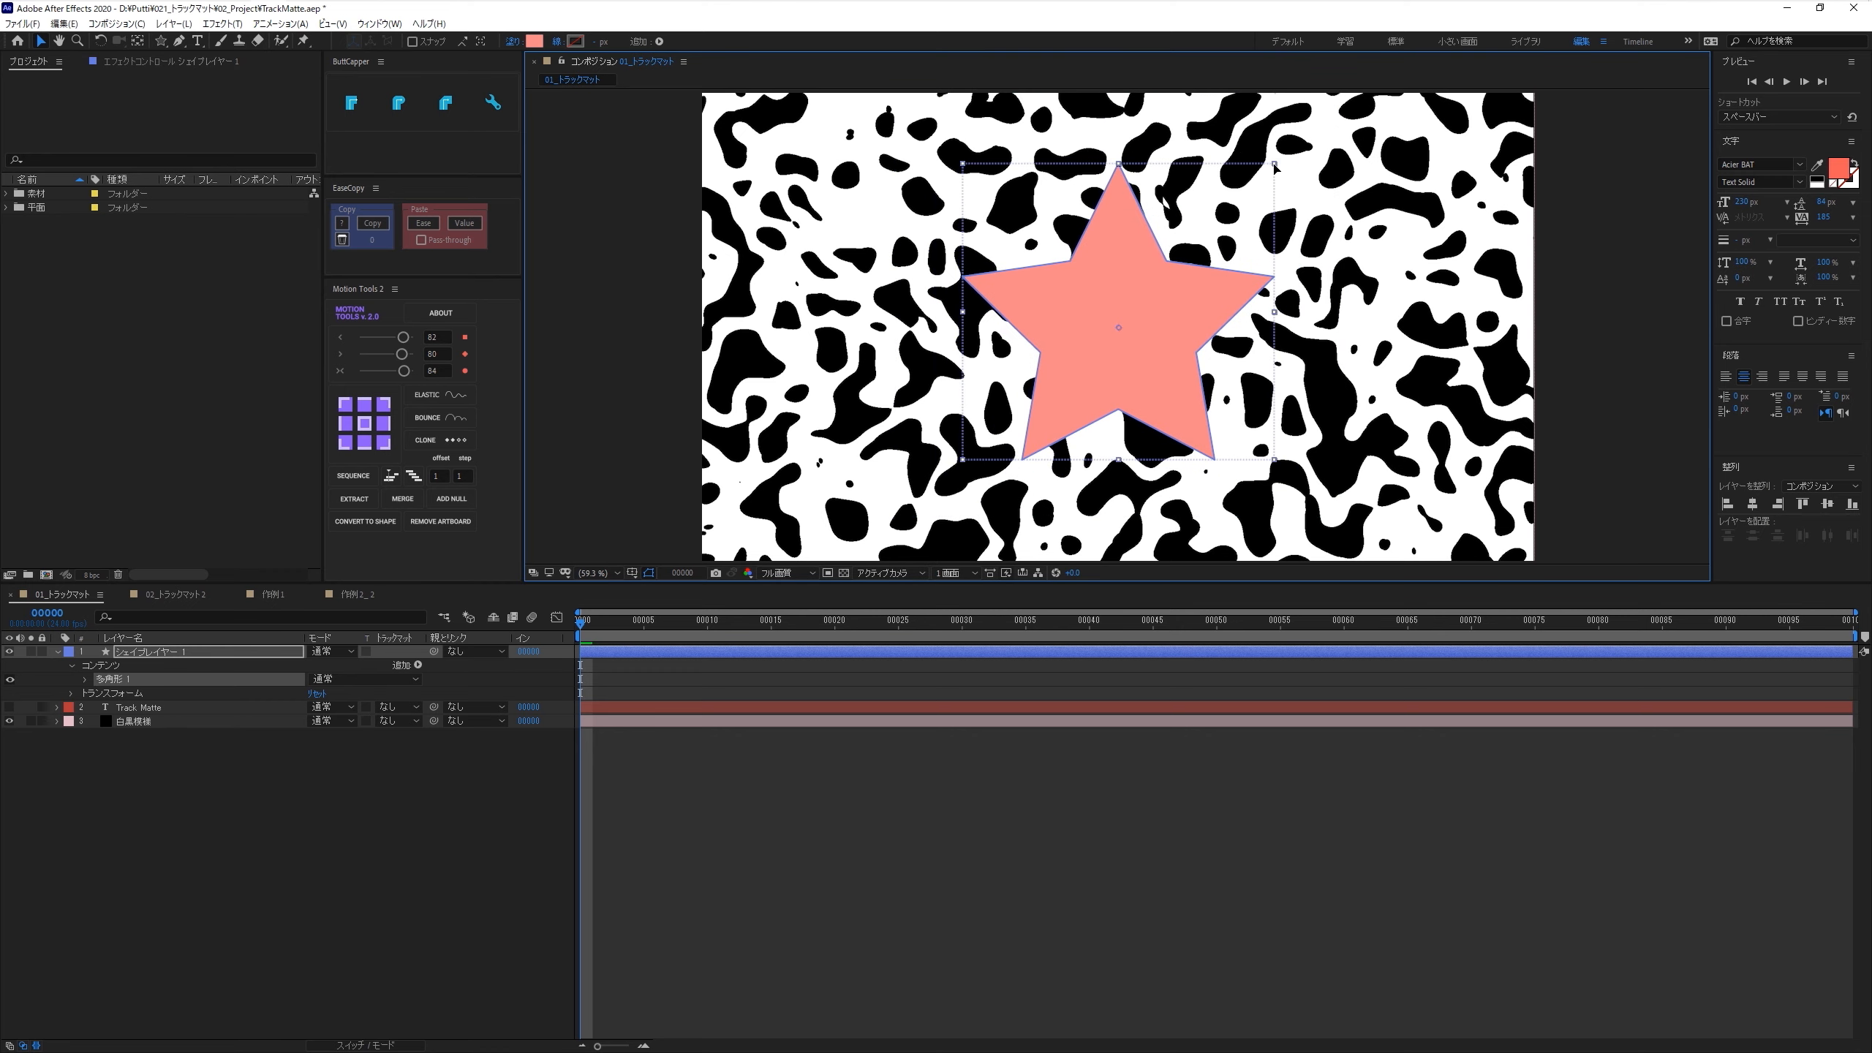
Solo the star layer with the transparency grid on to view its alpha, collapse its properties and end the solo
left_click(31, 652)
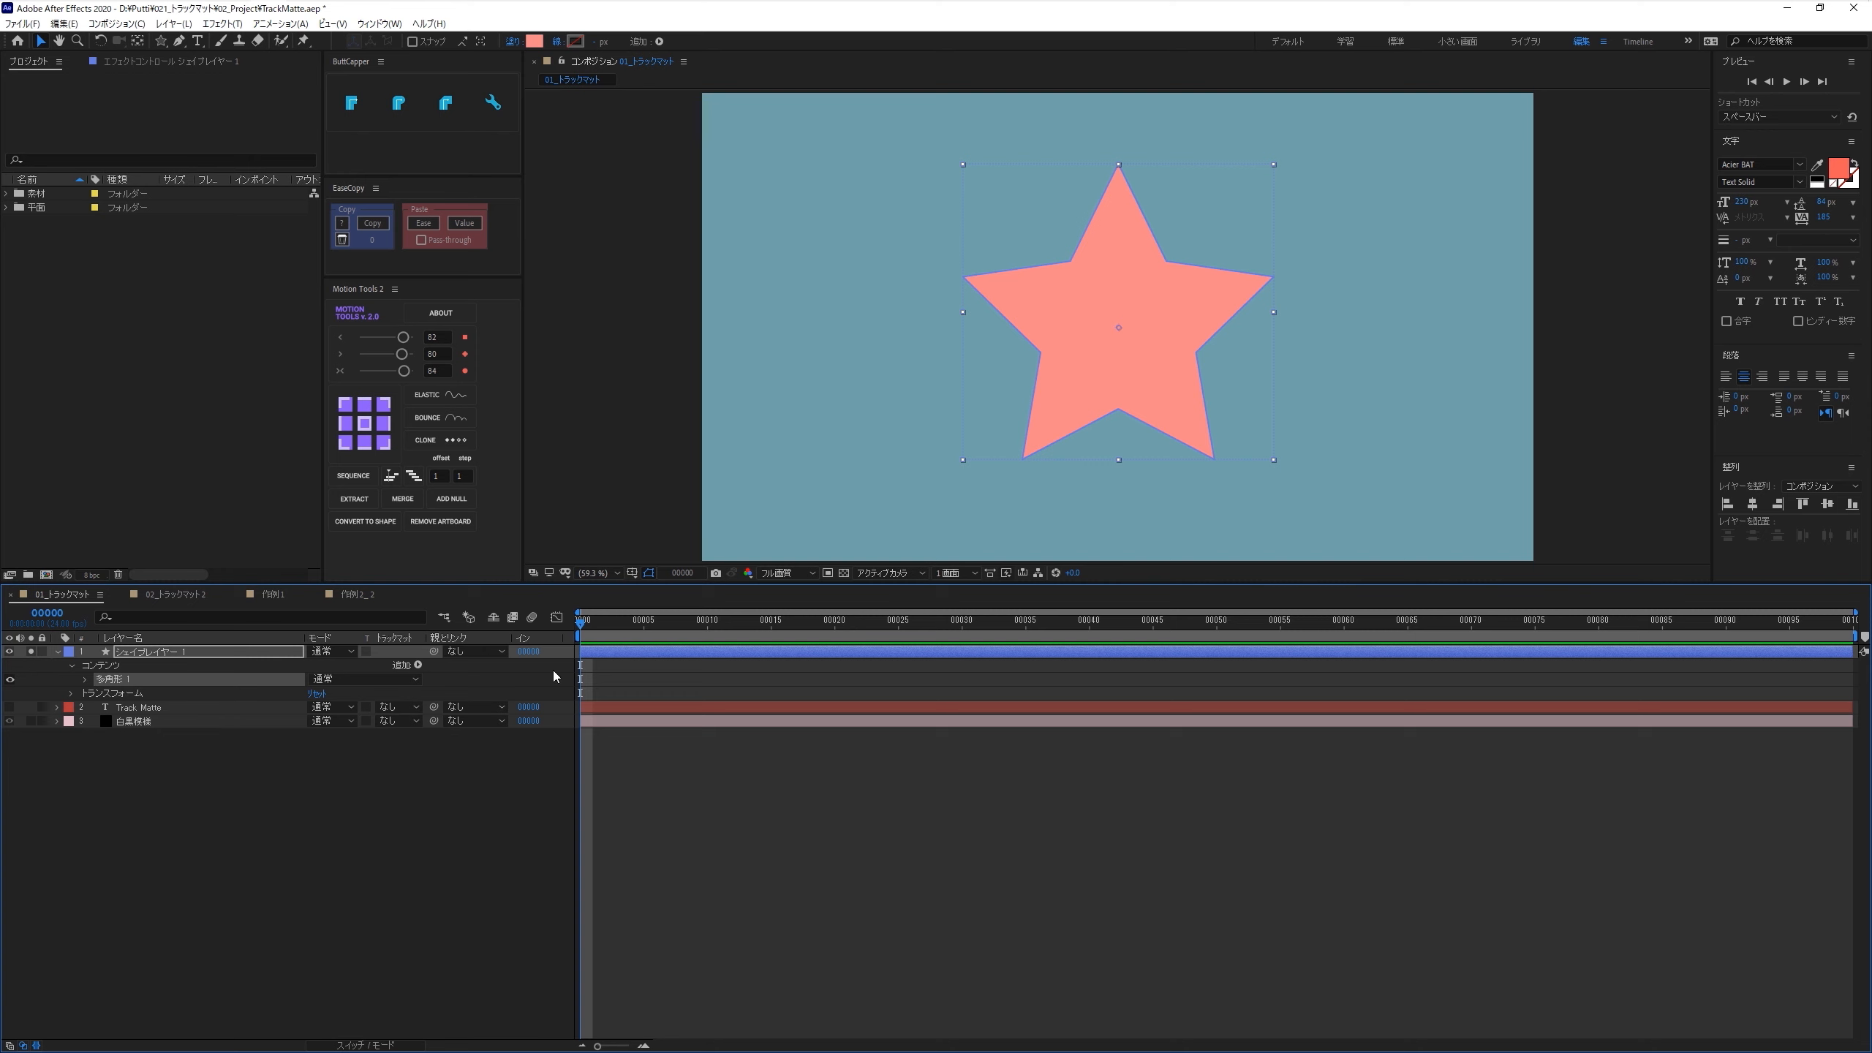
left_click(844, 573)
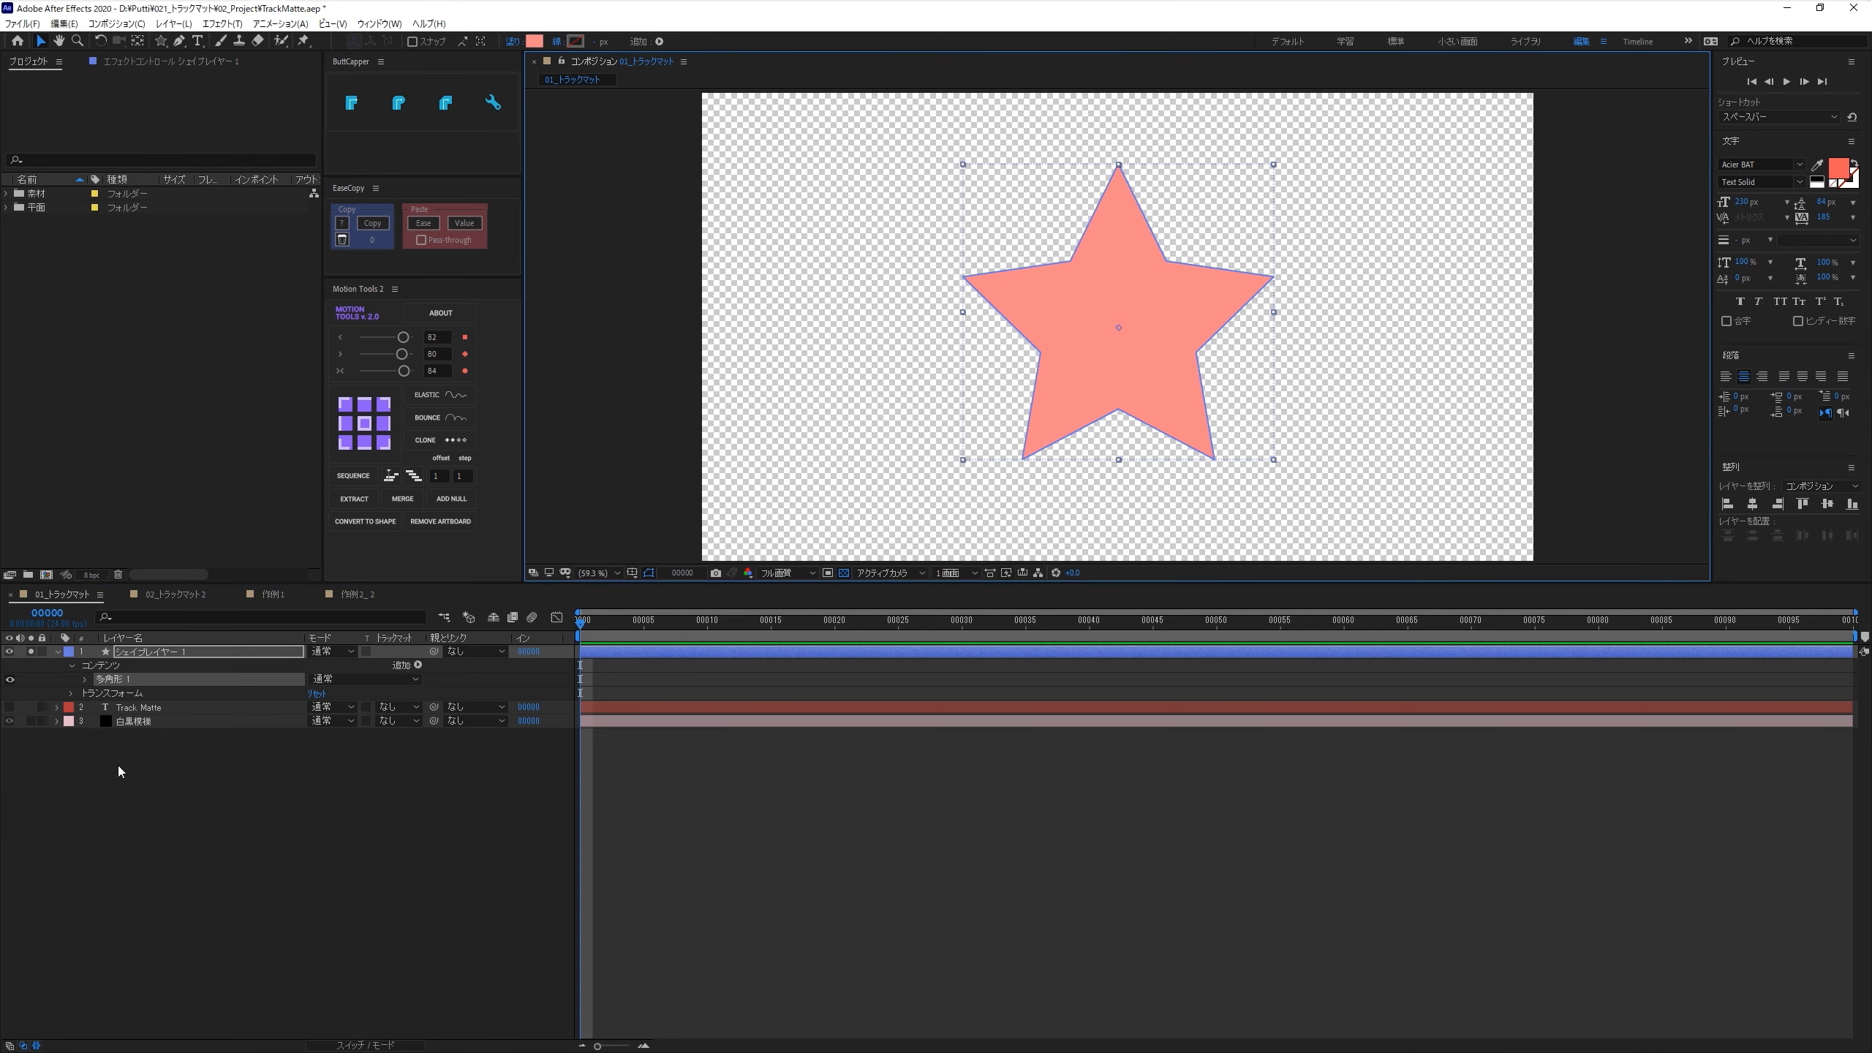
left_click(58, 652)
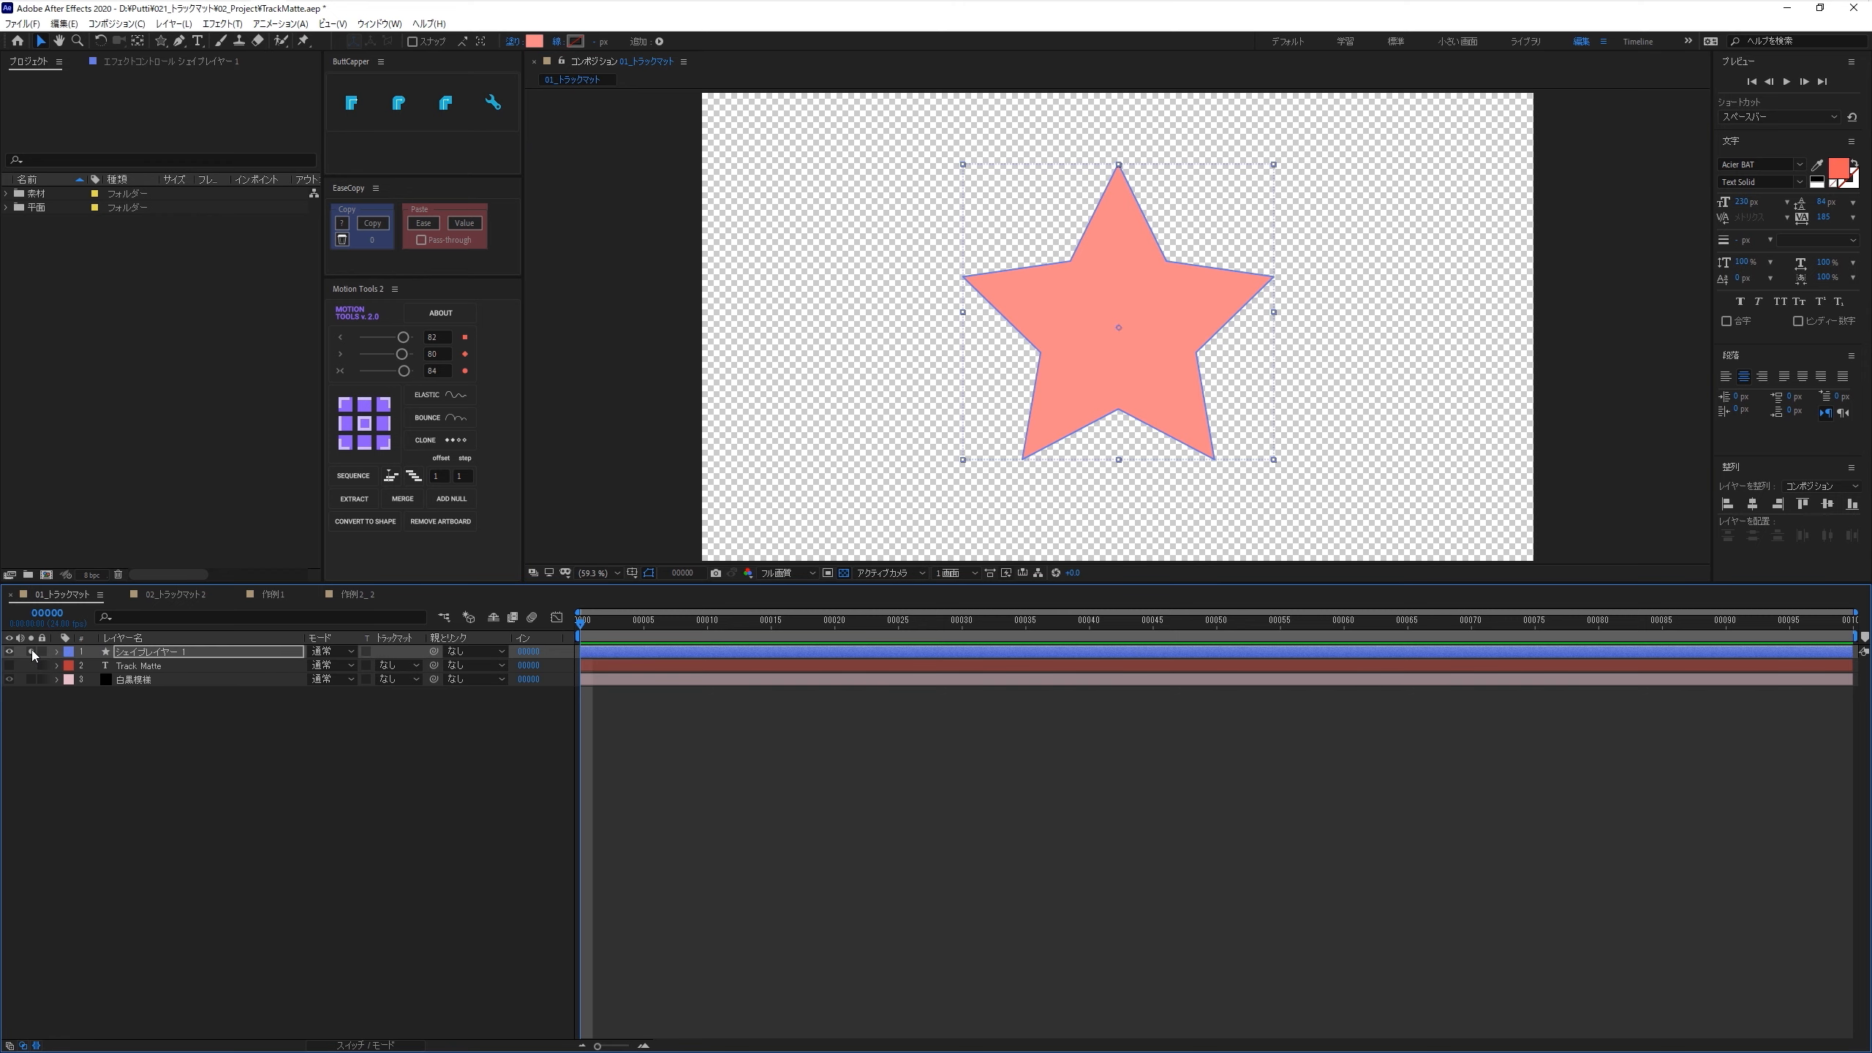
left_click(30, 651)
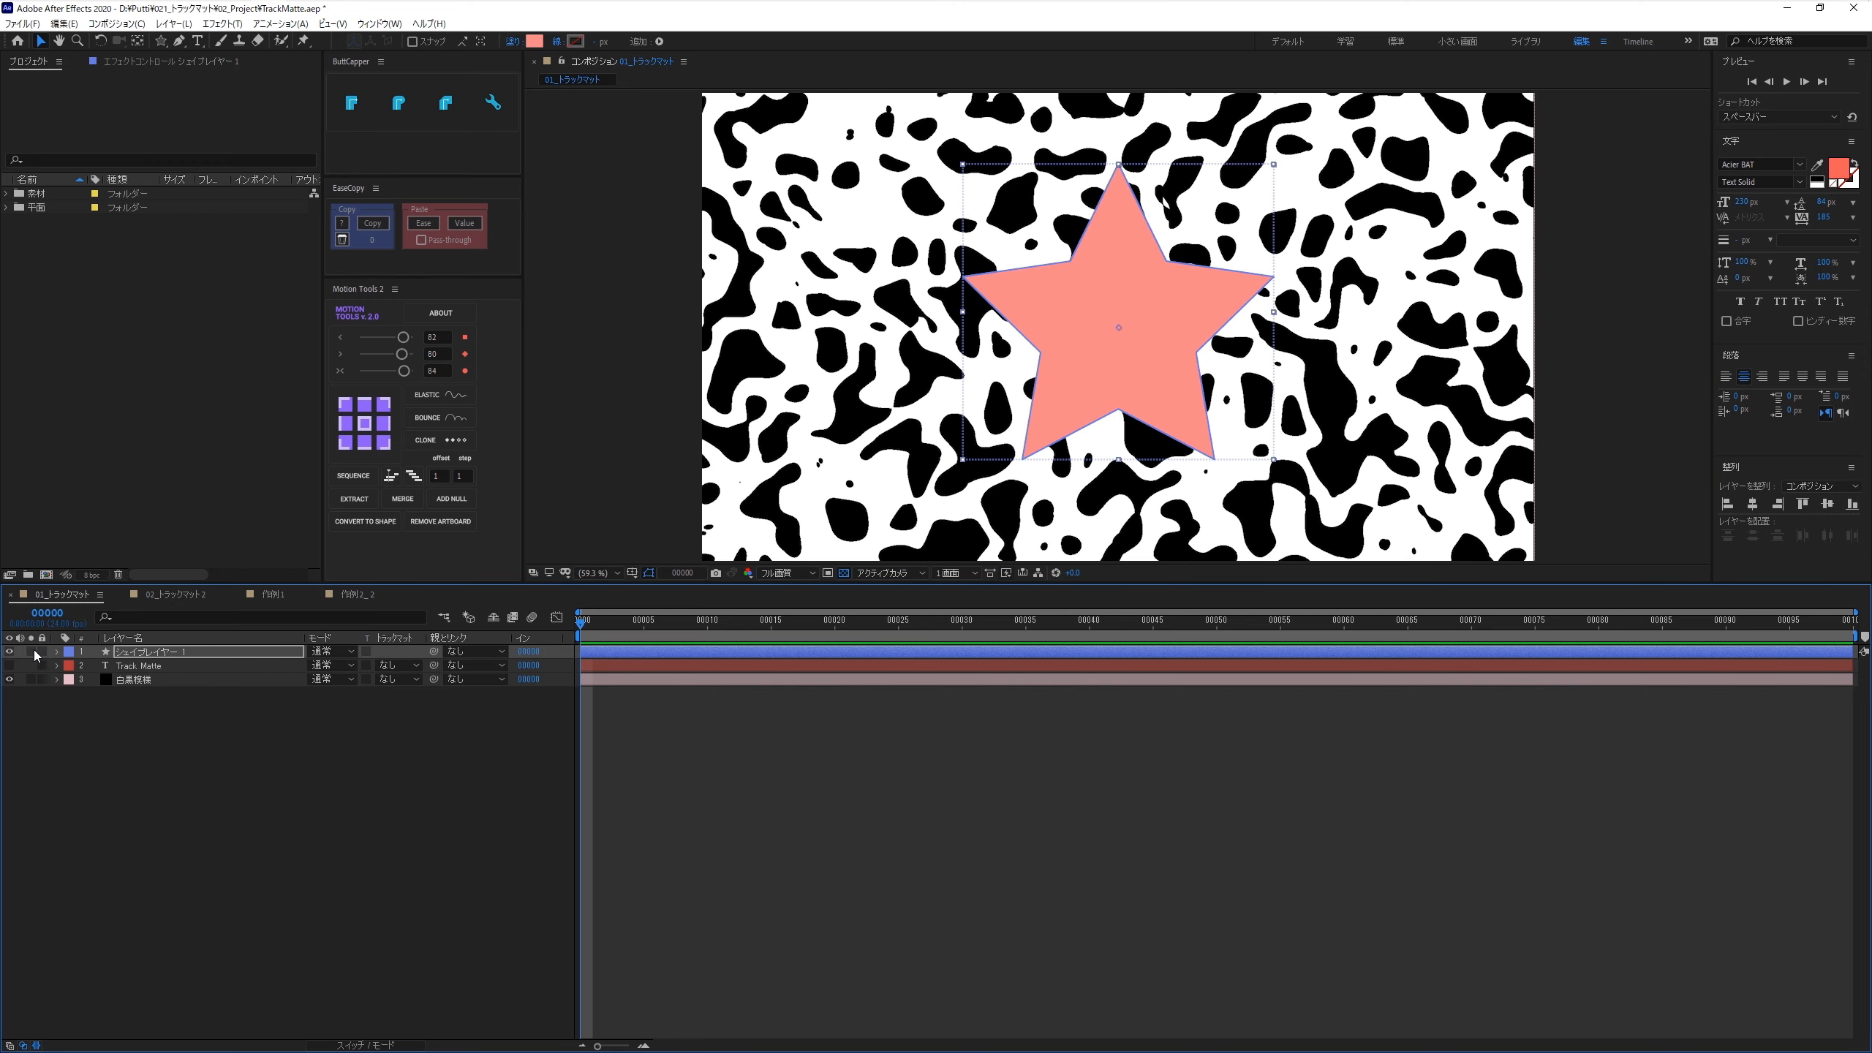
left_click(154, 740)
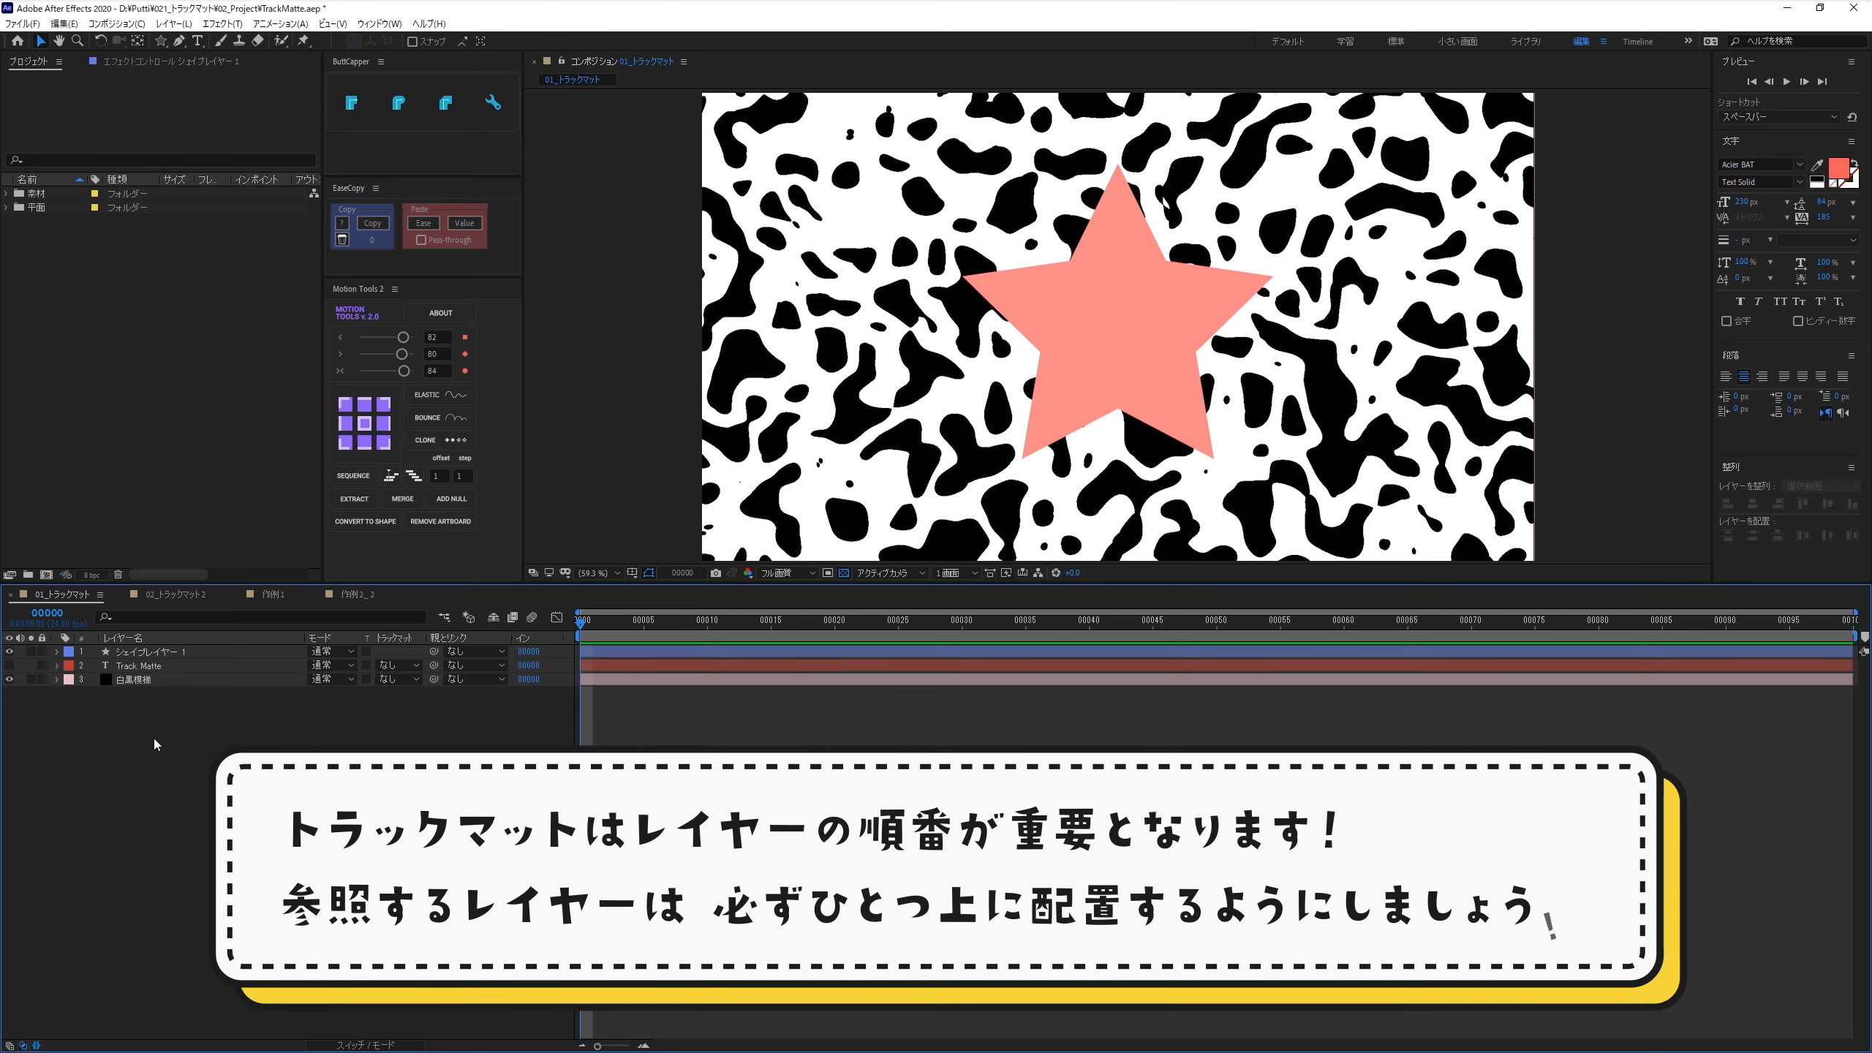
Move the star shape layer below the Track Matte text layer, directly above the 白黒模様 layer
left_click(178, 654)
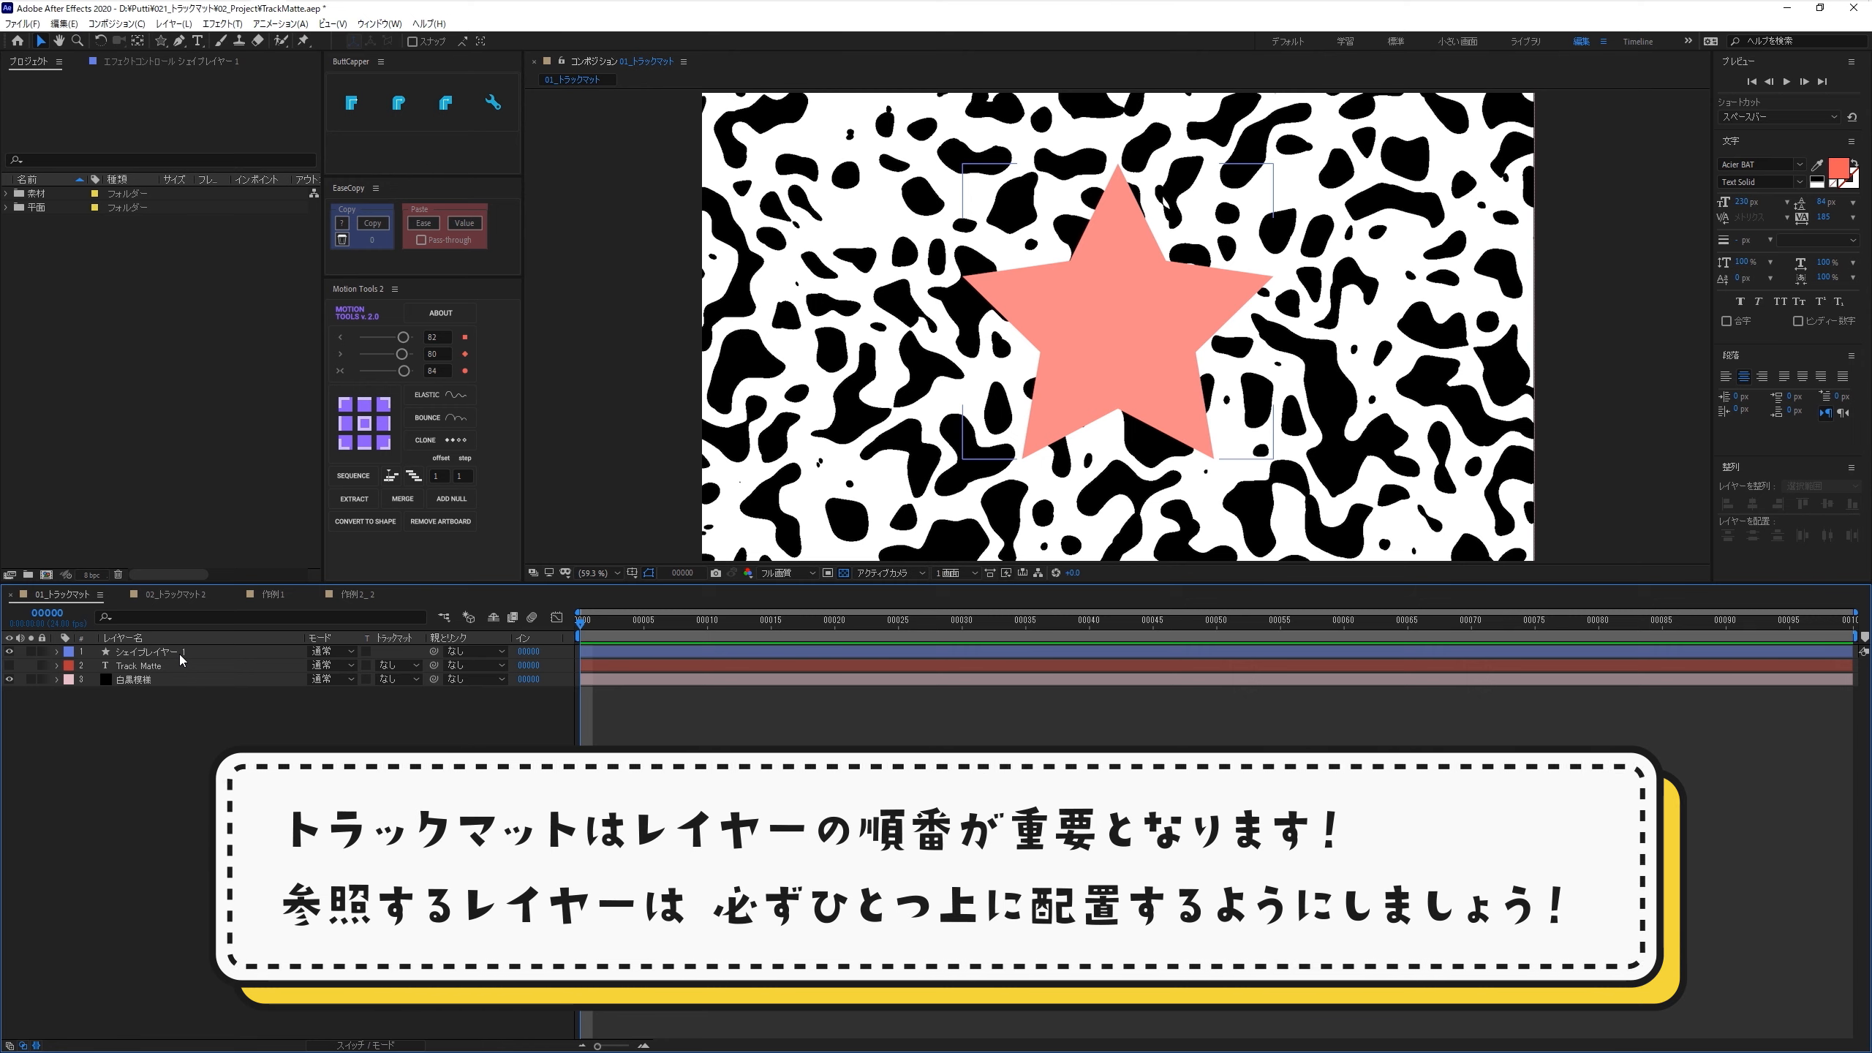
left_click(179, 702)
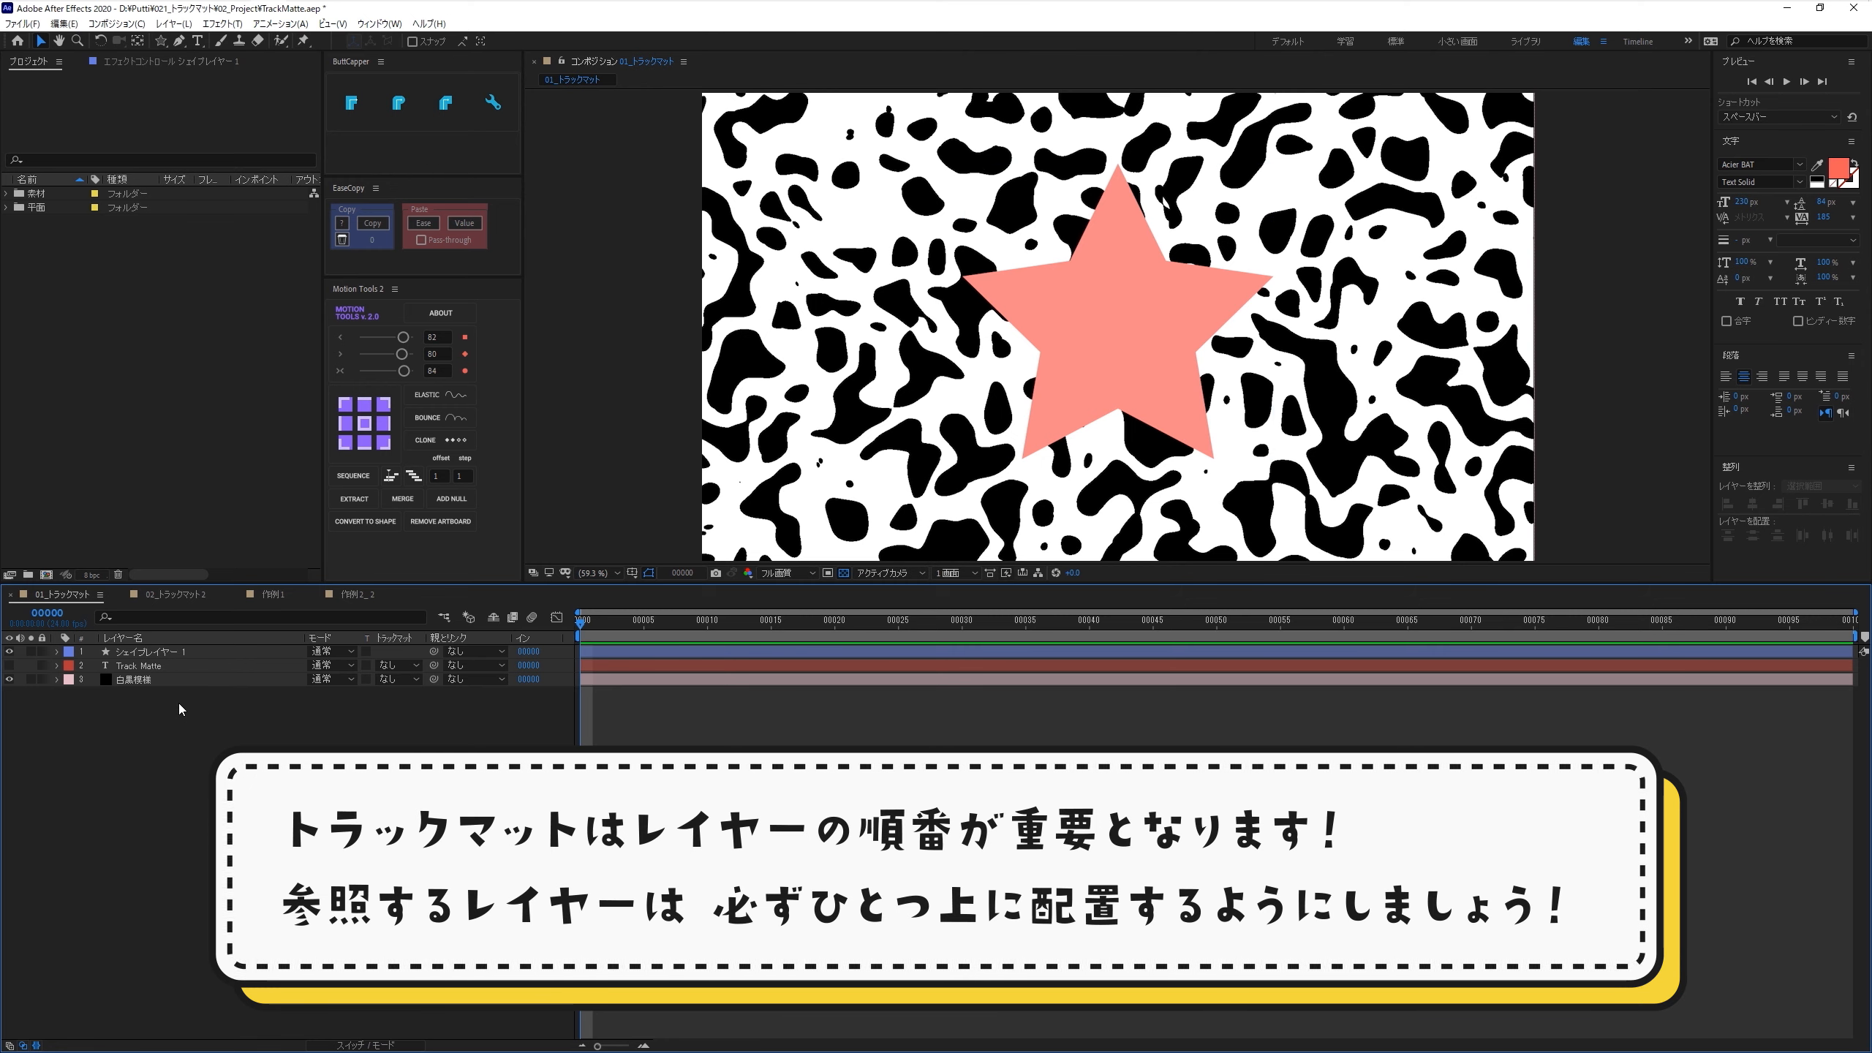
left_click(163, 652)
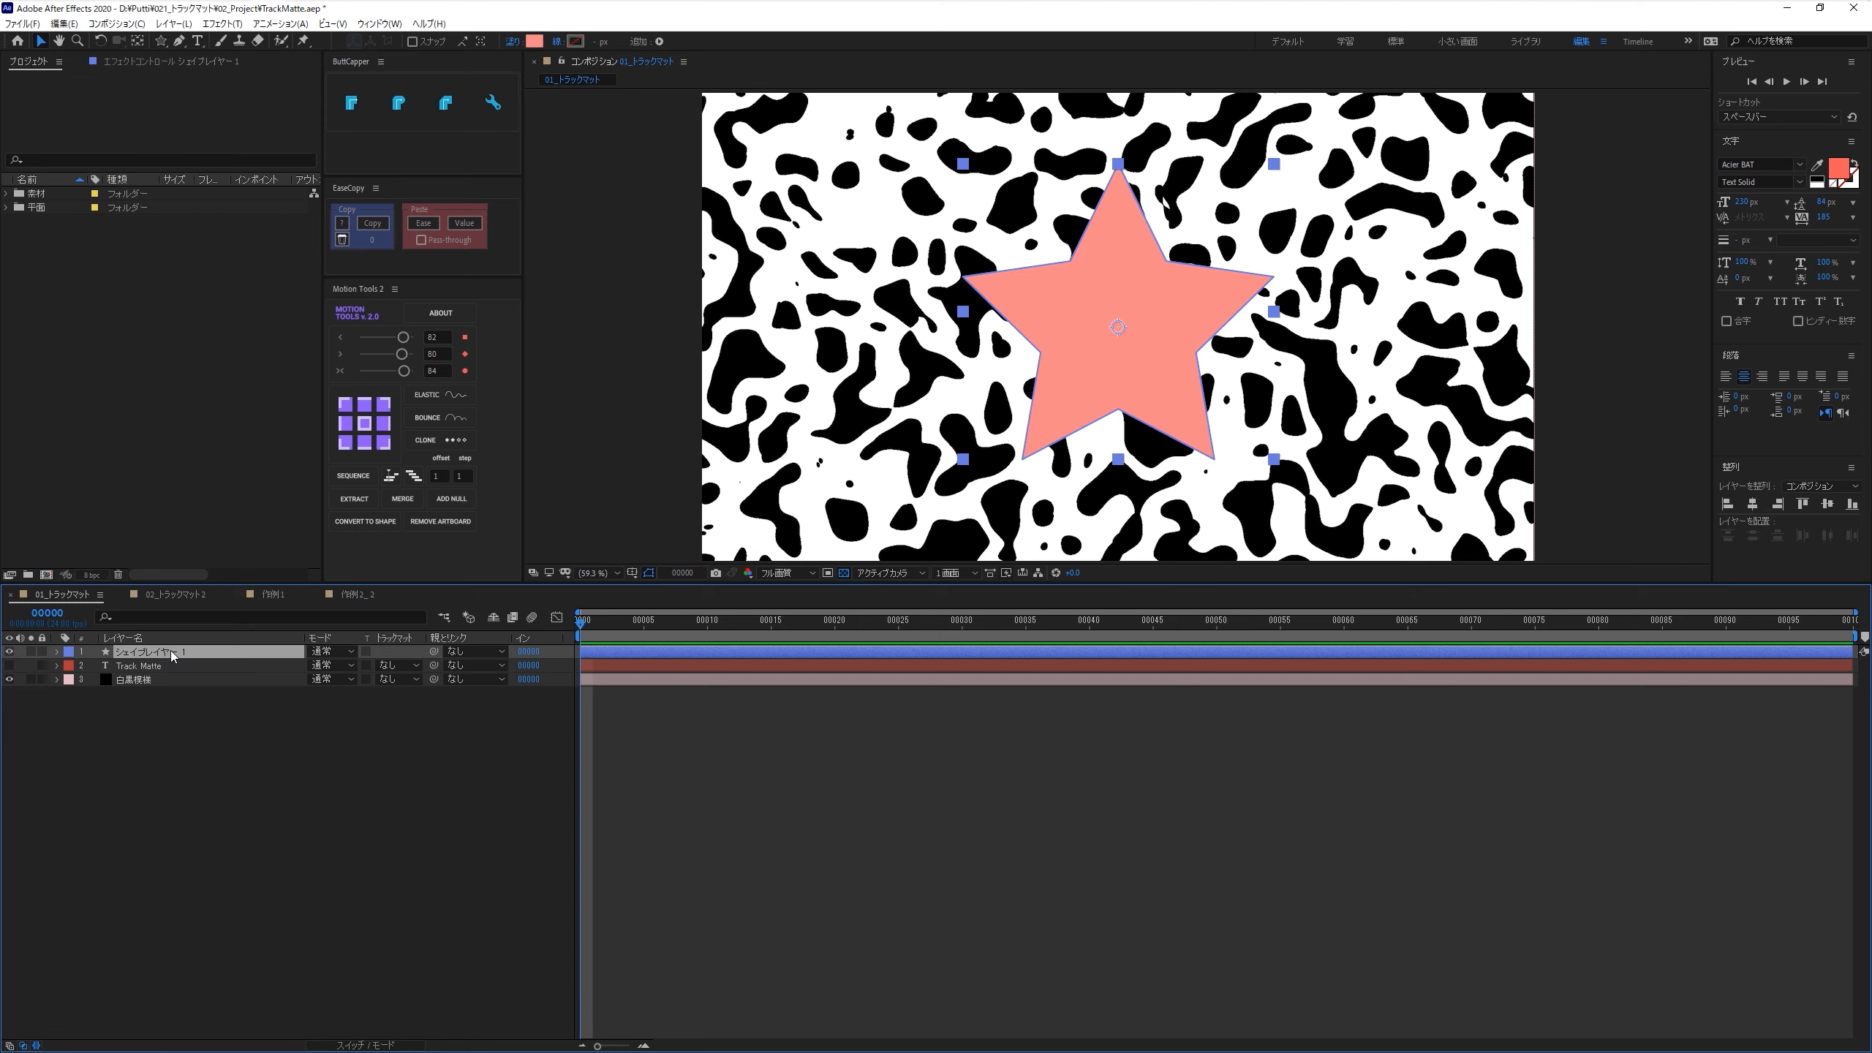
left_click_drag(179, 649, 181, 667)
left_click(229, 733)
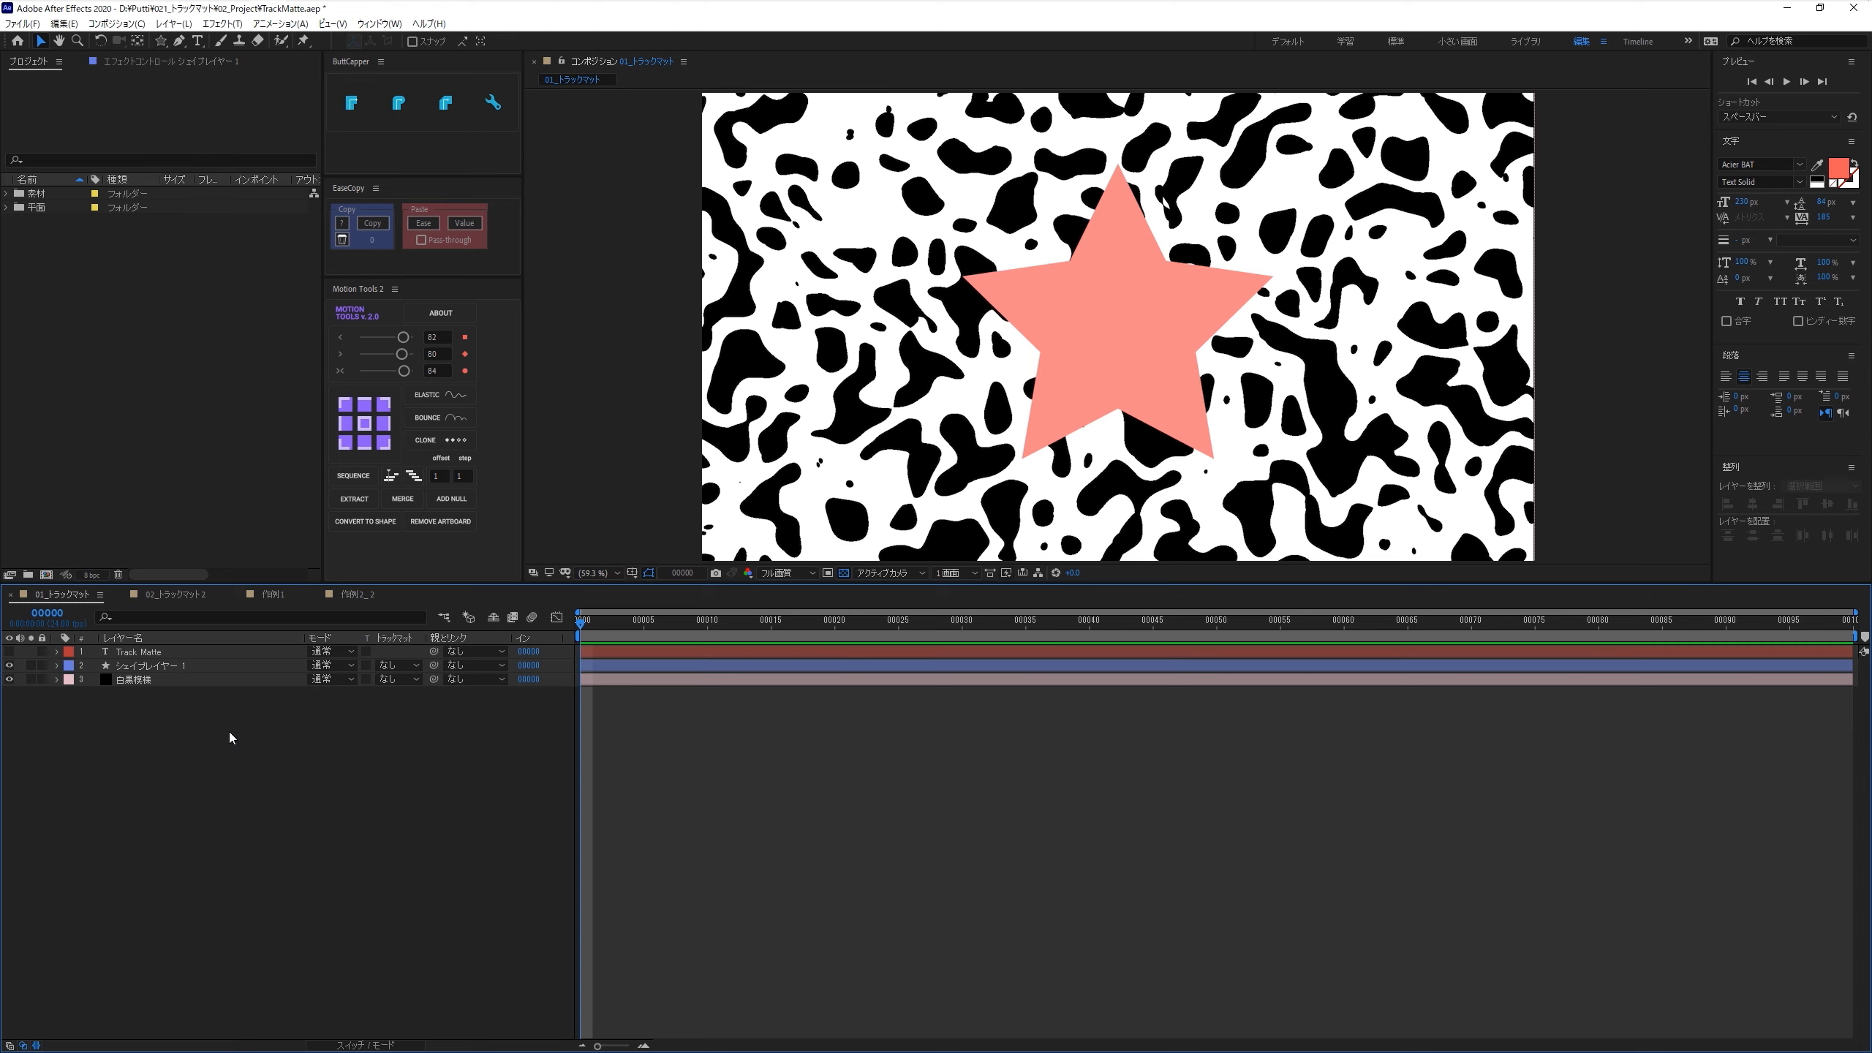
Set the 白黒模様 layer's track matte to アルファマット シェイプレイヤー 1 and turn off the transparency grid
left_click(395, 680)
left_click(418, 715)
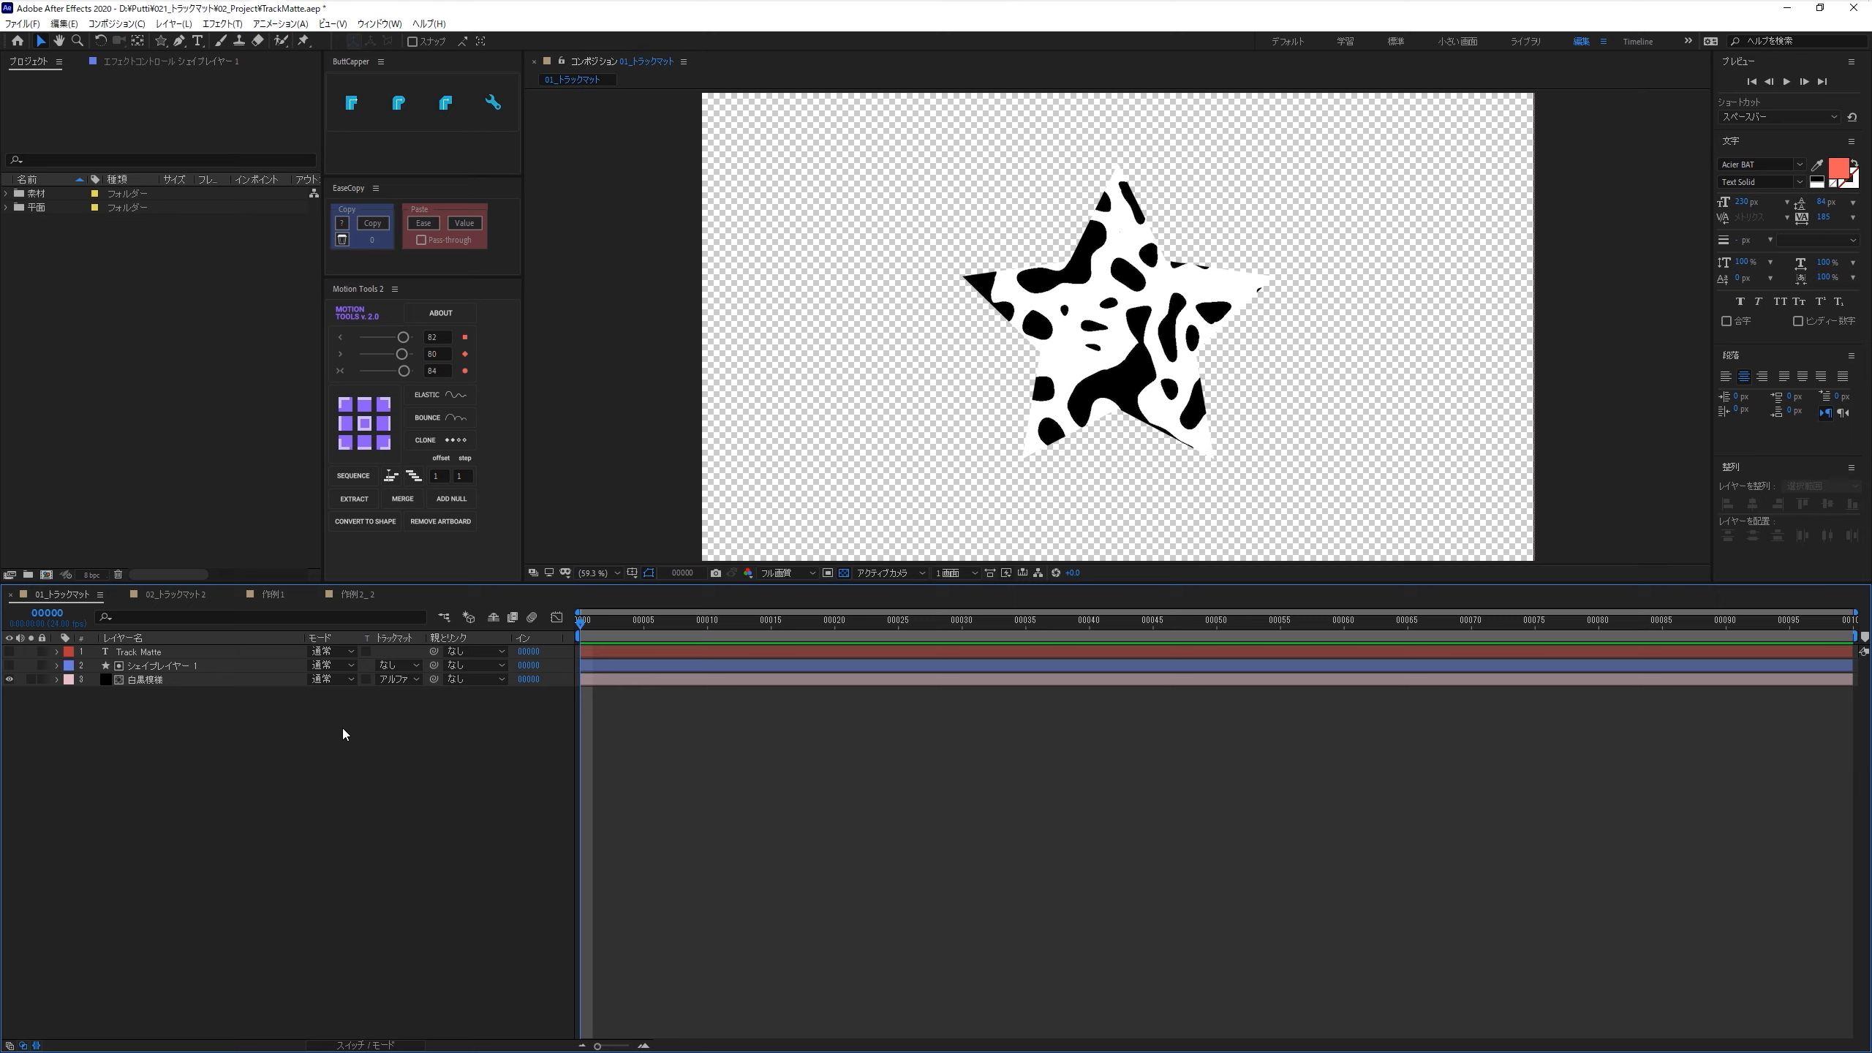
left_click(845, 573)
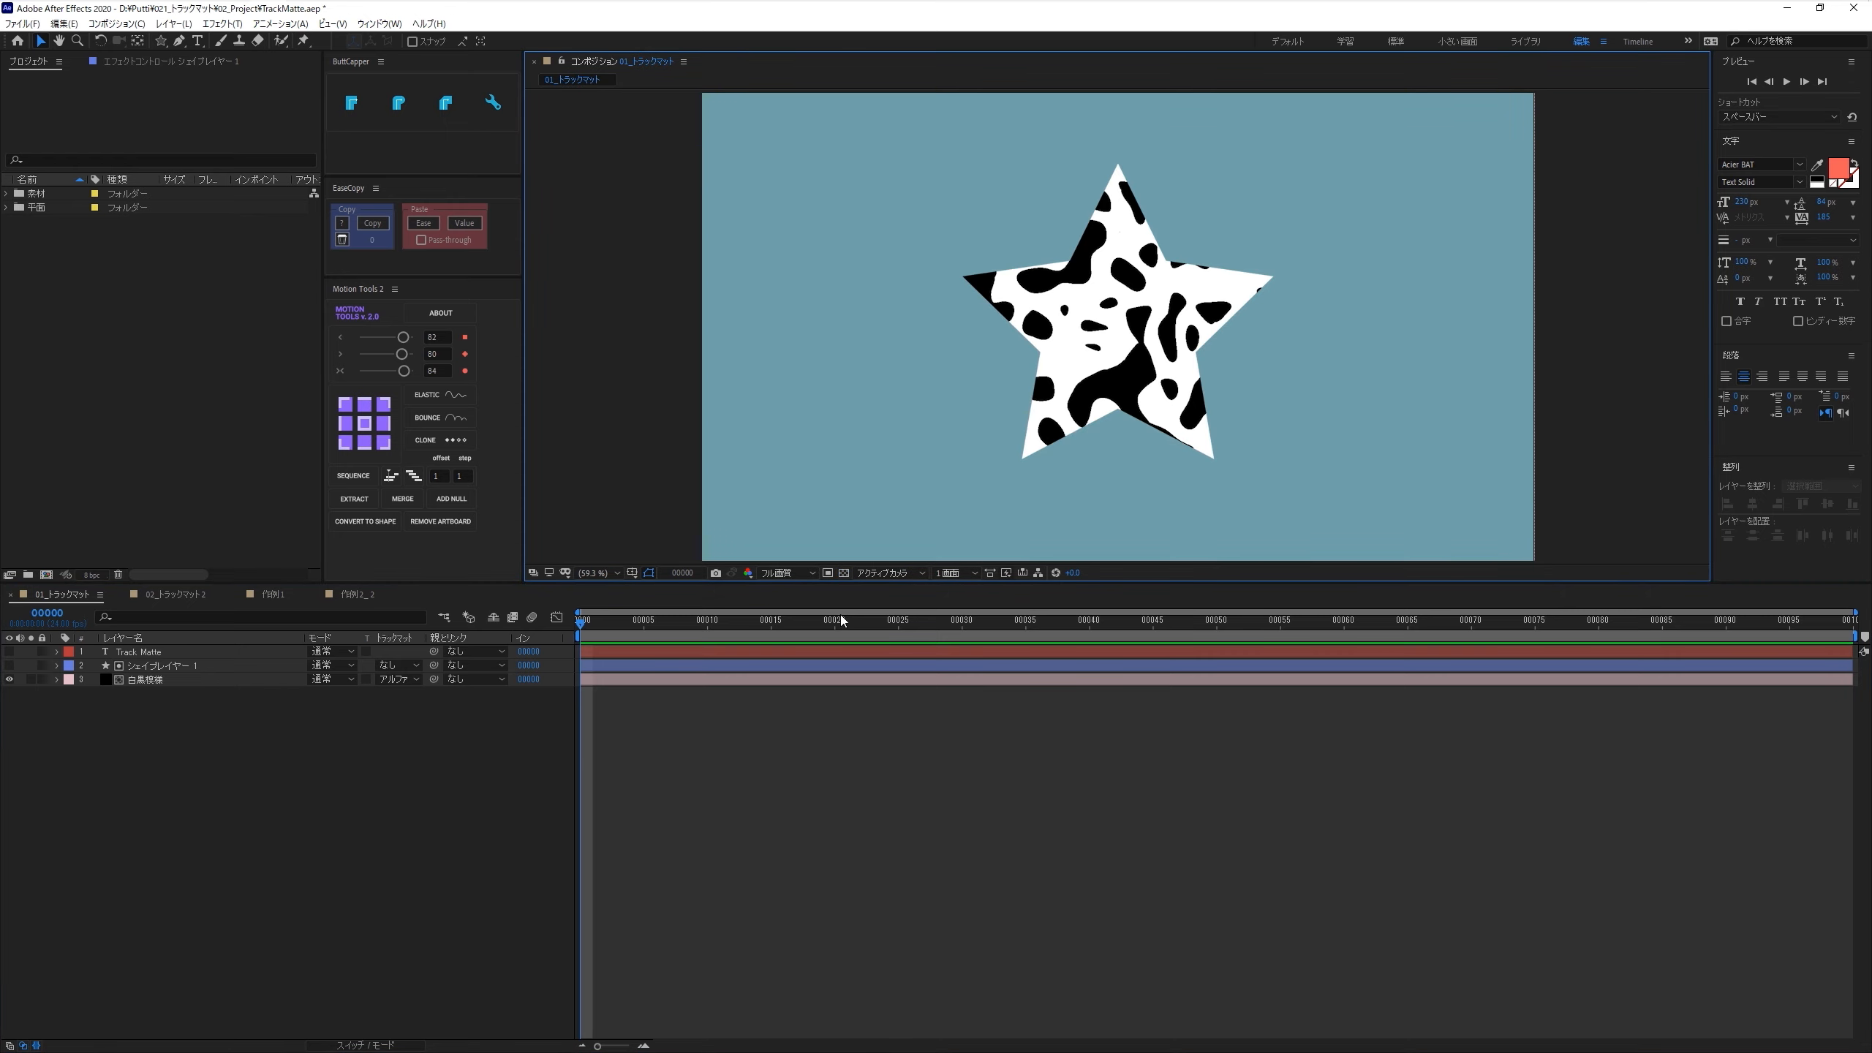
left_click(687, 681)
Try moving the star matte toward the left side of the frame and enlarging it slightly, and undo both changes
left_click(181, 666)
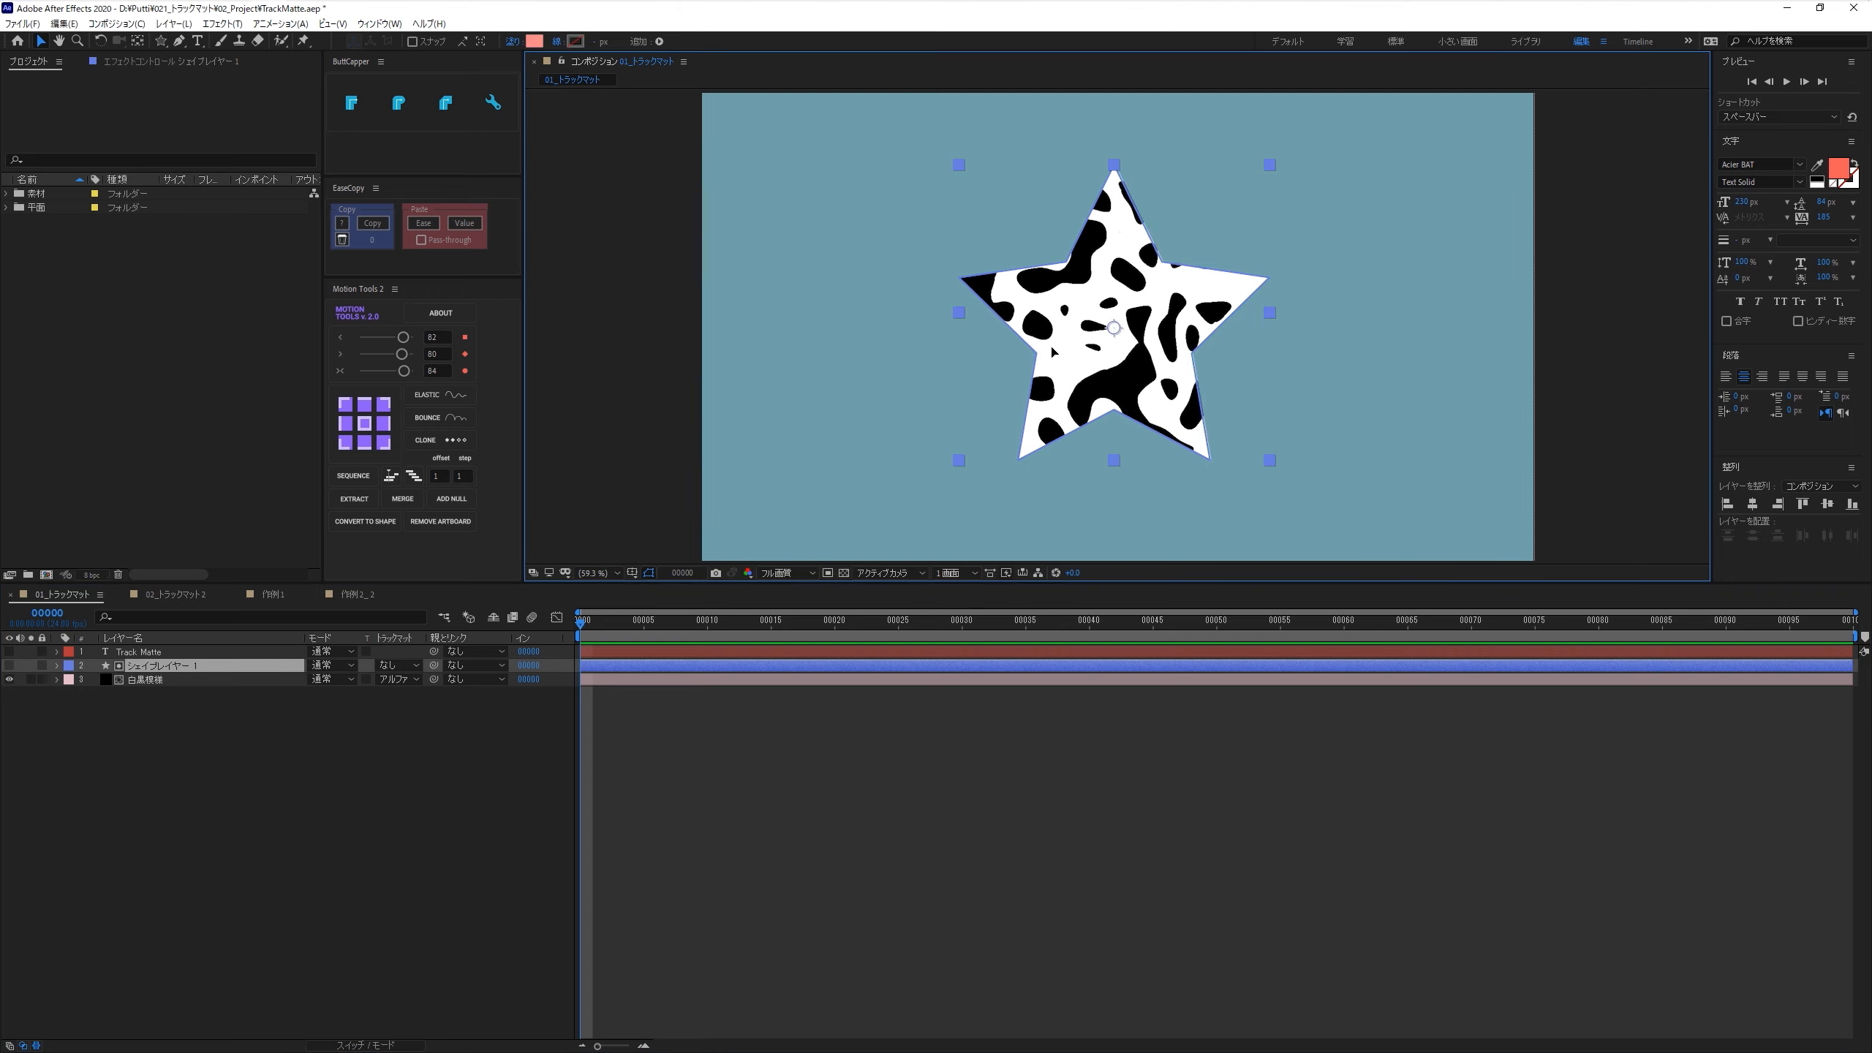
left_click_drag(1069, 350, 851, 357)
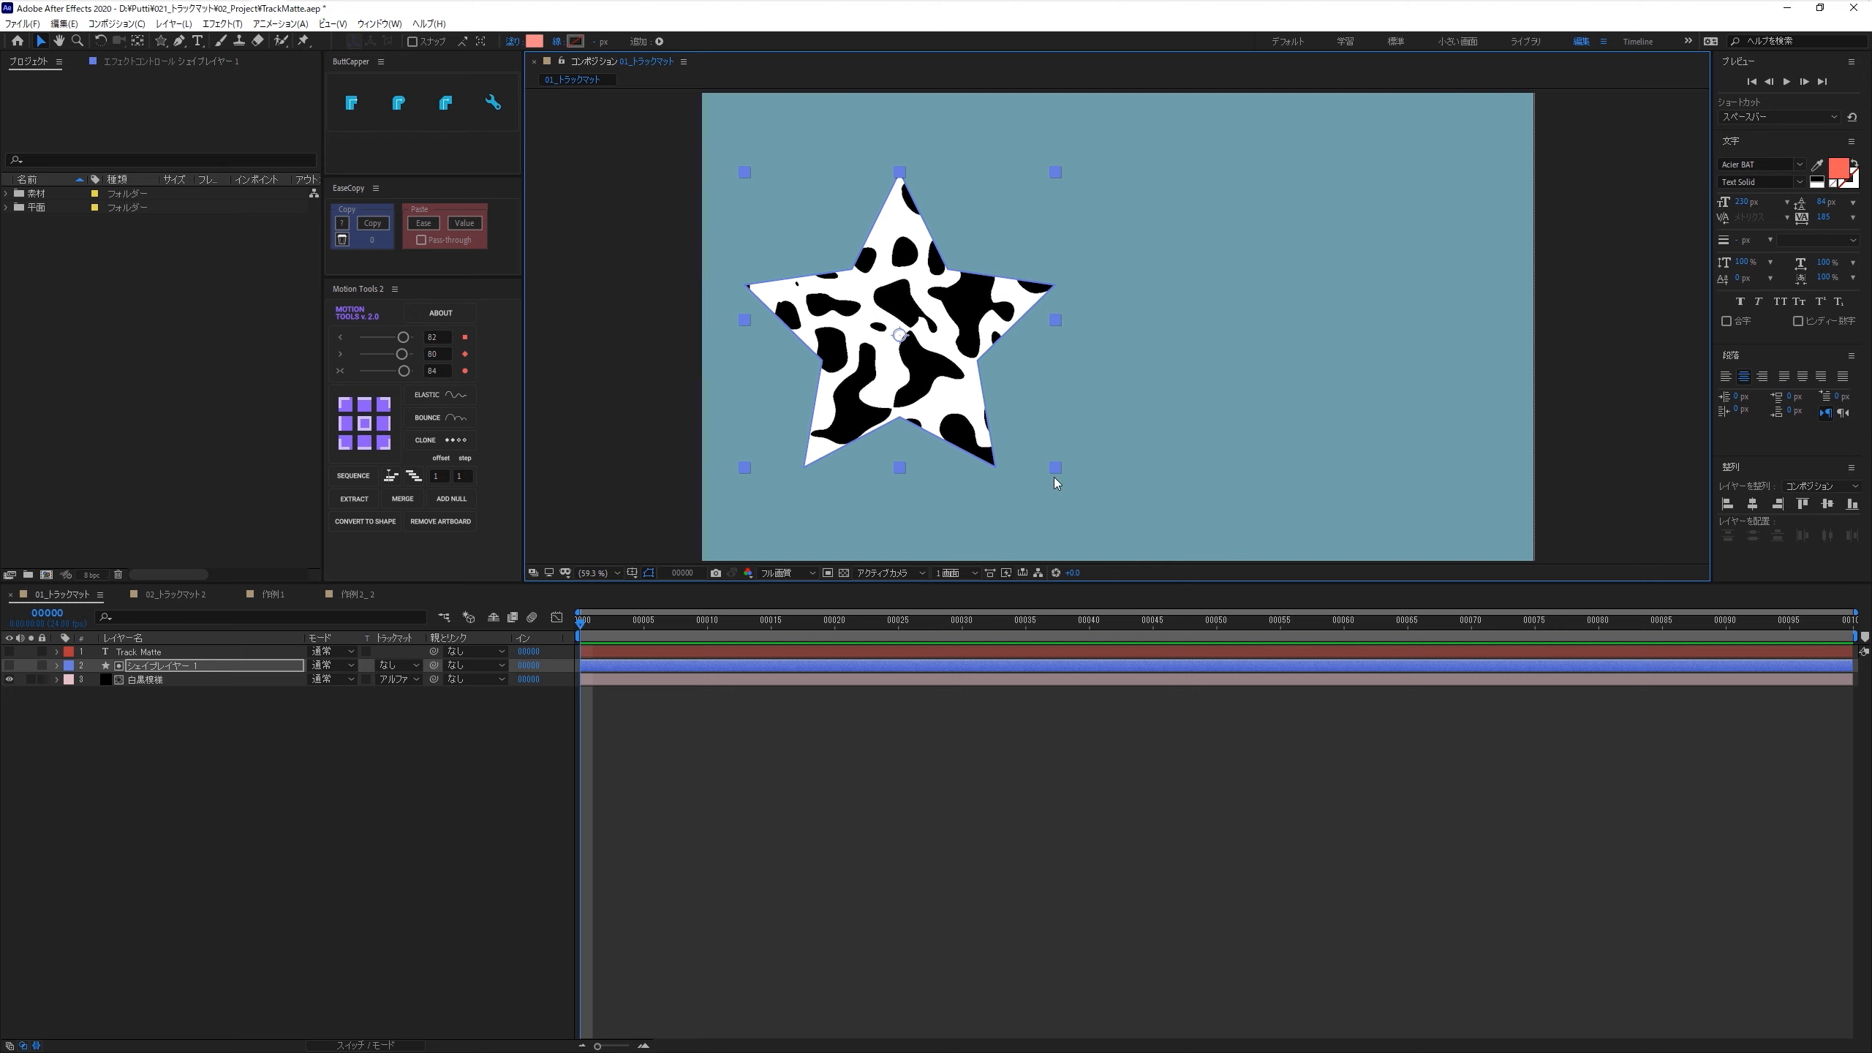
left_click_drag(1057, 472, 1062, 512)
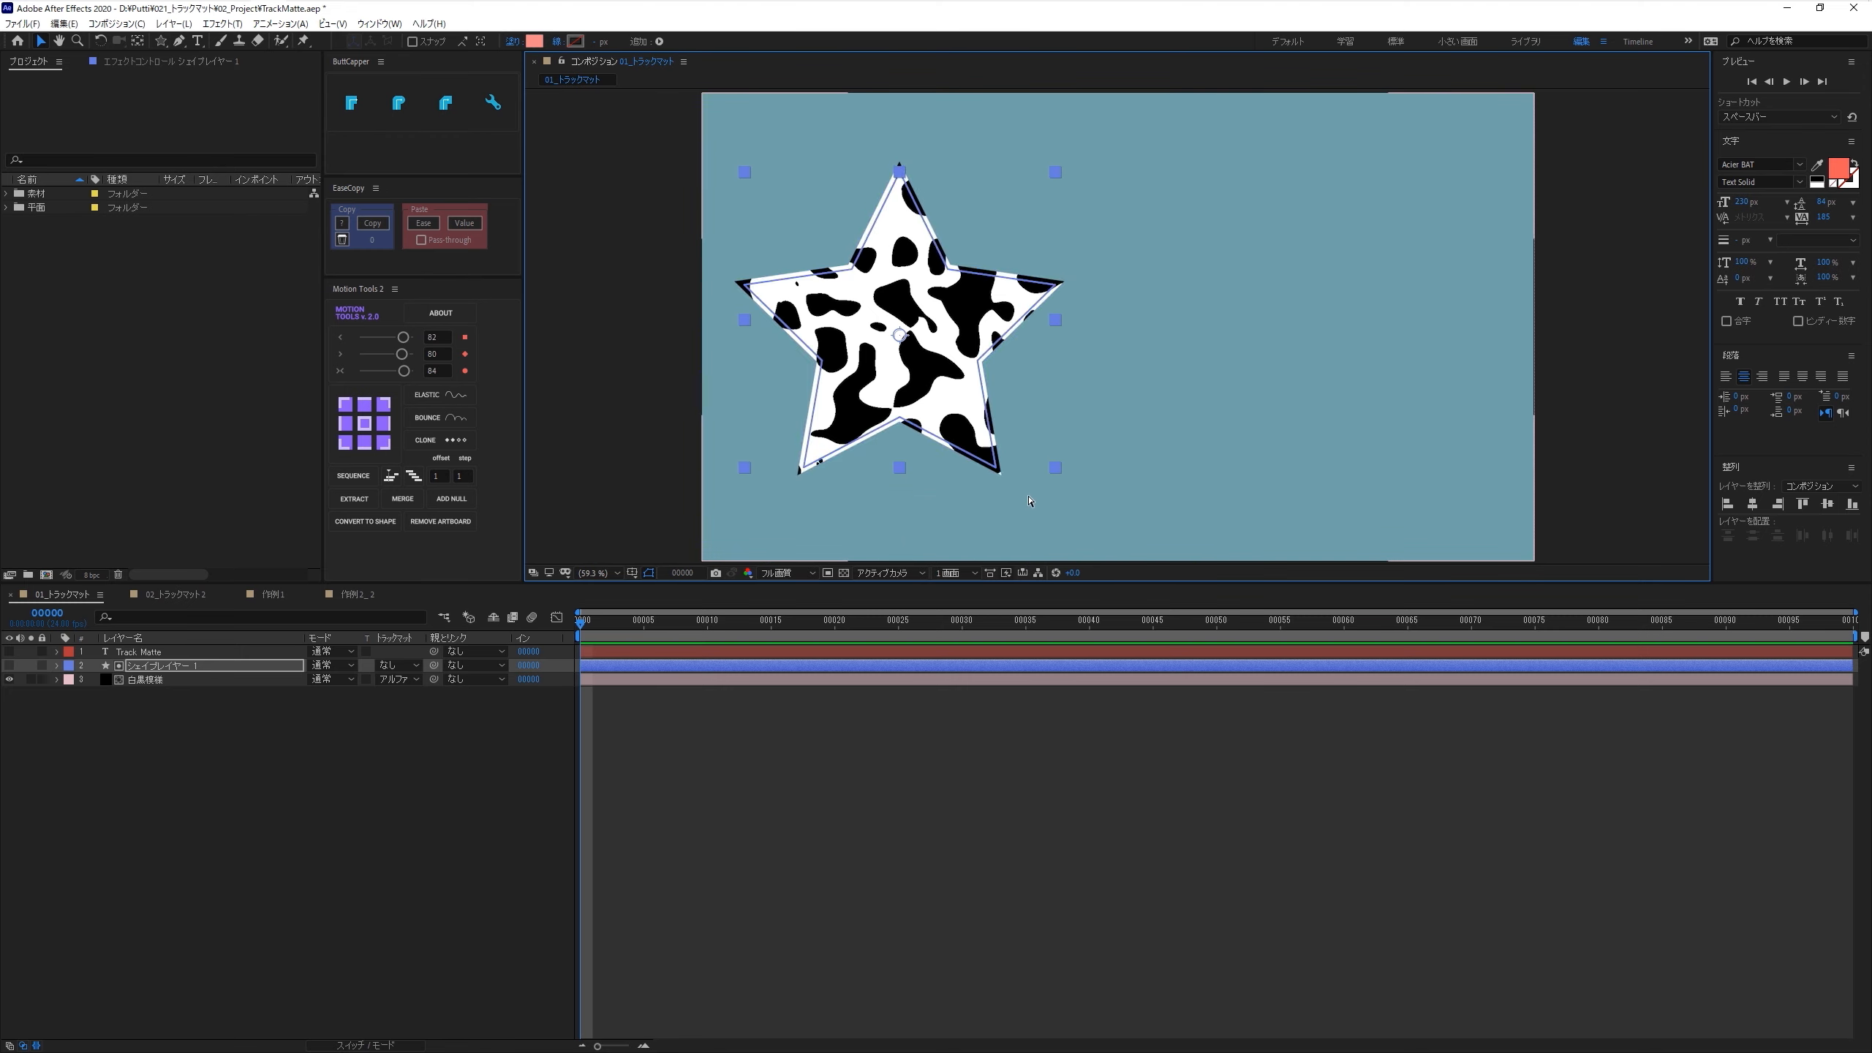
key("ctrl+Home")
left_click(162, 688)
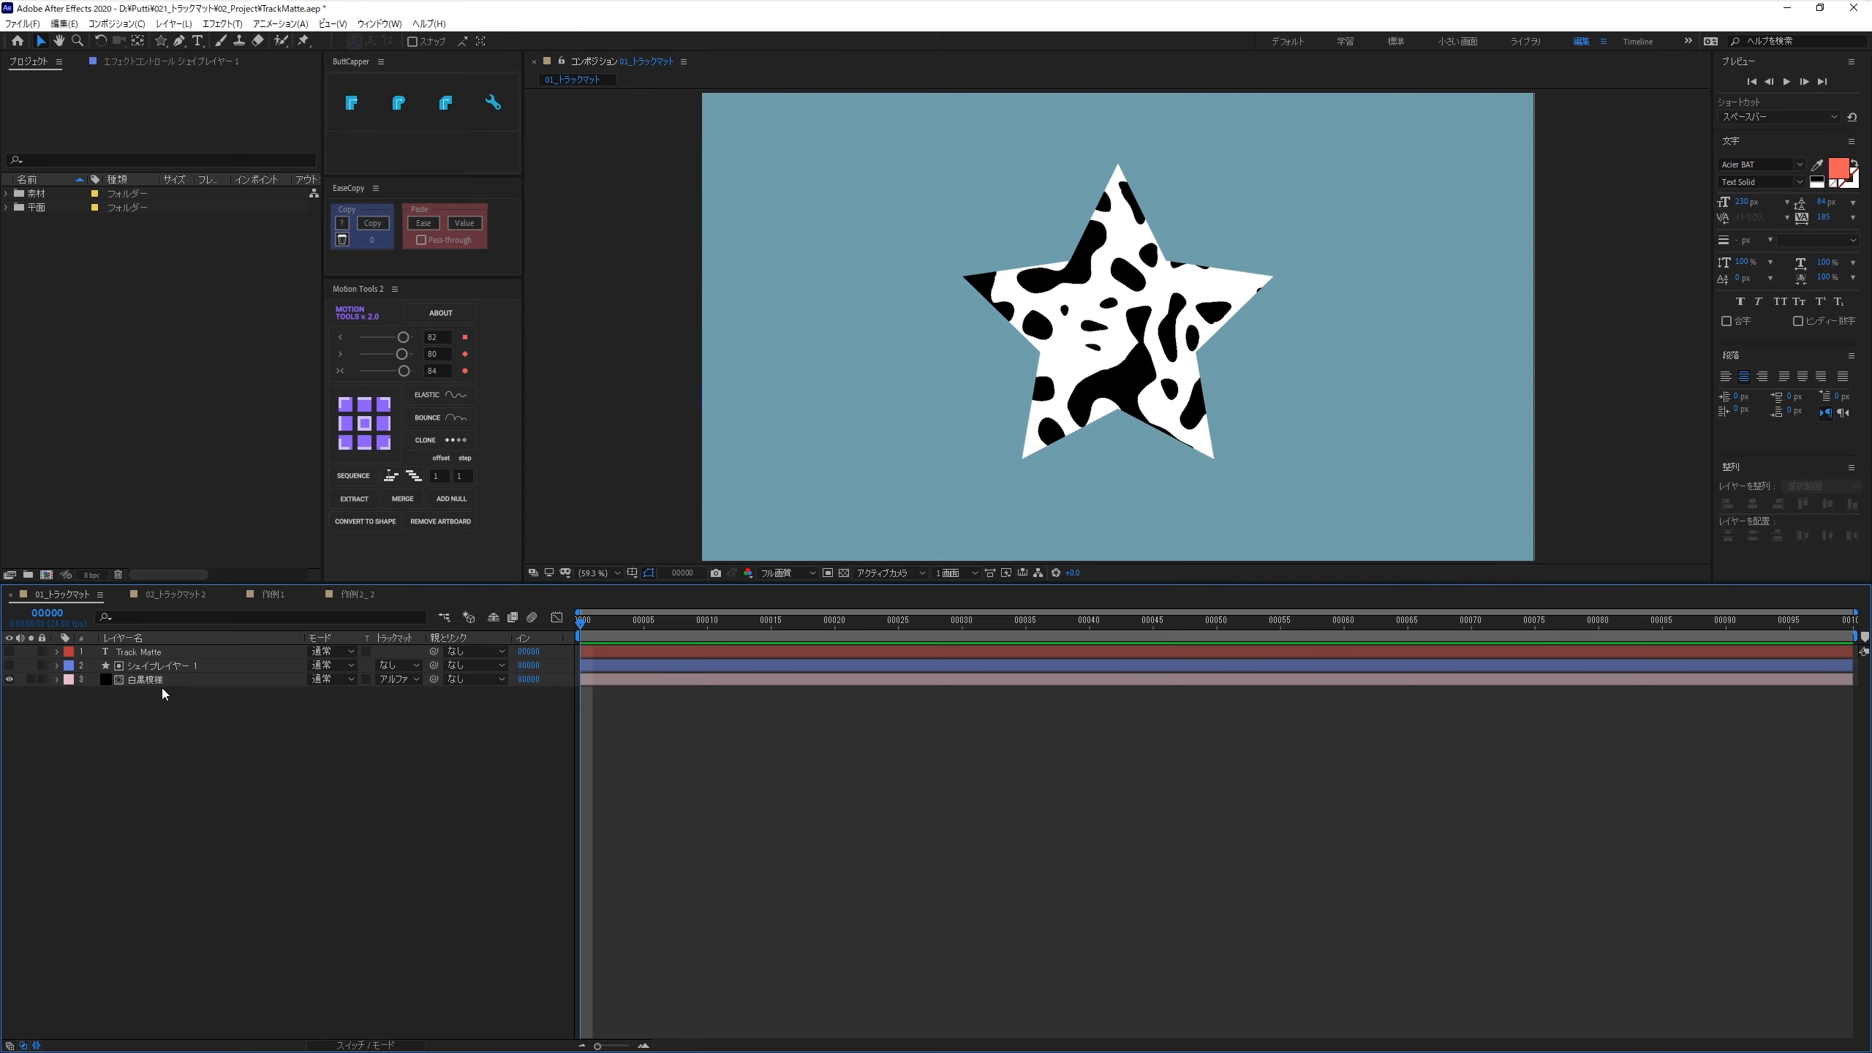
Try shifting the 白黒模様 pattern layer behind the star matte and restore its original position
left_click(176, 679)
left_click_drag(1086, 357, 1141, 383)
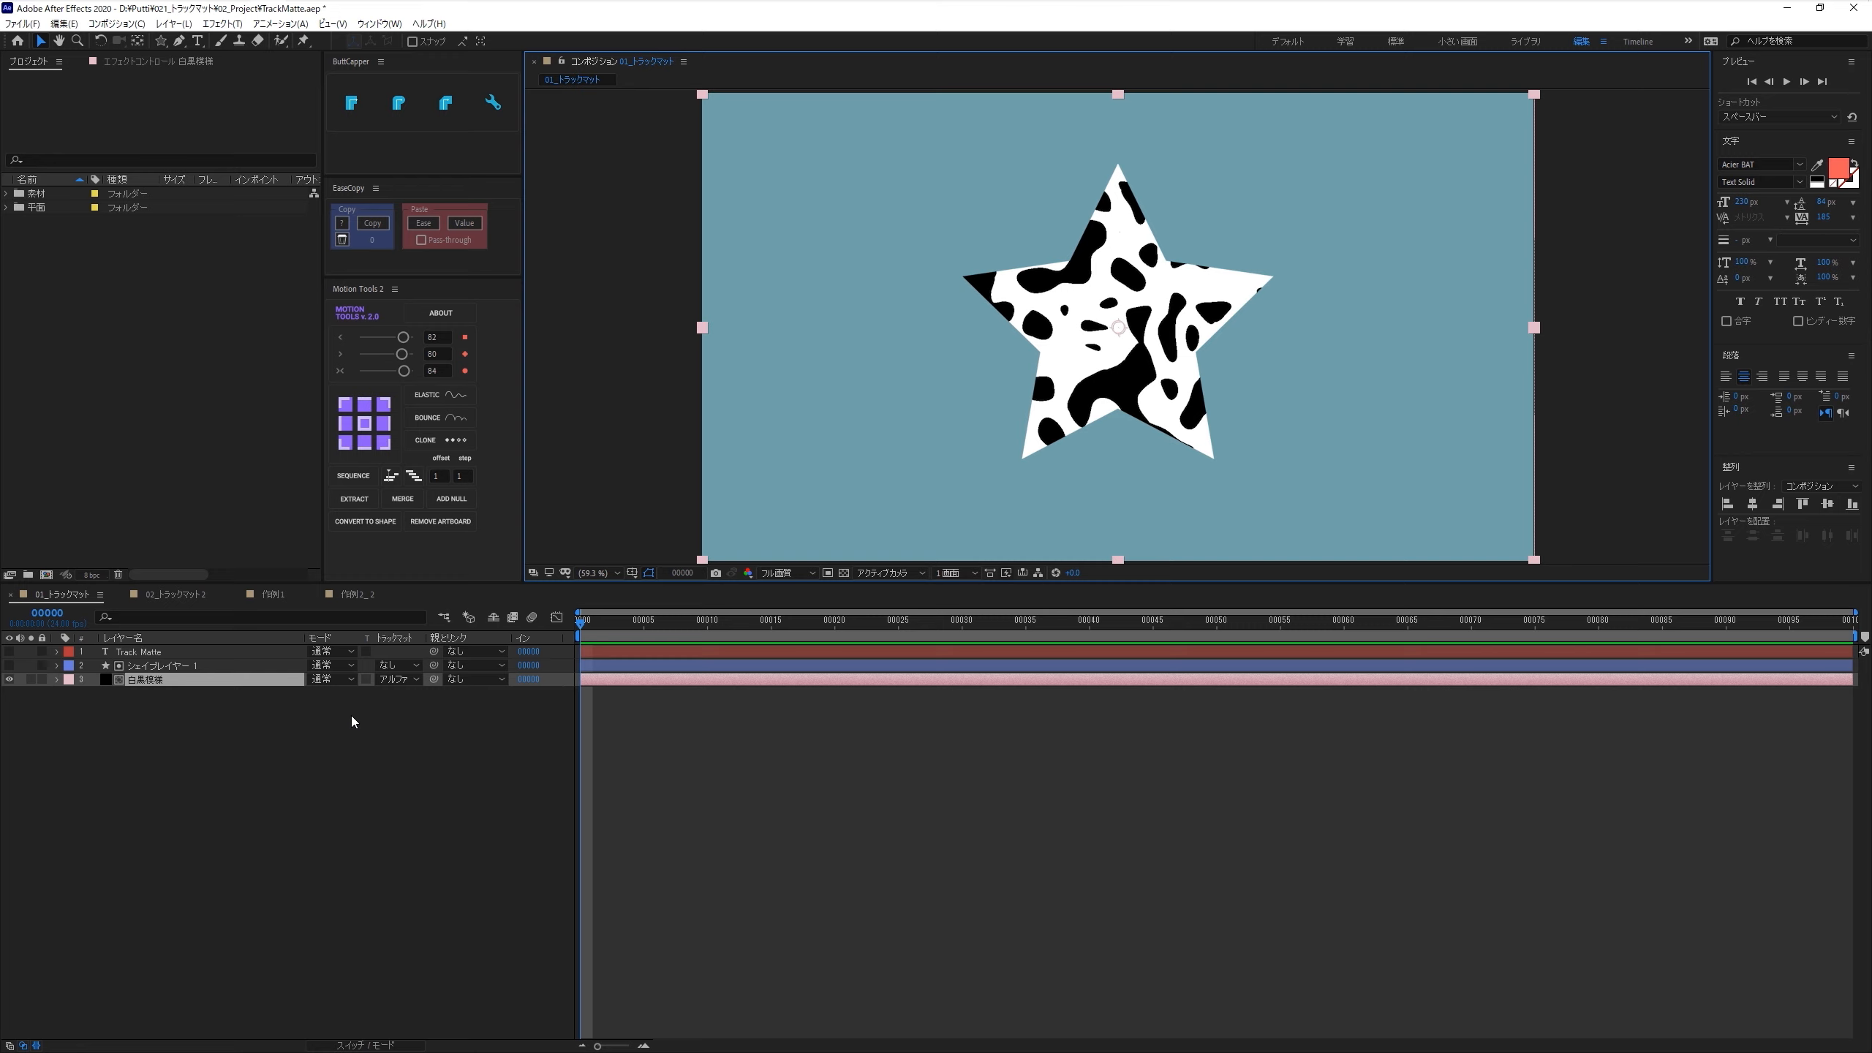
left_click(309, 799)
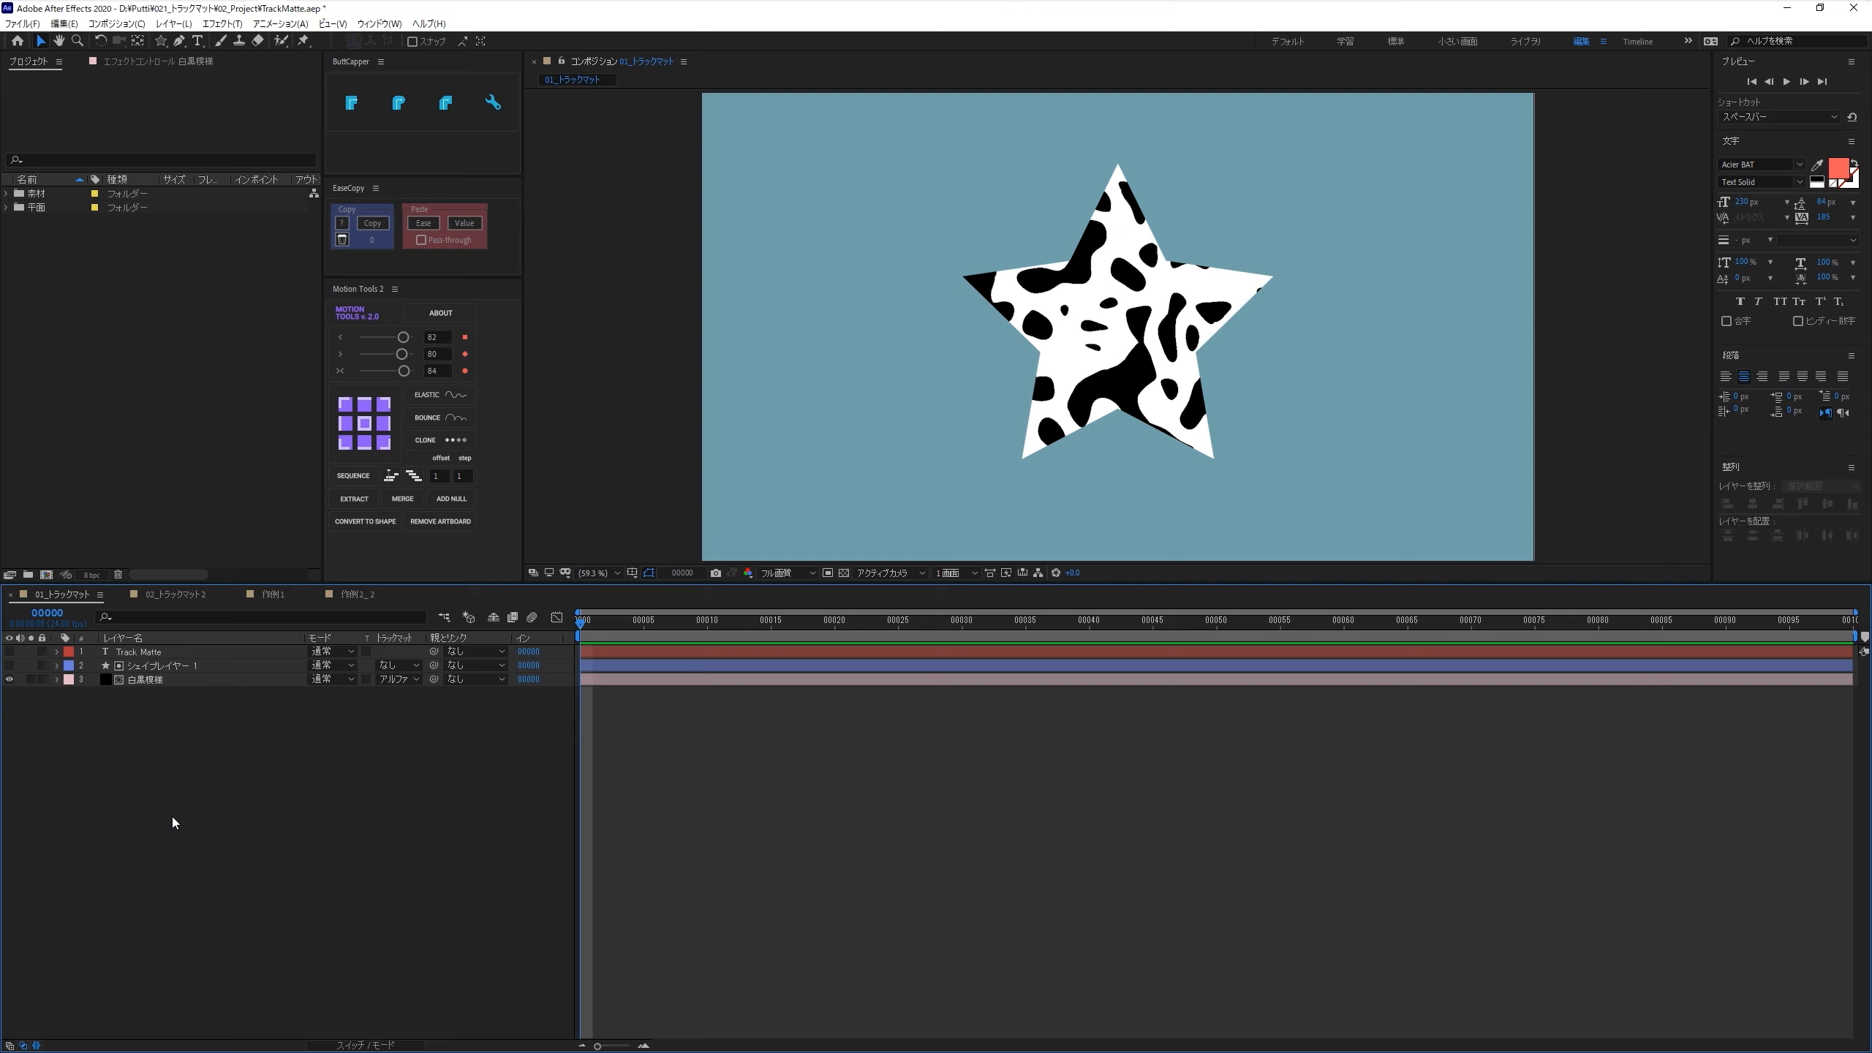
Change the 白黒模様 layer's track matte to アルファ反転マット シェイプレイヤー 1
left_click(397, 678)
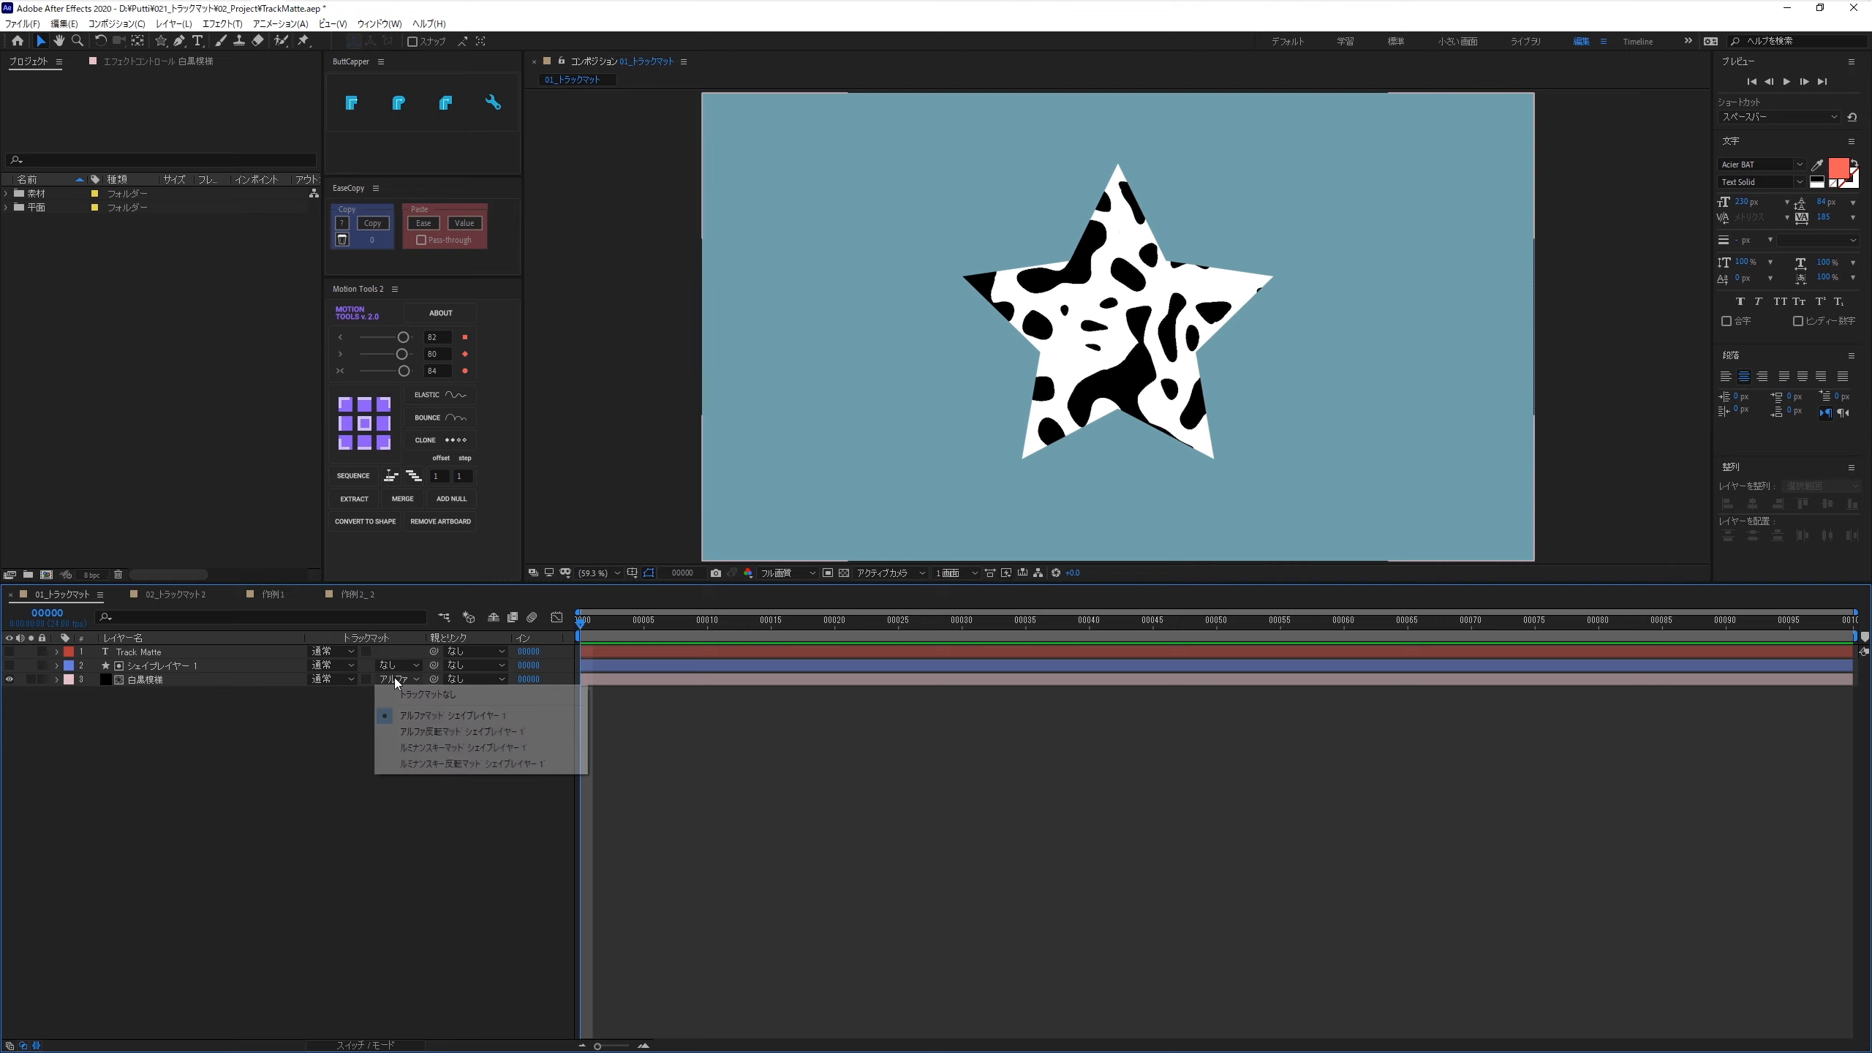
left_click(440, 732)
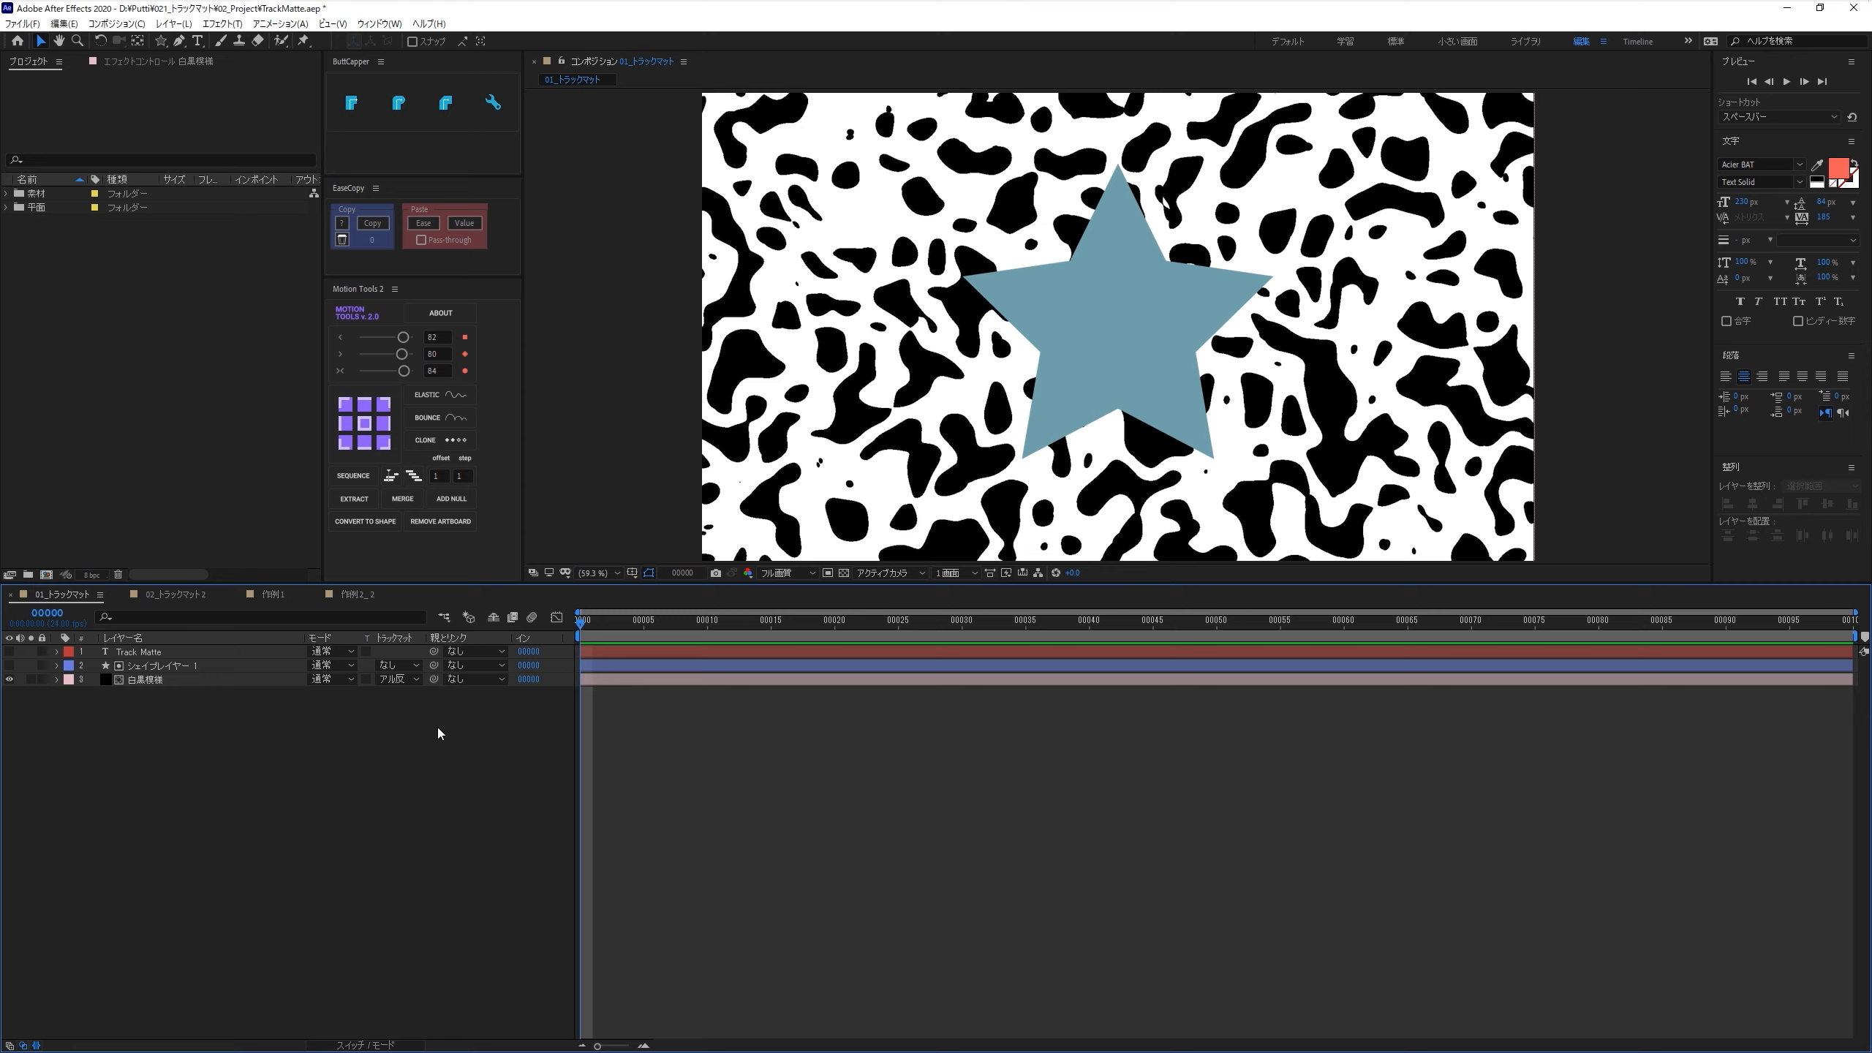
Check the inverted star cutout against the transparency grid, and turn the grid off again
left_click(844, 575)
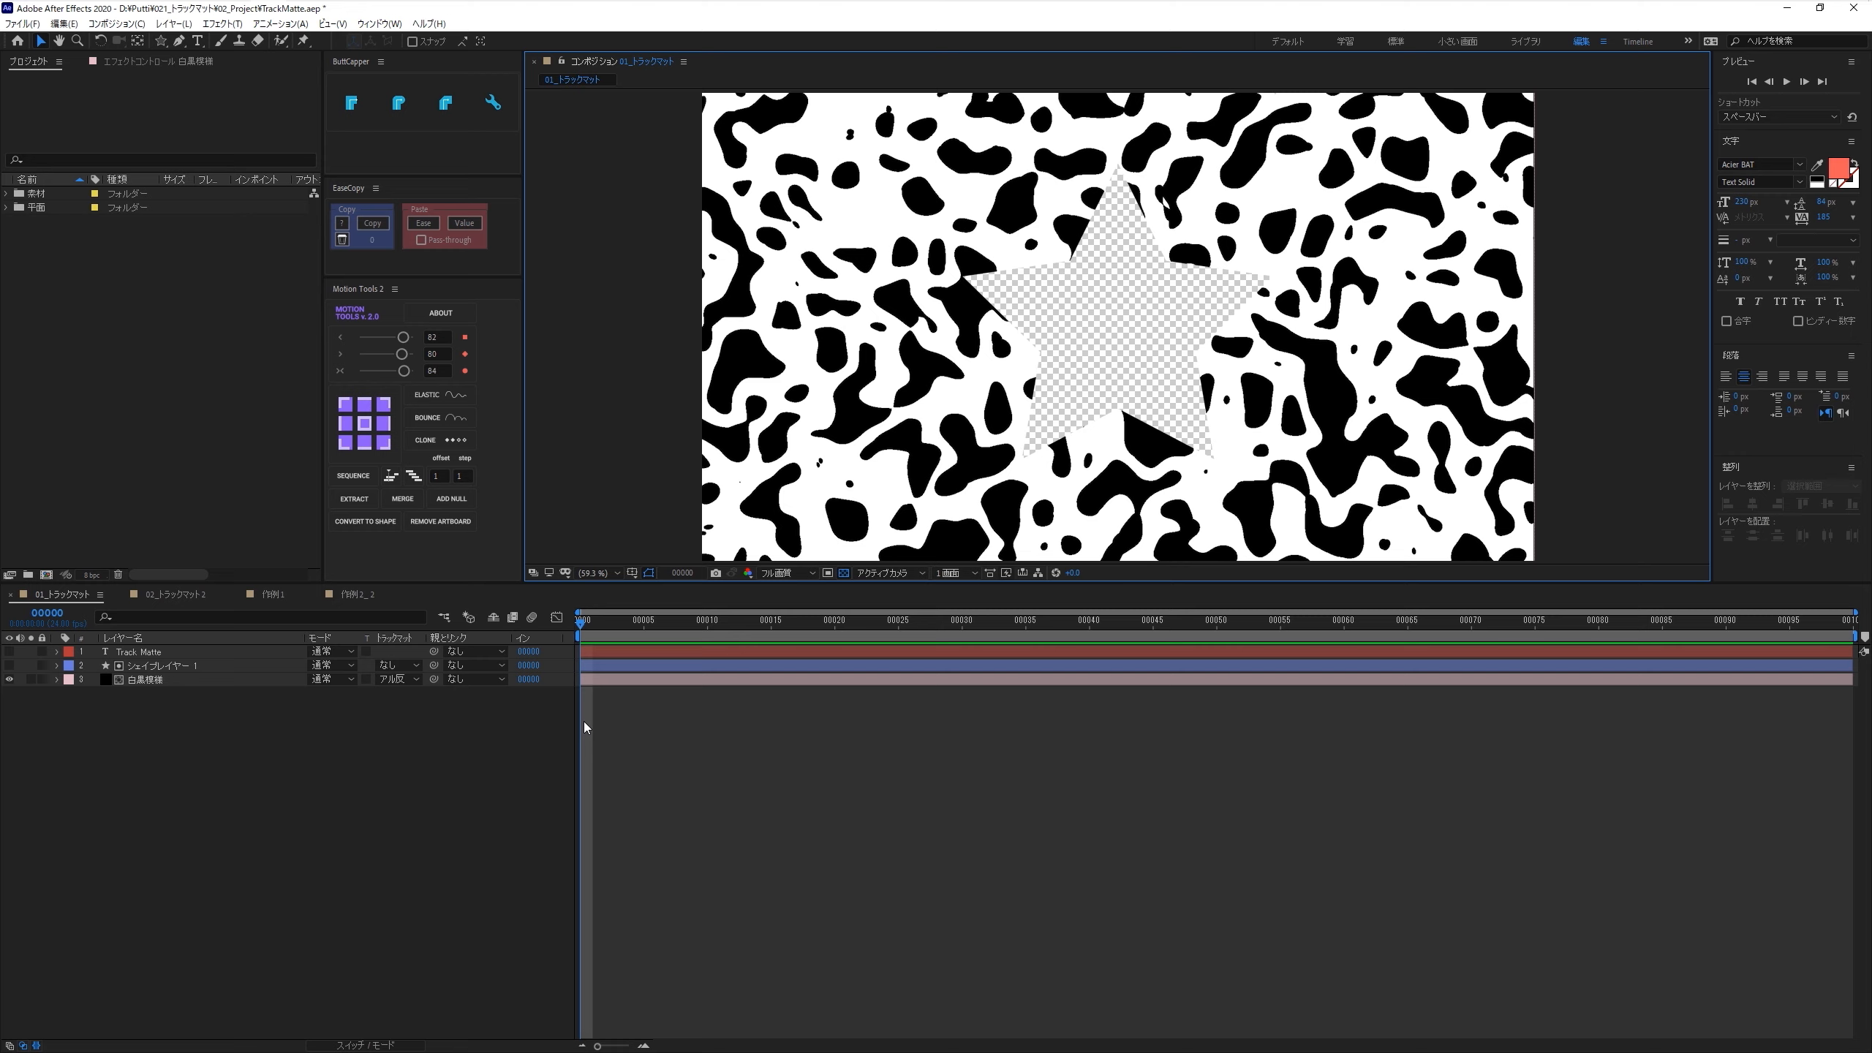
left_click(845, 577)
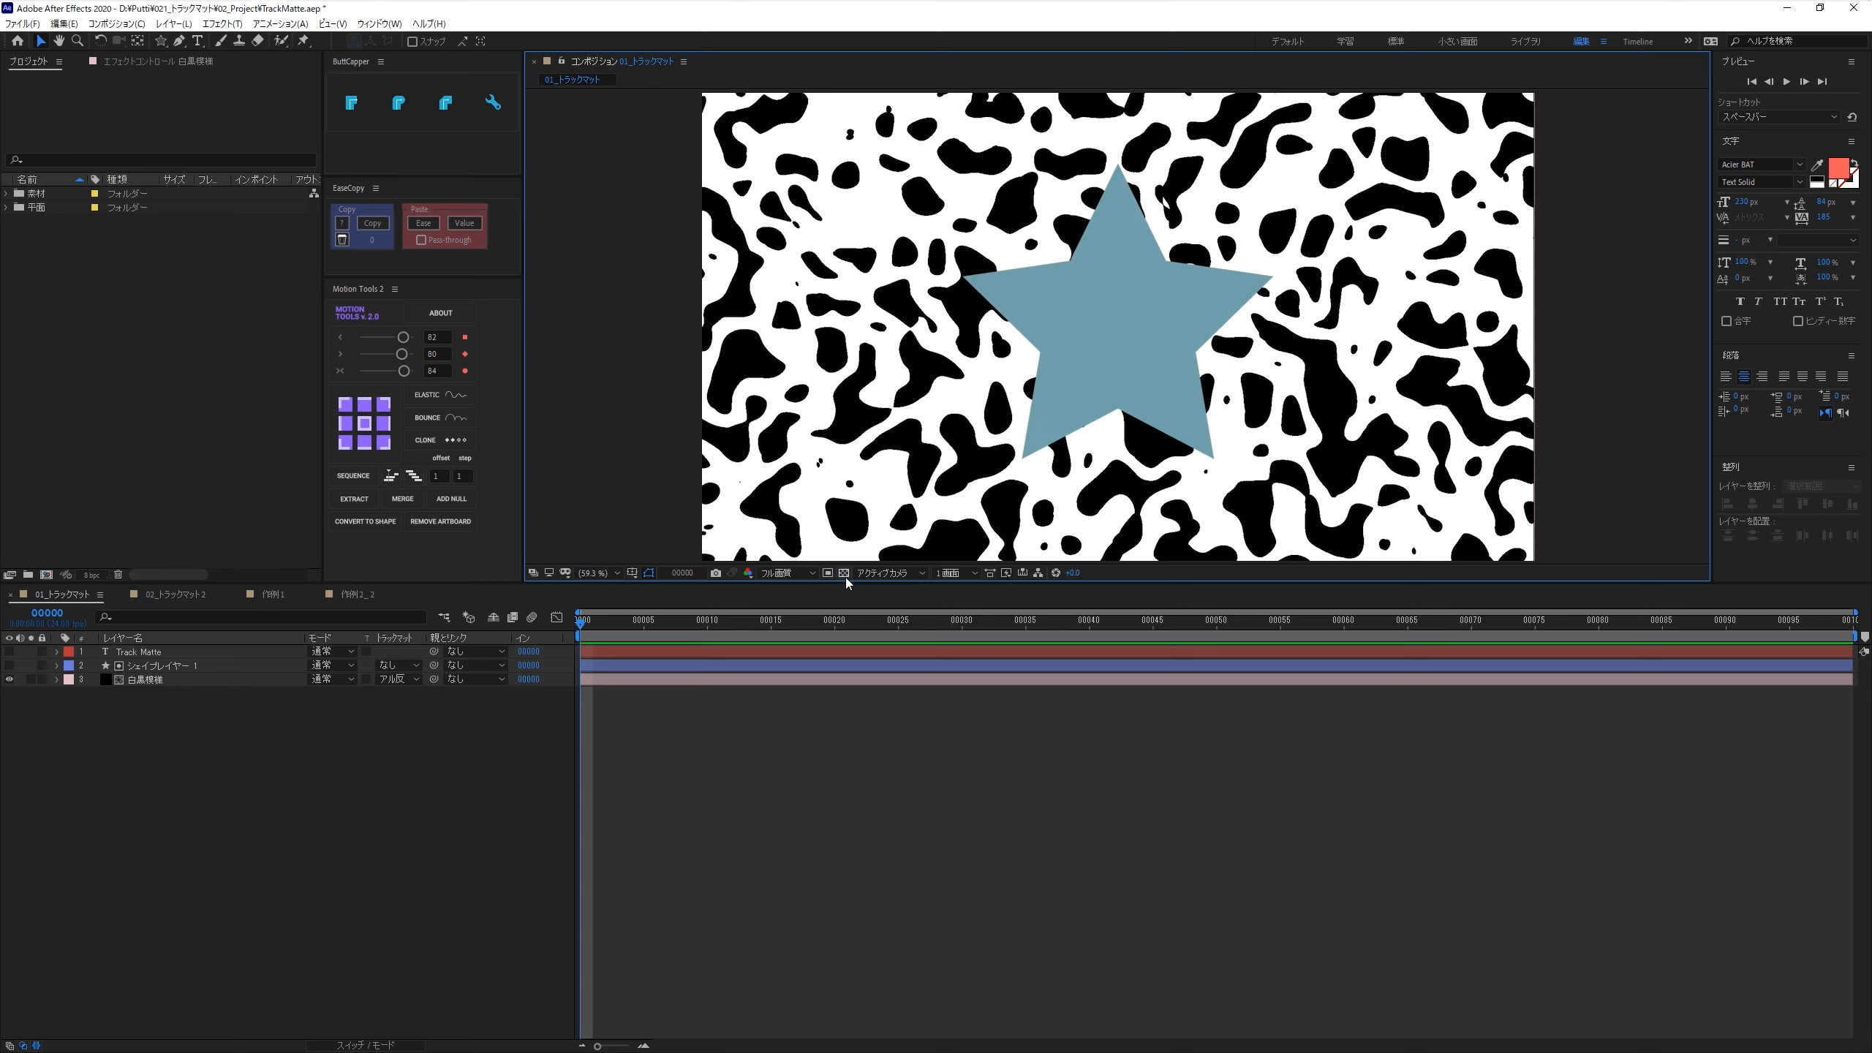
left_click(372, 694)
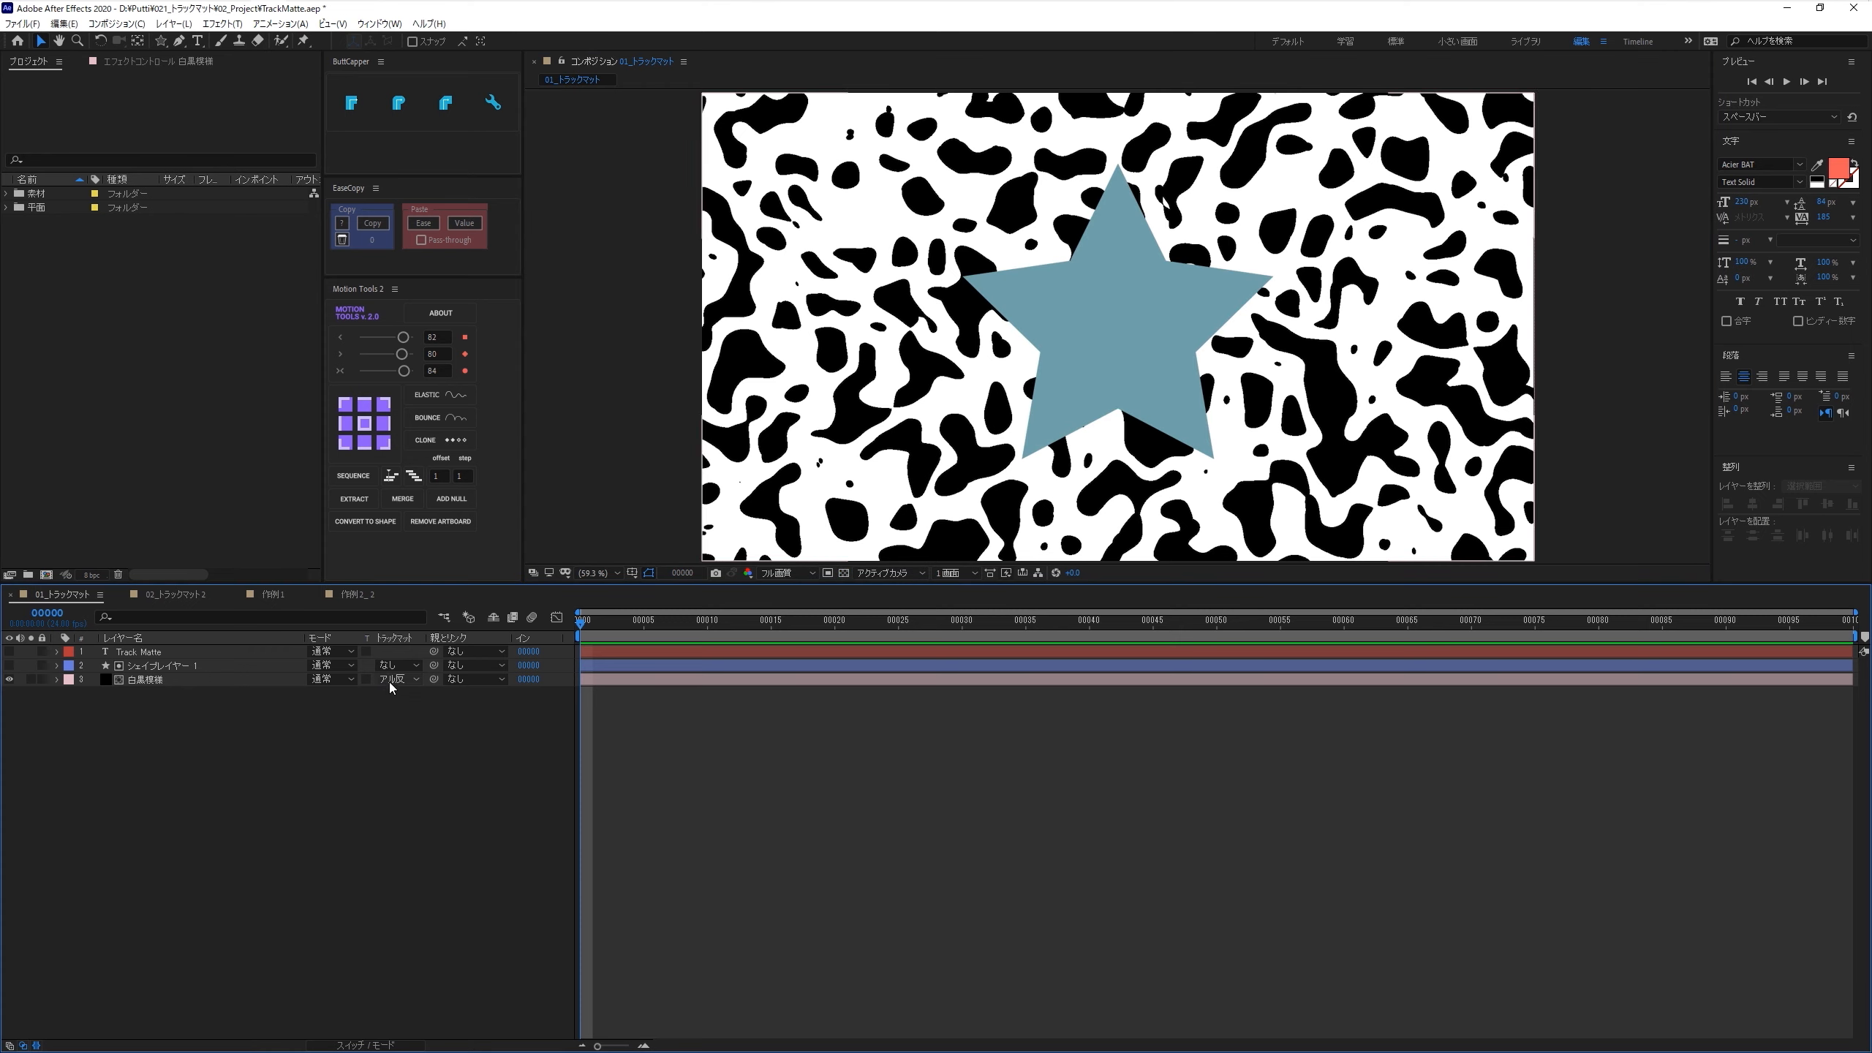
Remove the track matte from the 白黒模様 layer and delete the star layer シェイプレイヤー 1
left_click(389, 681)
left_click(397, 691)
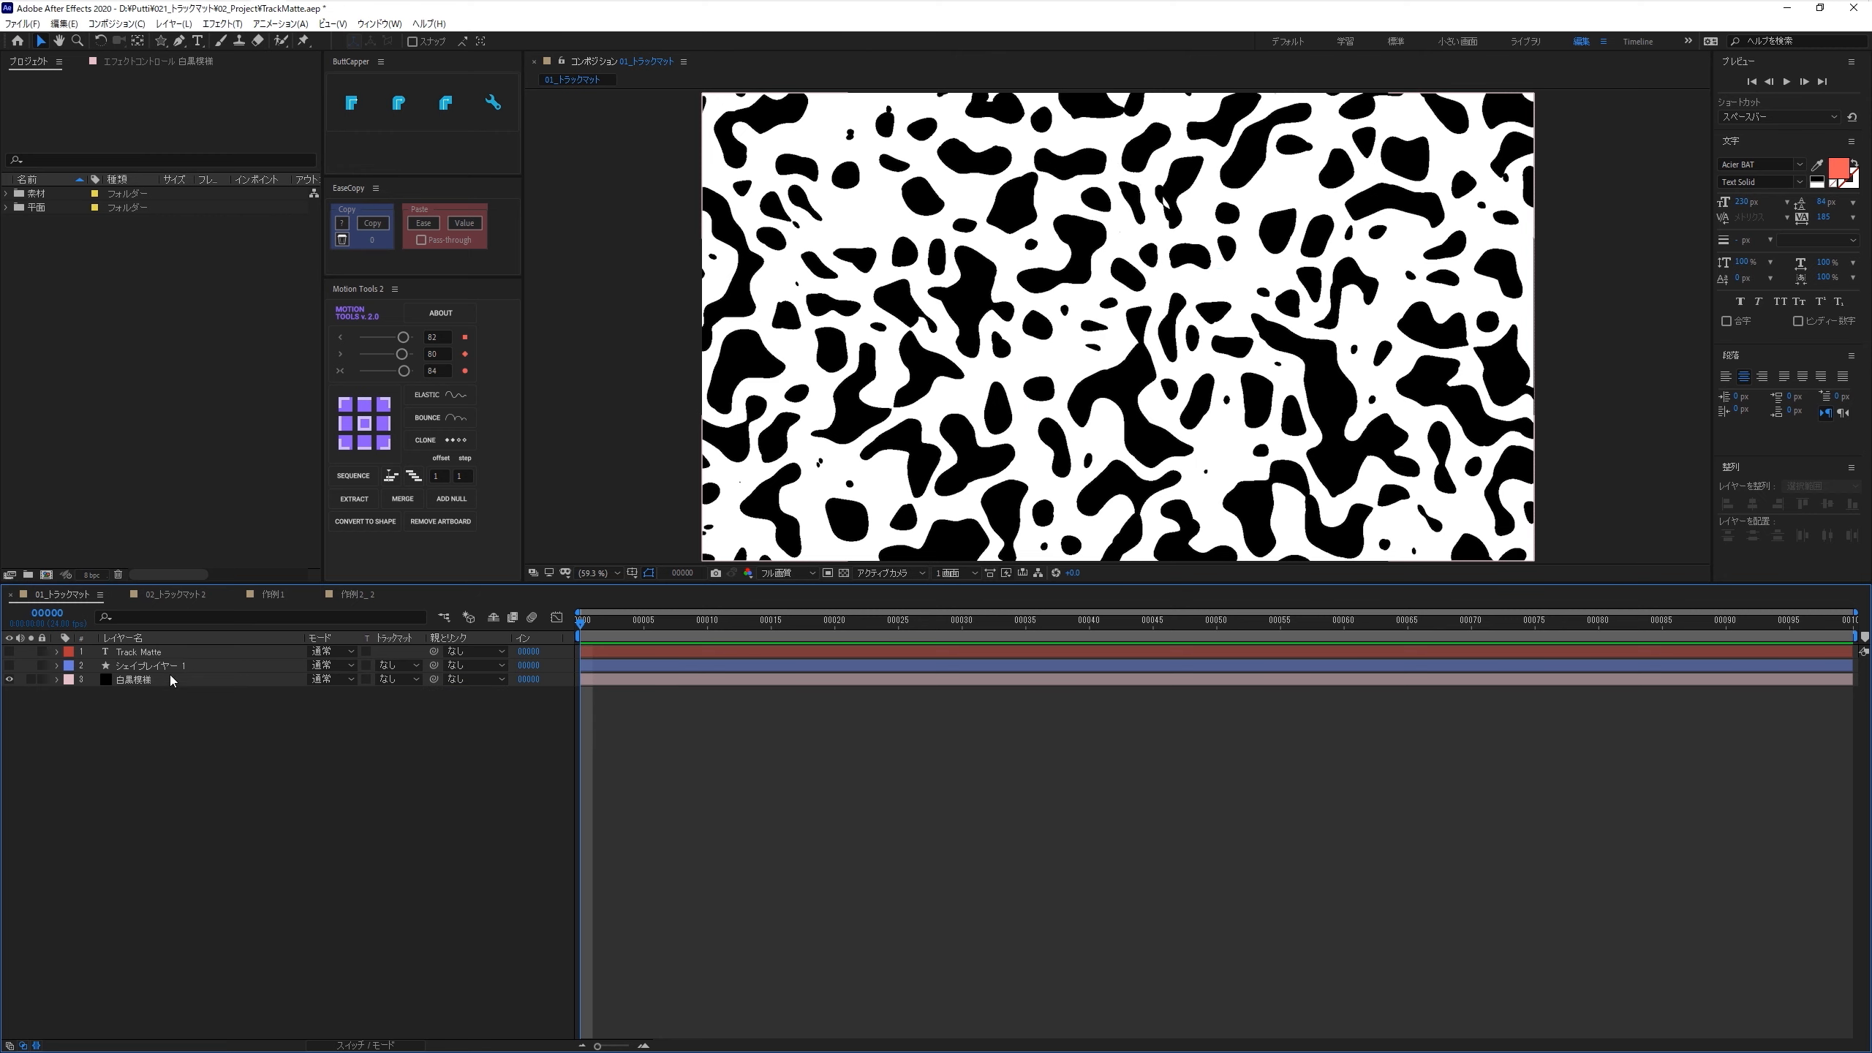
left_click(158, 668)
key("Delete")
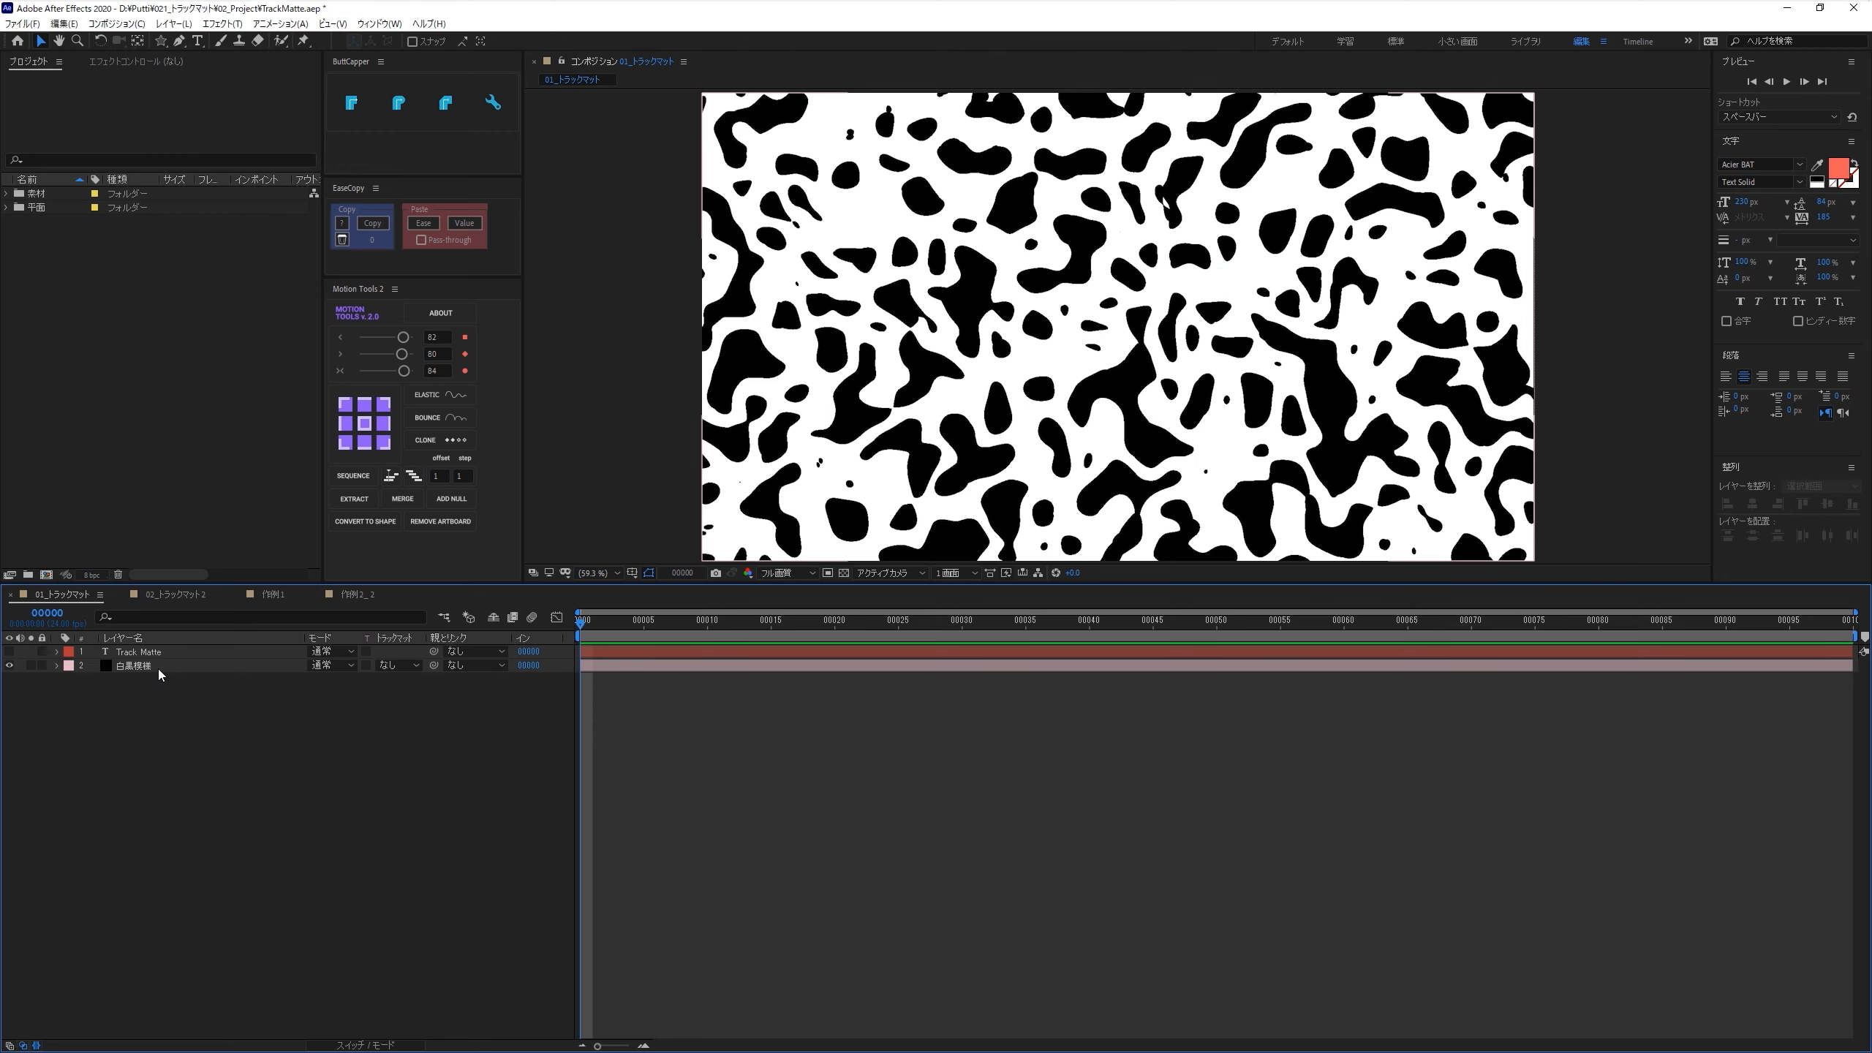
Make the Track Matte text layer visible over the 白黒模様 pattern
left_click(9, 651)
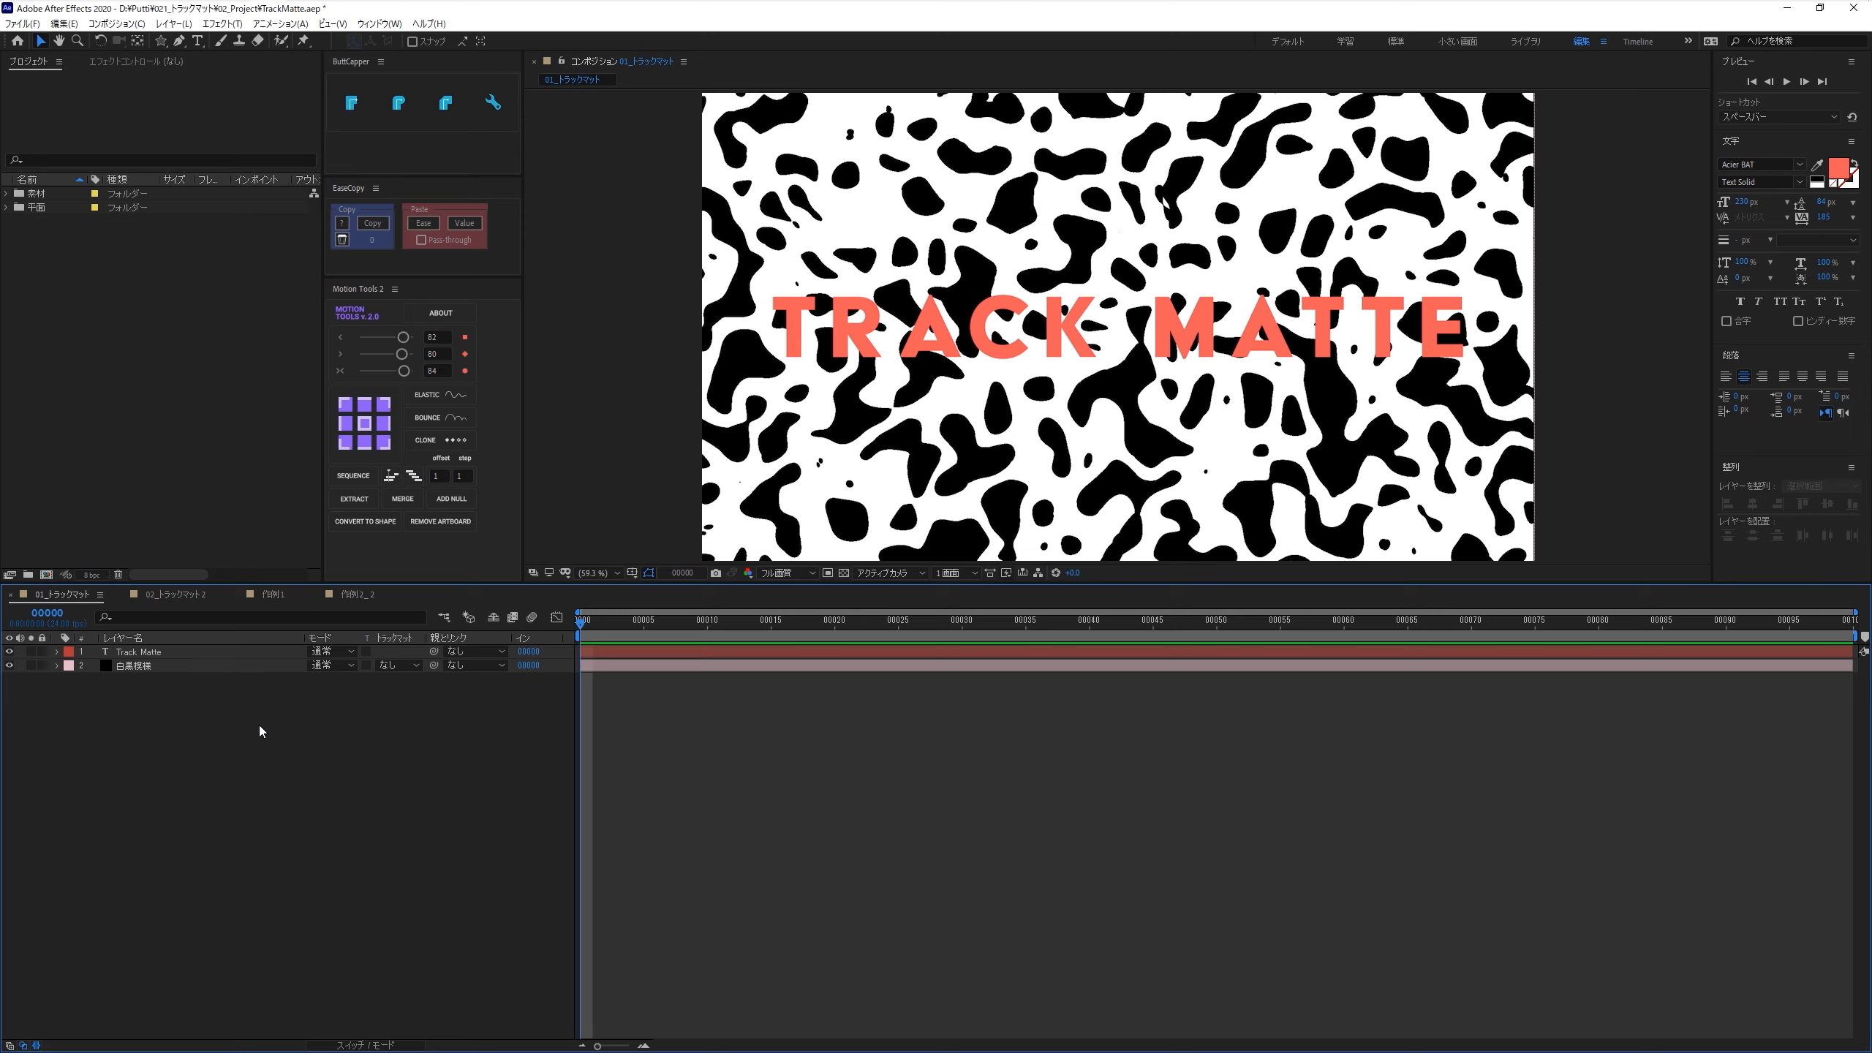
left_click(177, 670)
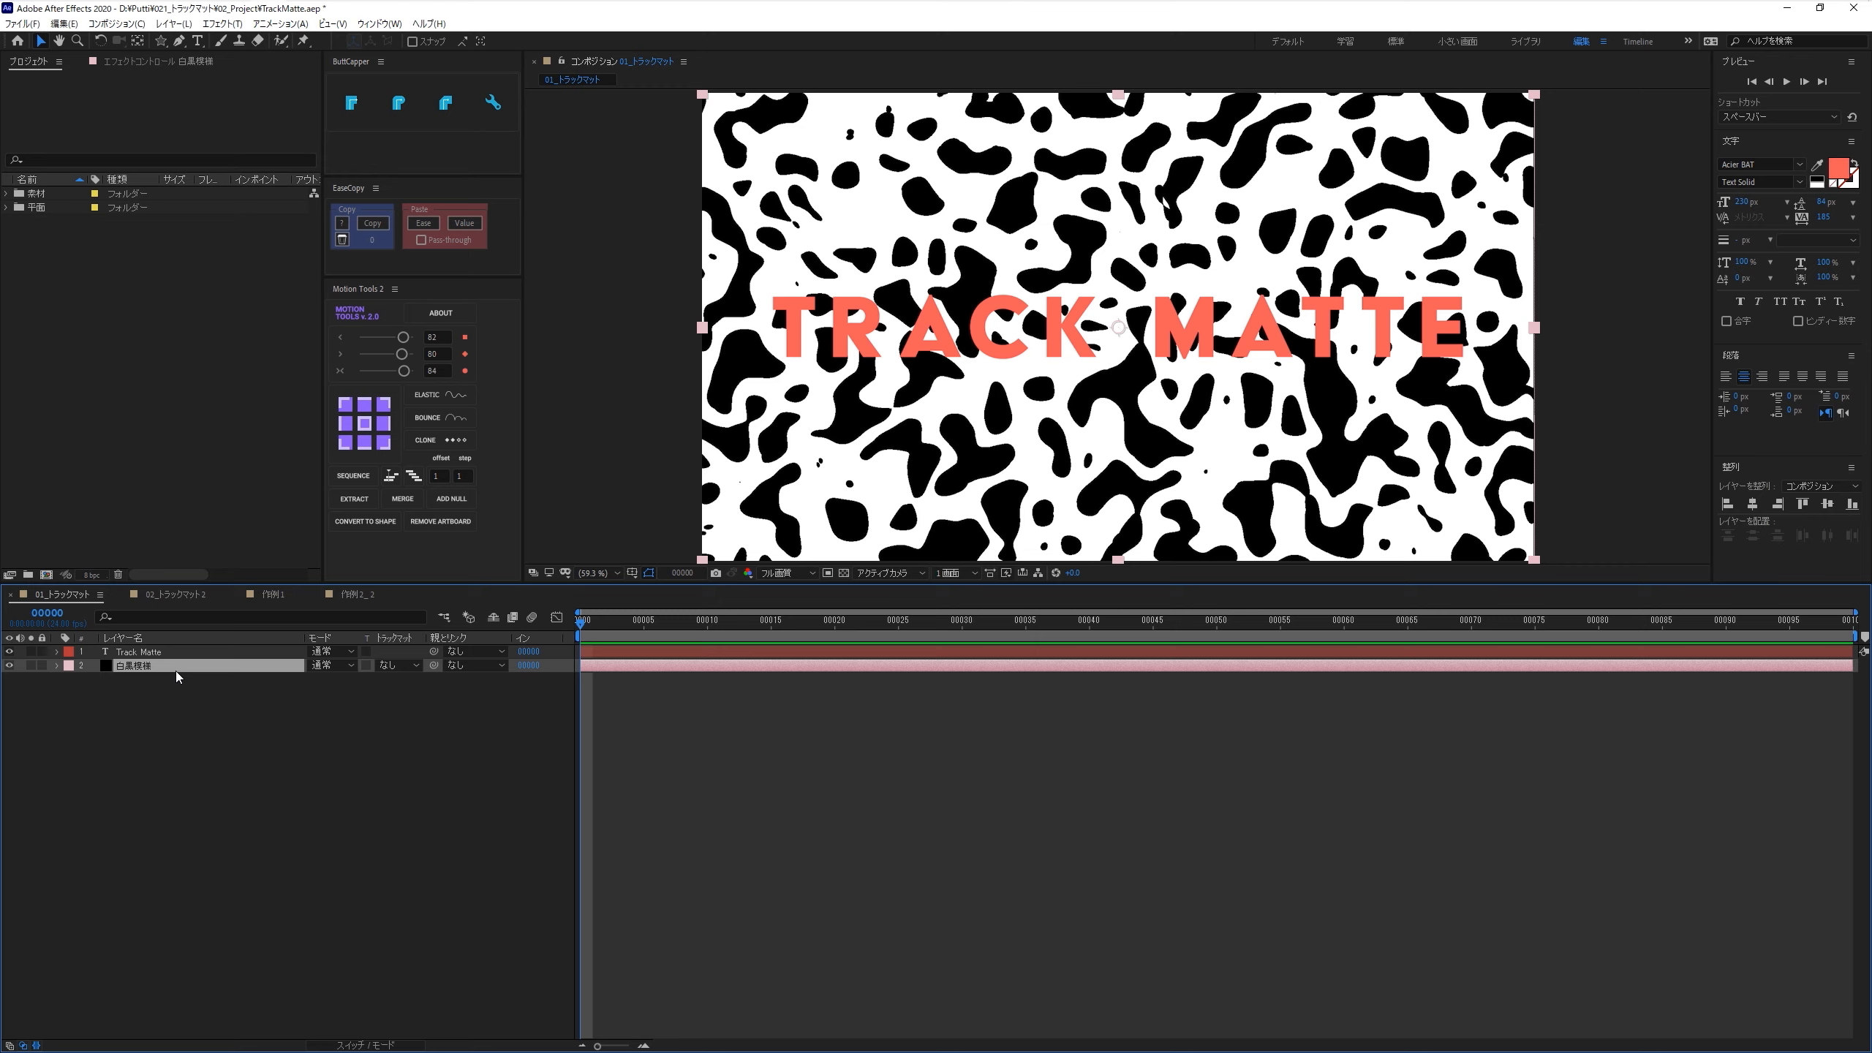
left_click(183, 699)
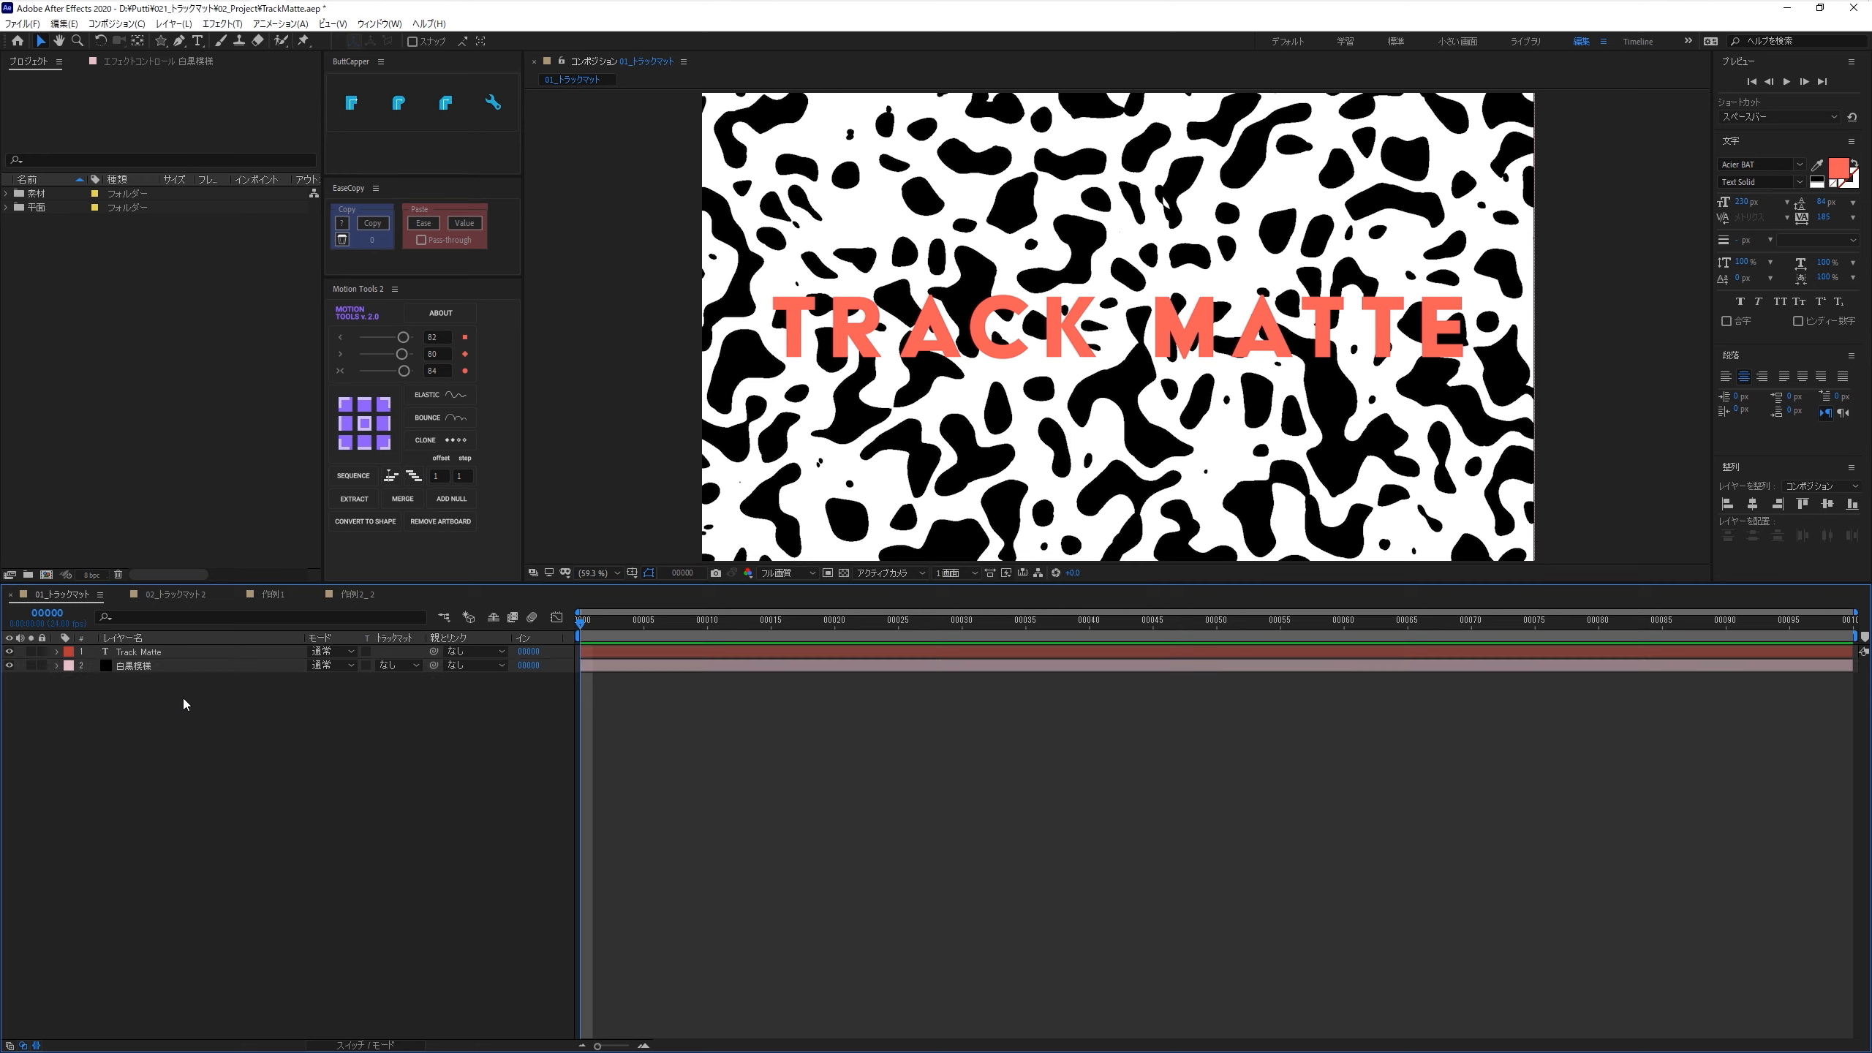
Swap the stacking order of the 白黒模様 and Track Matte layers several times, finishing with 白黒模様 above the text
left_click(189, 665)
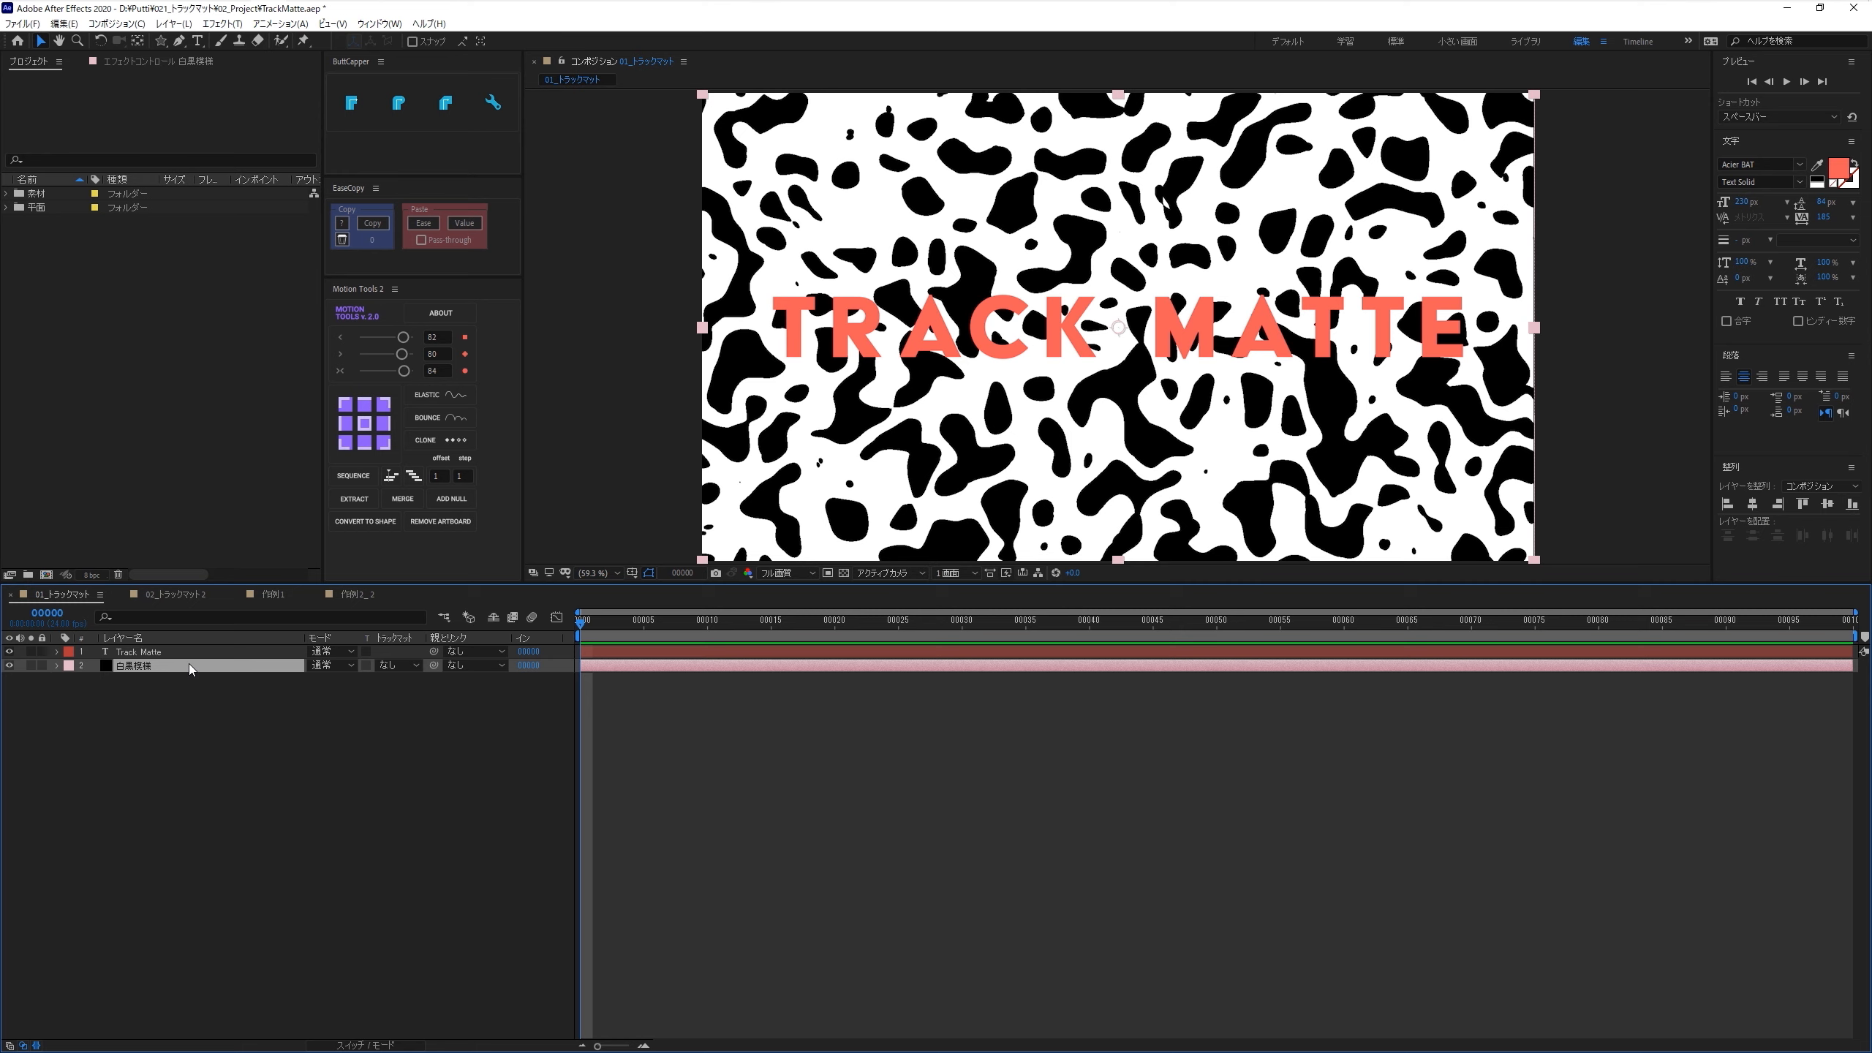
key("ctrl+bracketright")
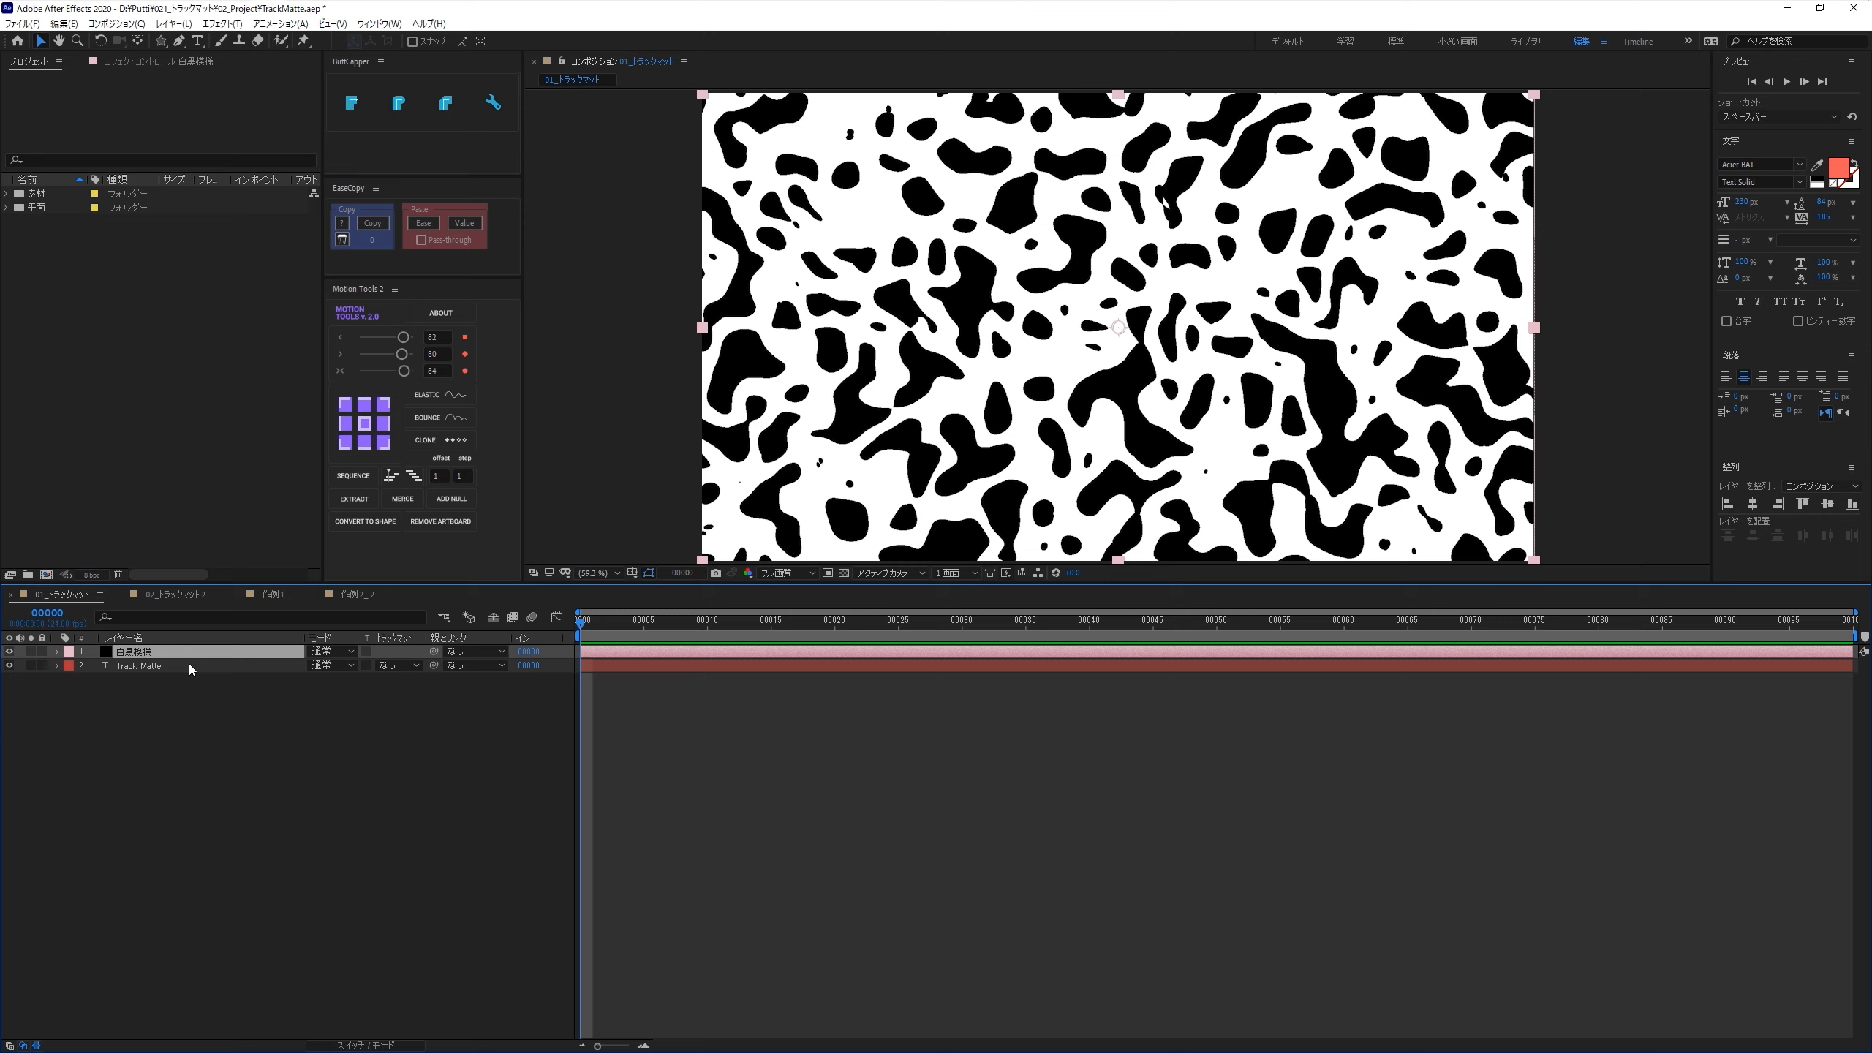
left_click_drag(193, 647, 198, 682)
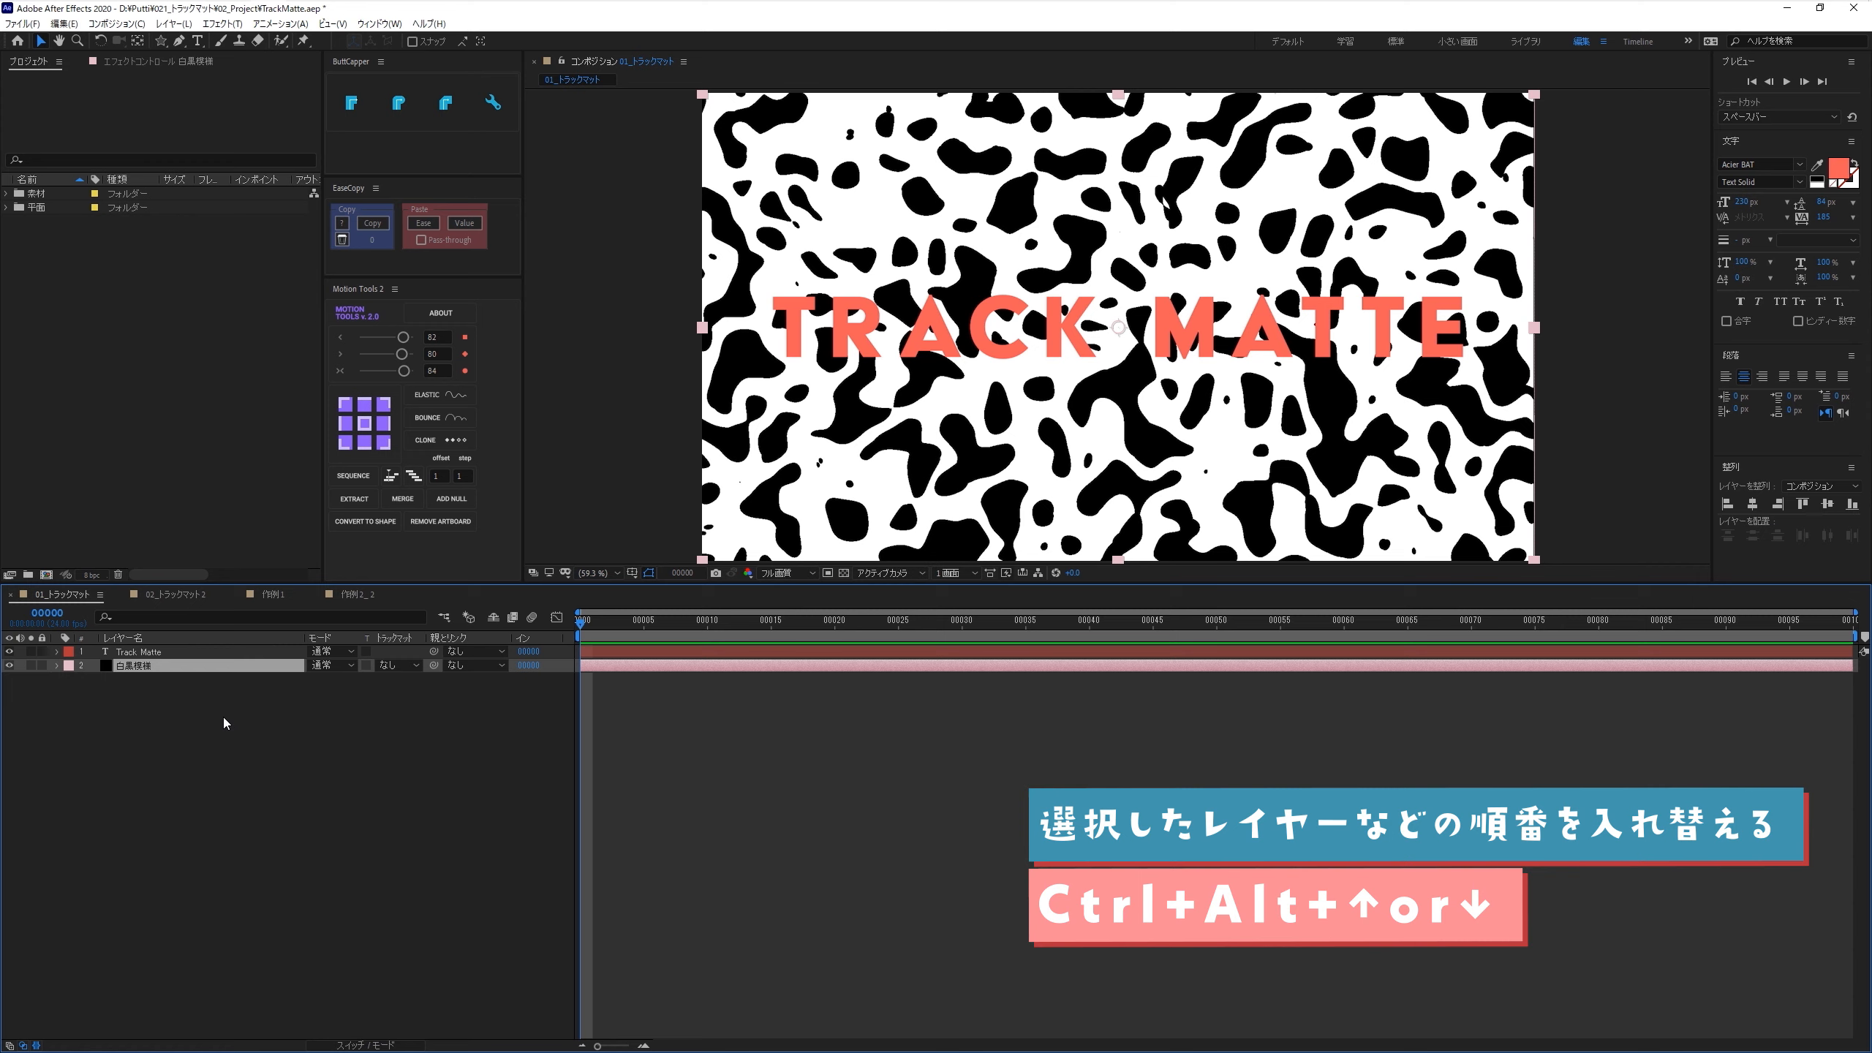
key("ctrl+alt+Up")
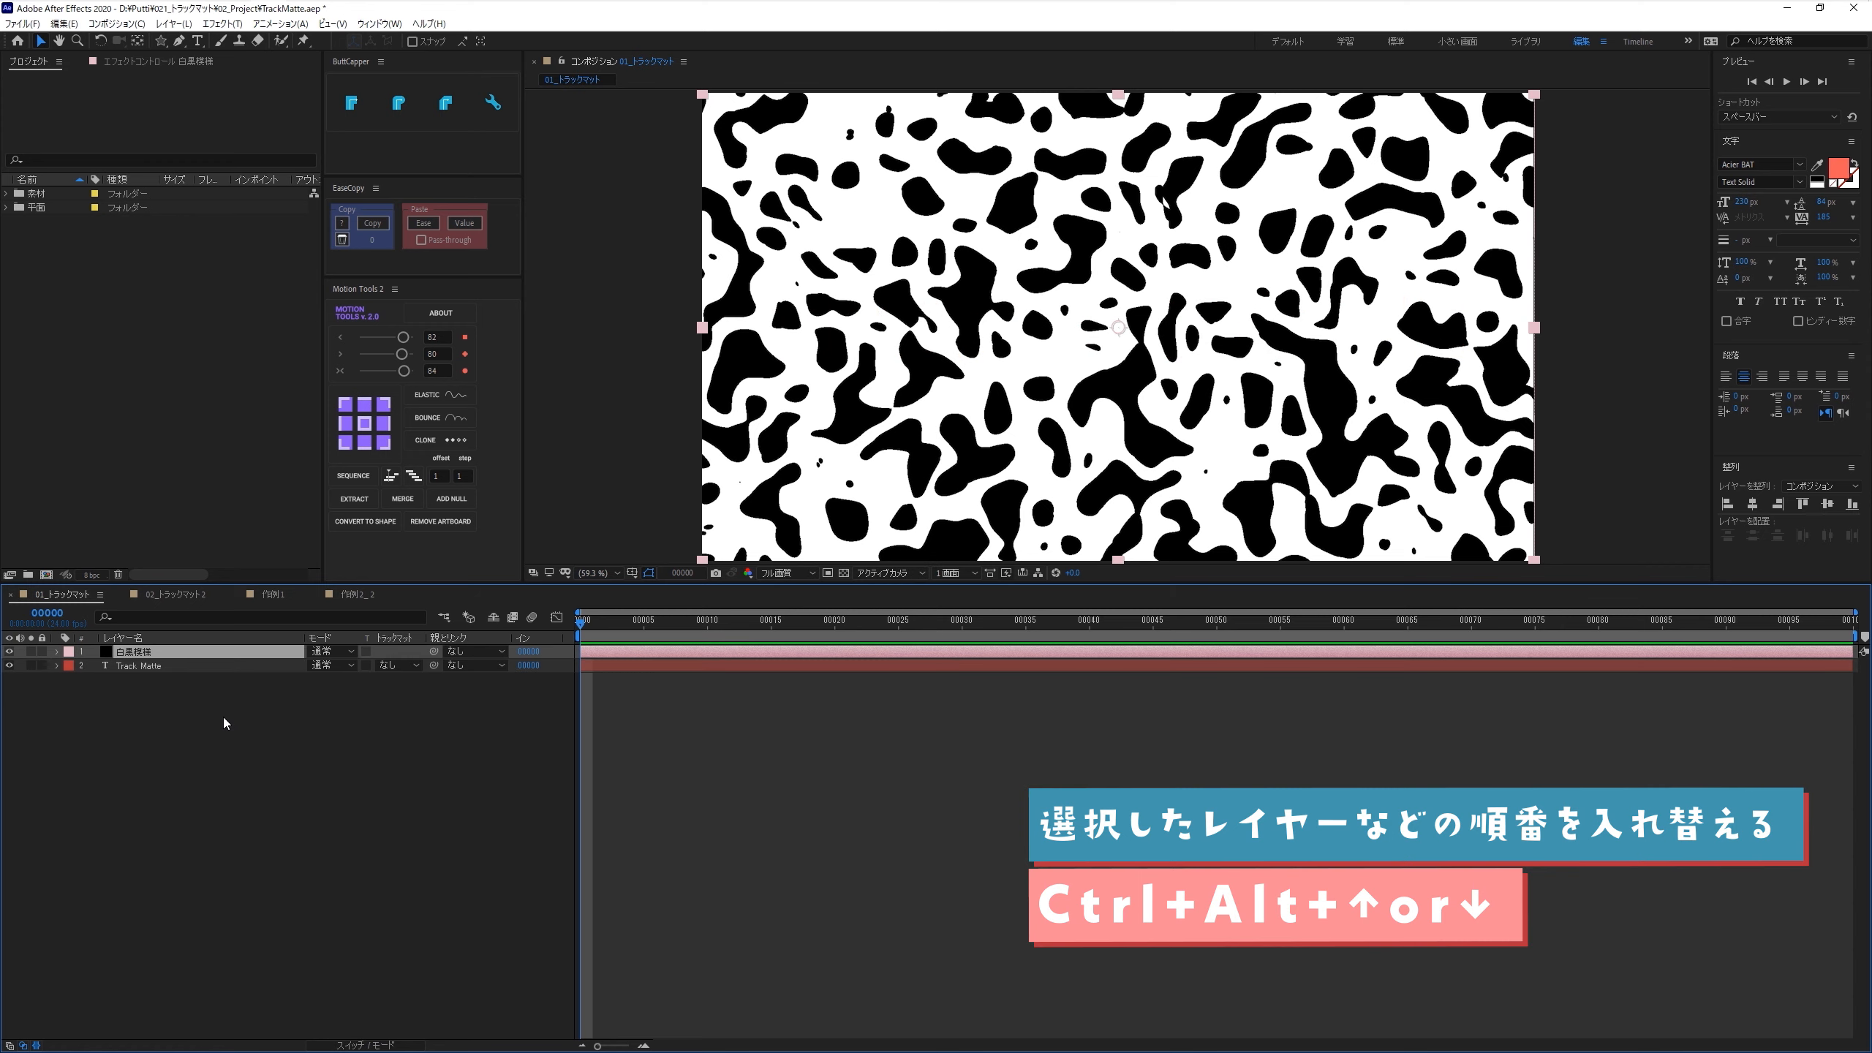
key("ctrl+alt+Down")
key("ctrl+alt+Up")
key("ctrl+alt+Down")
key("ctrl+alt+Up")
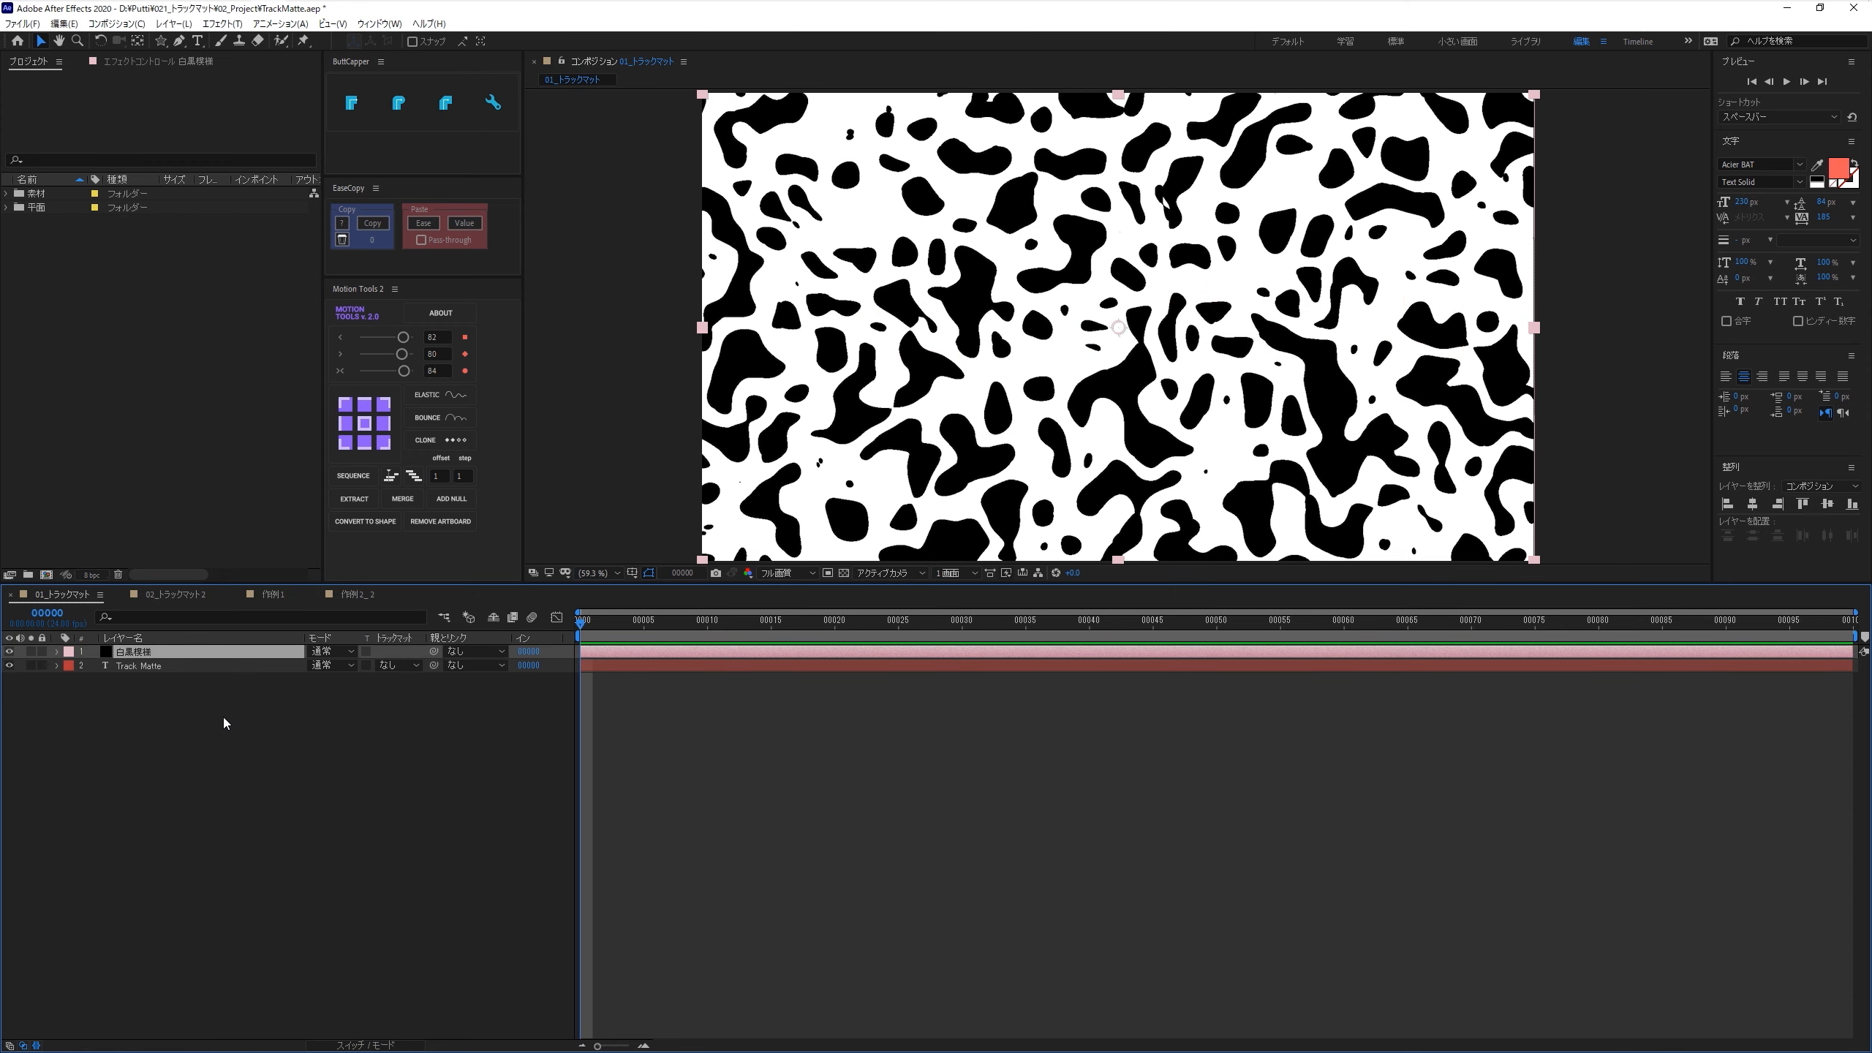
key("ctrl+alt+Down")
key("ctrl+alt+Up")
Set the Track Matte text layer's track matte to ルミナンスキーマット 白黒模様
left_click(224, 718)
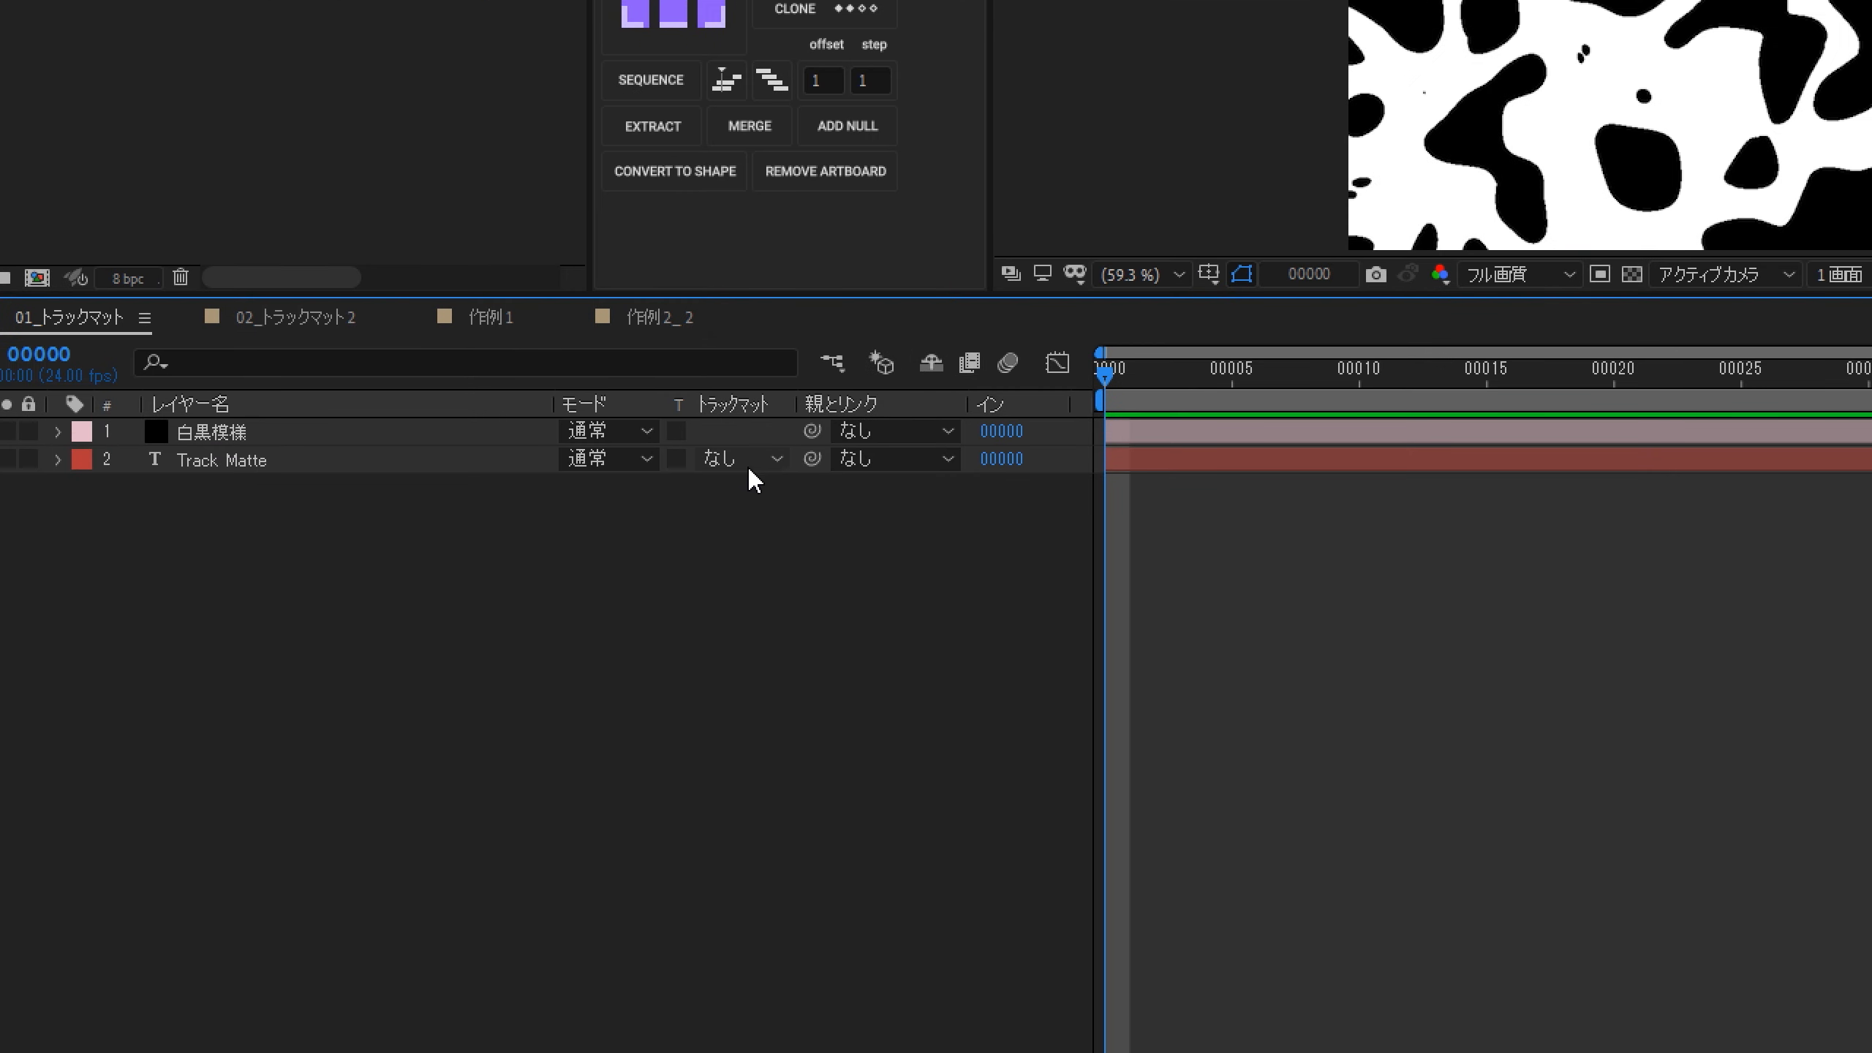
left_click(747, 465)
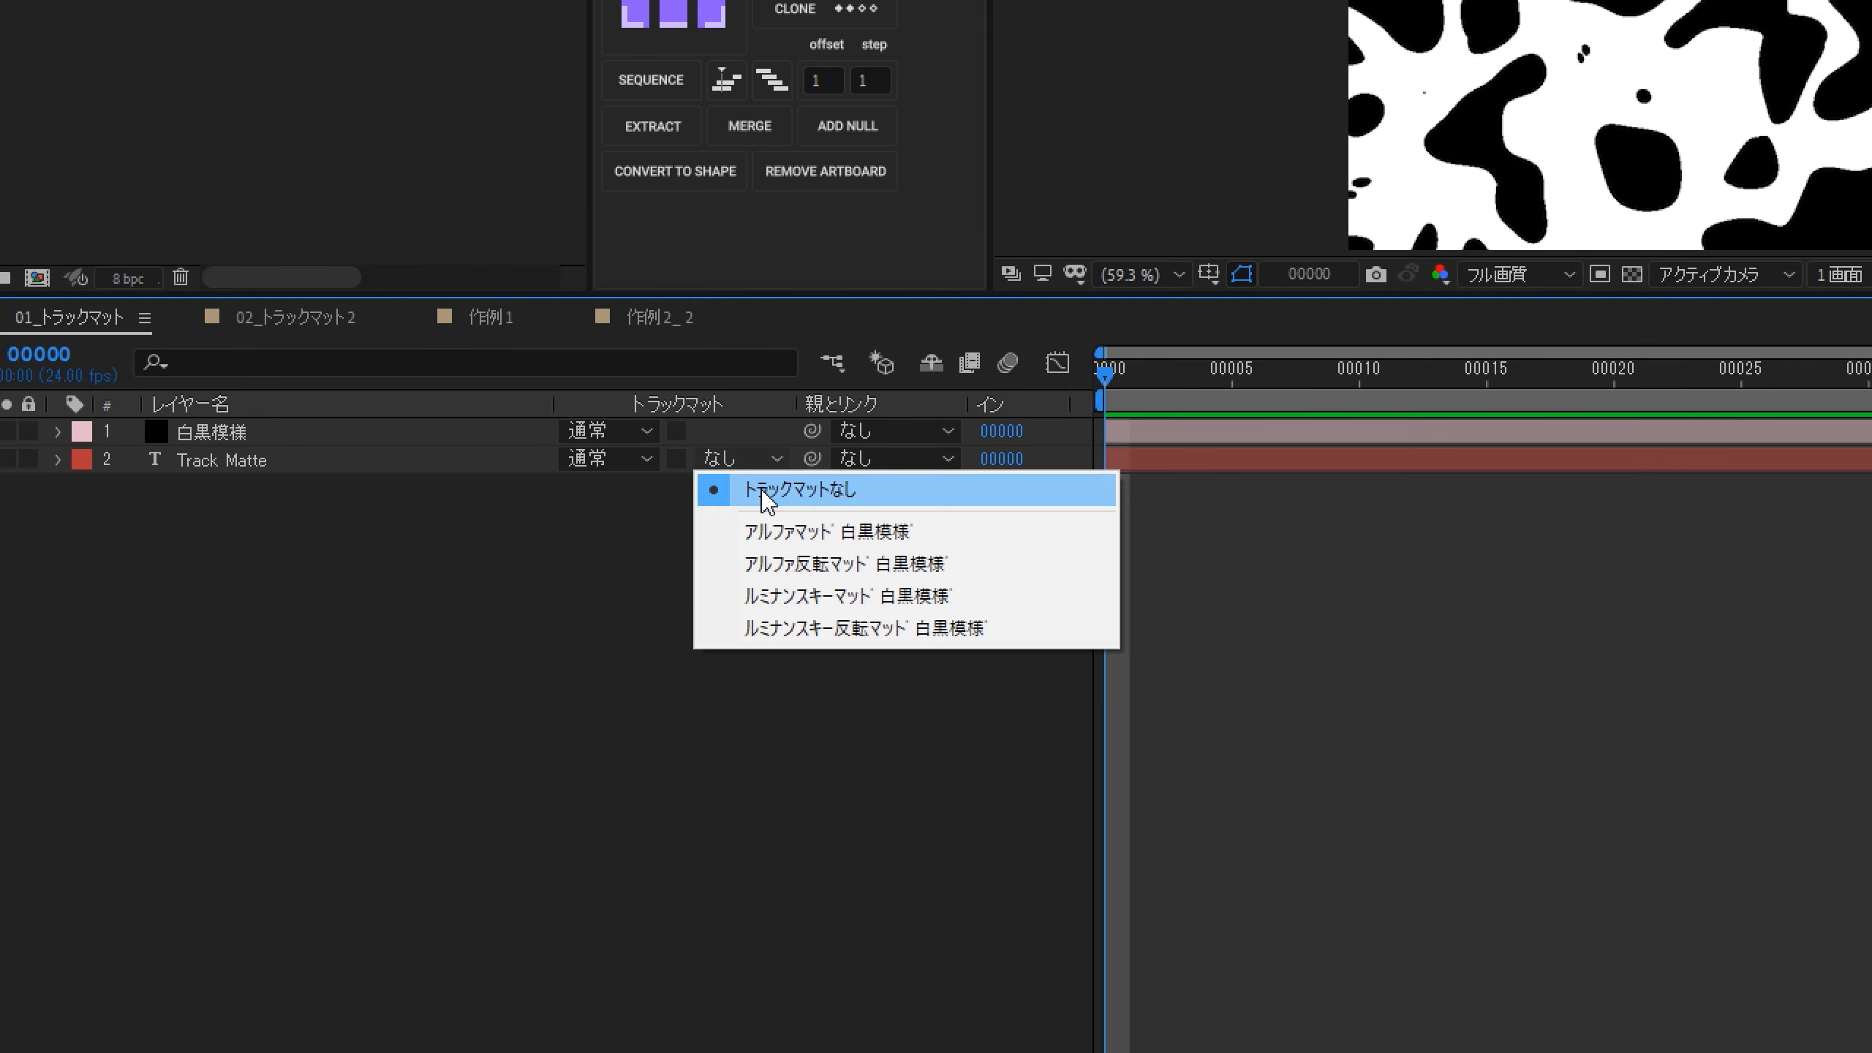
left_click(819, 598)
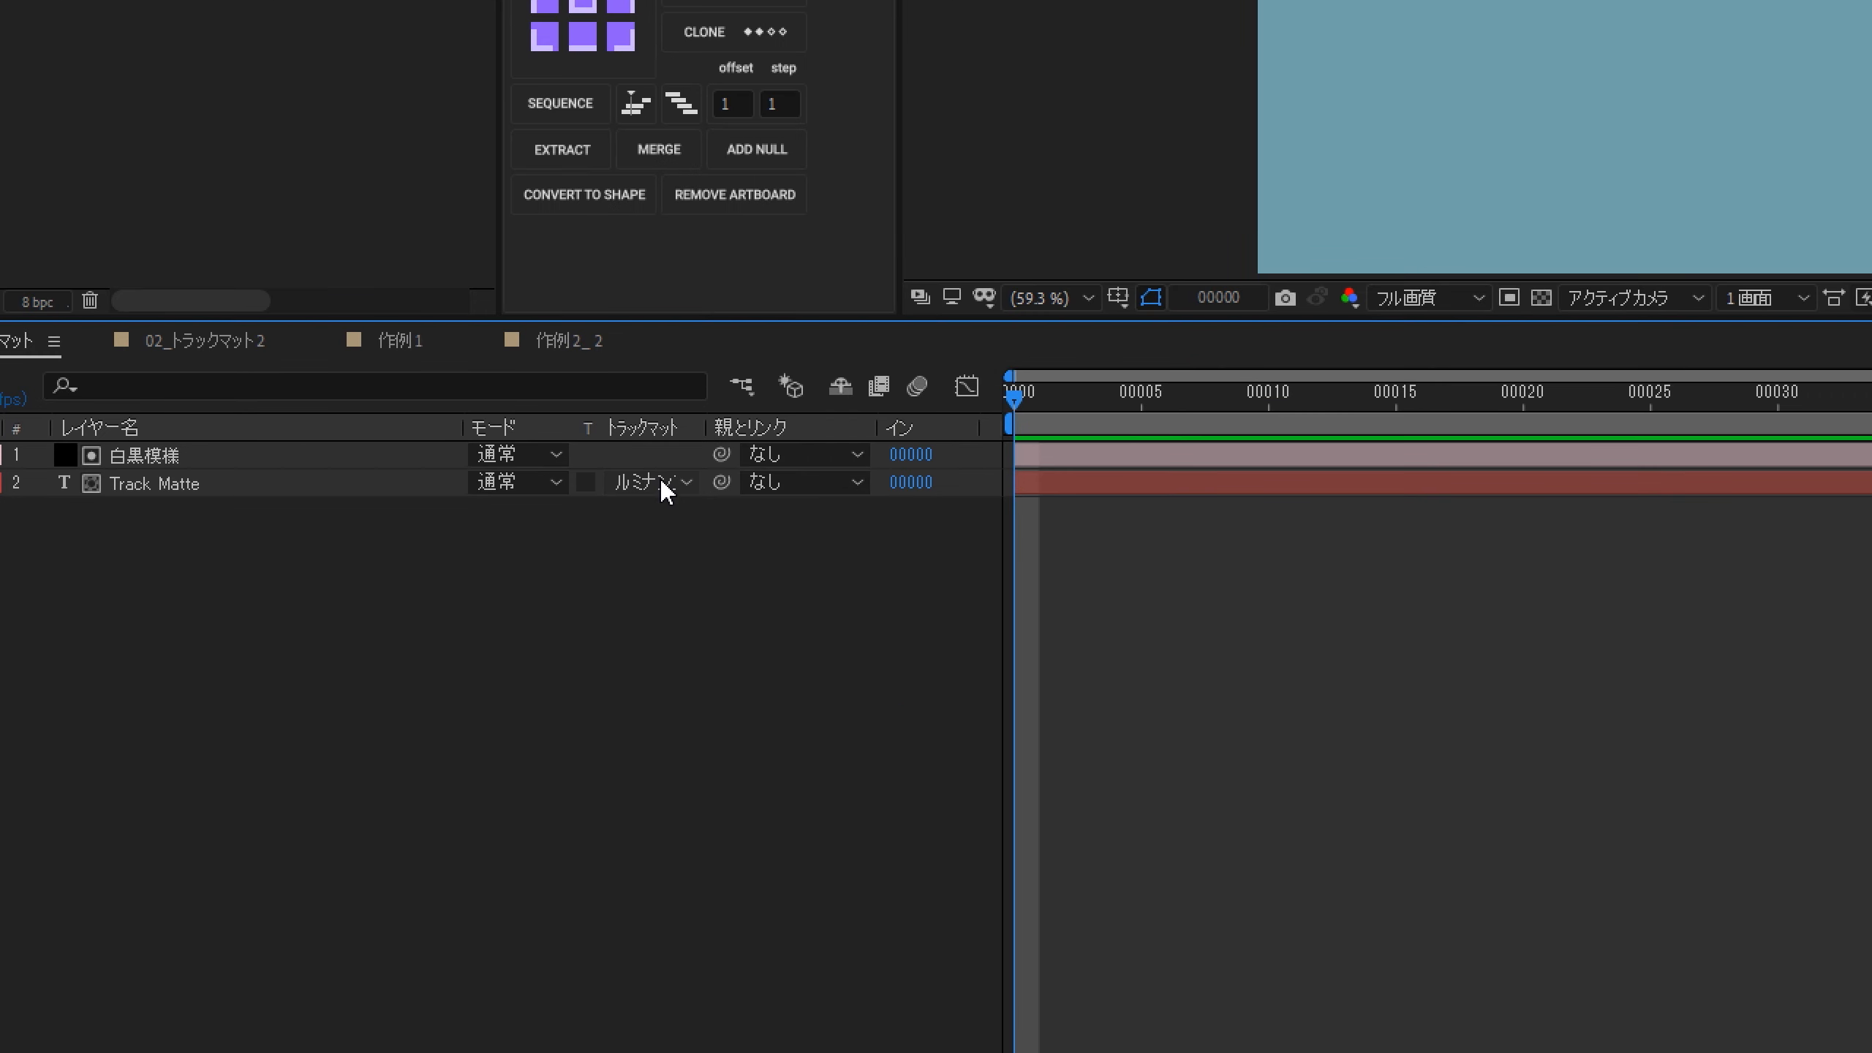
Alternate the text layer's track matte between ルミナンスキー反転マット and ルミナンスキーマット 白黒模様 to compare them, finishing on ルミナンスキーマット
left_click(403, 665)
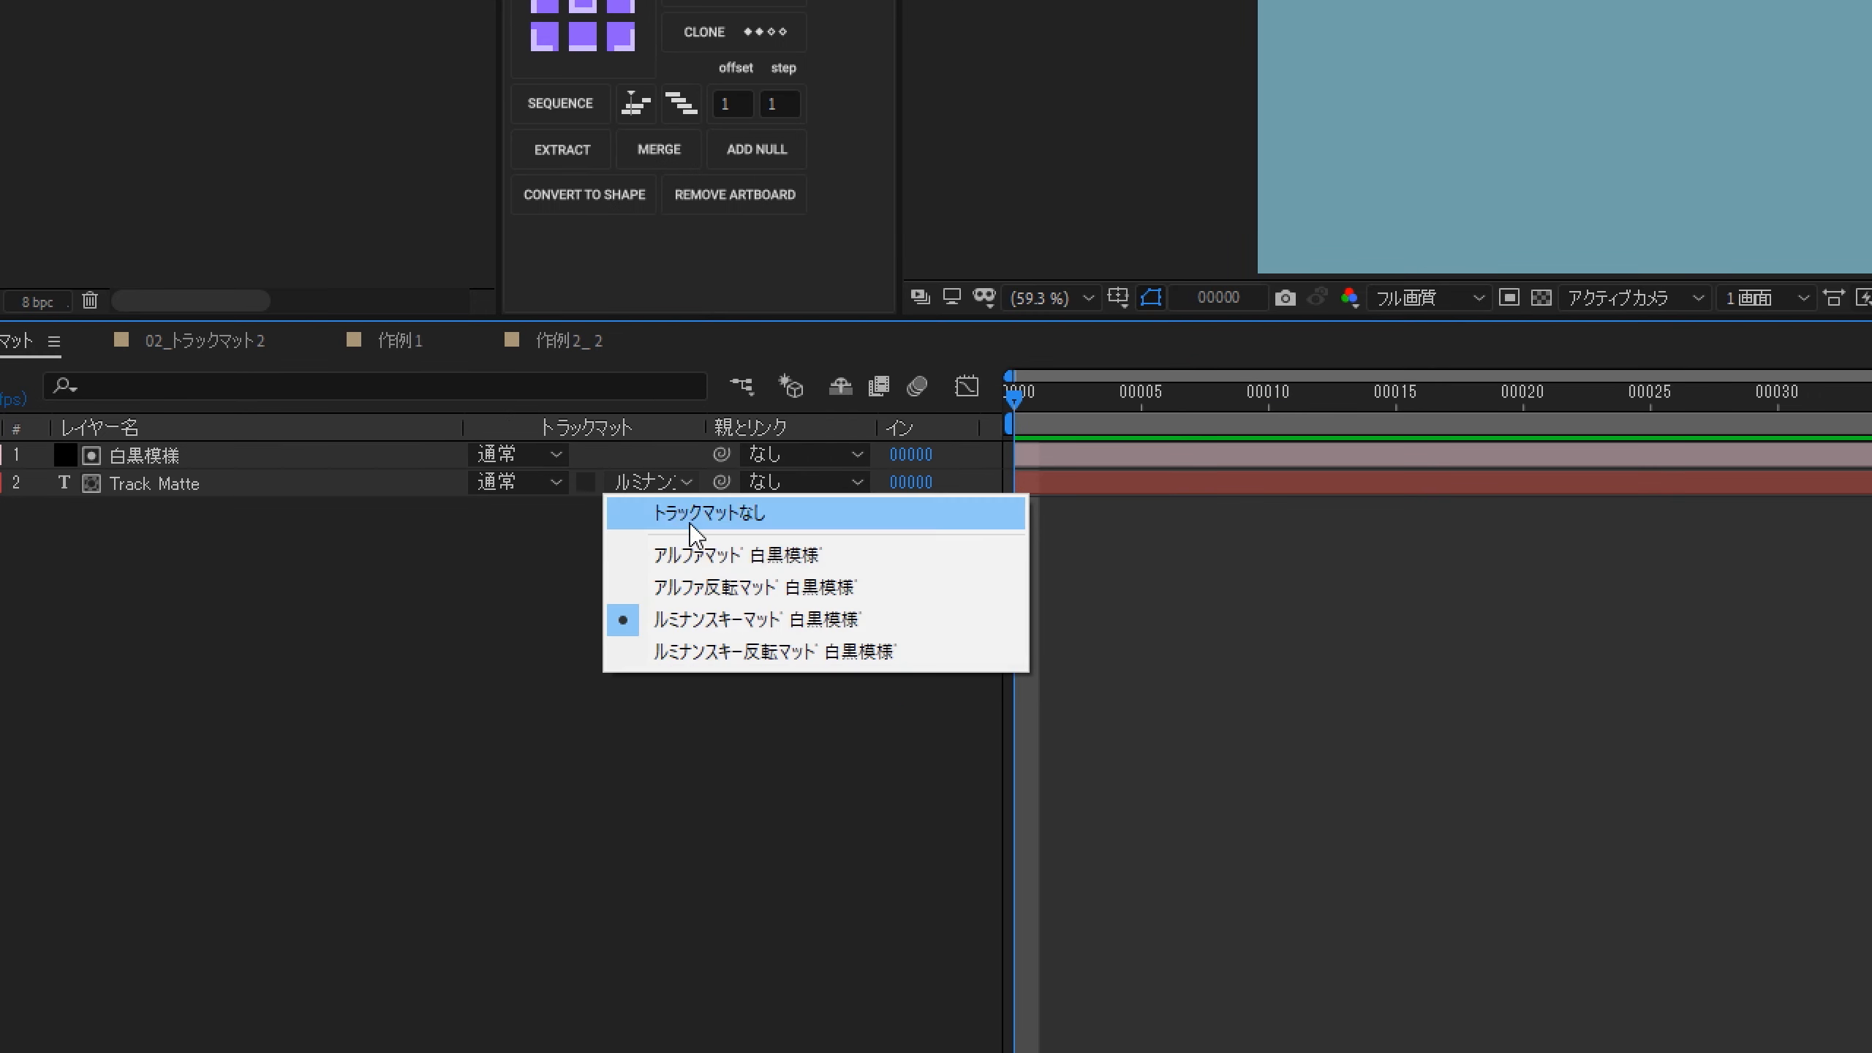
left_click(719, 653)
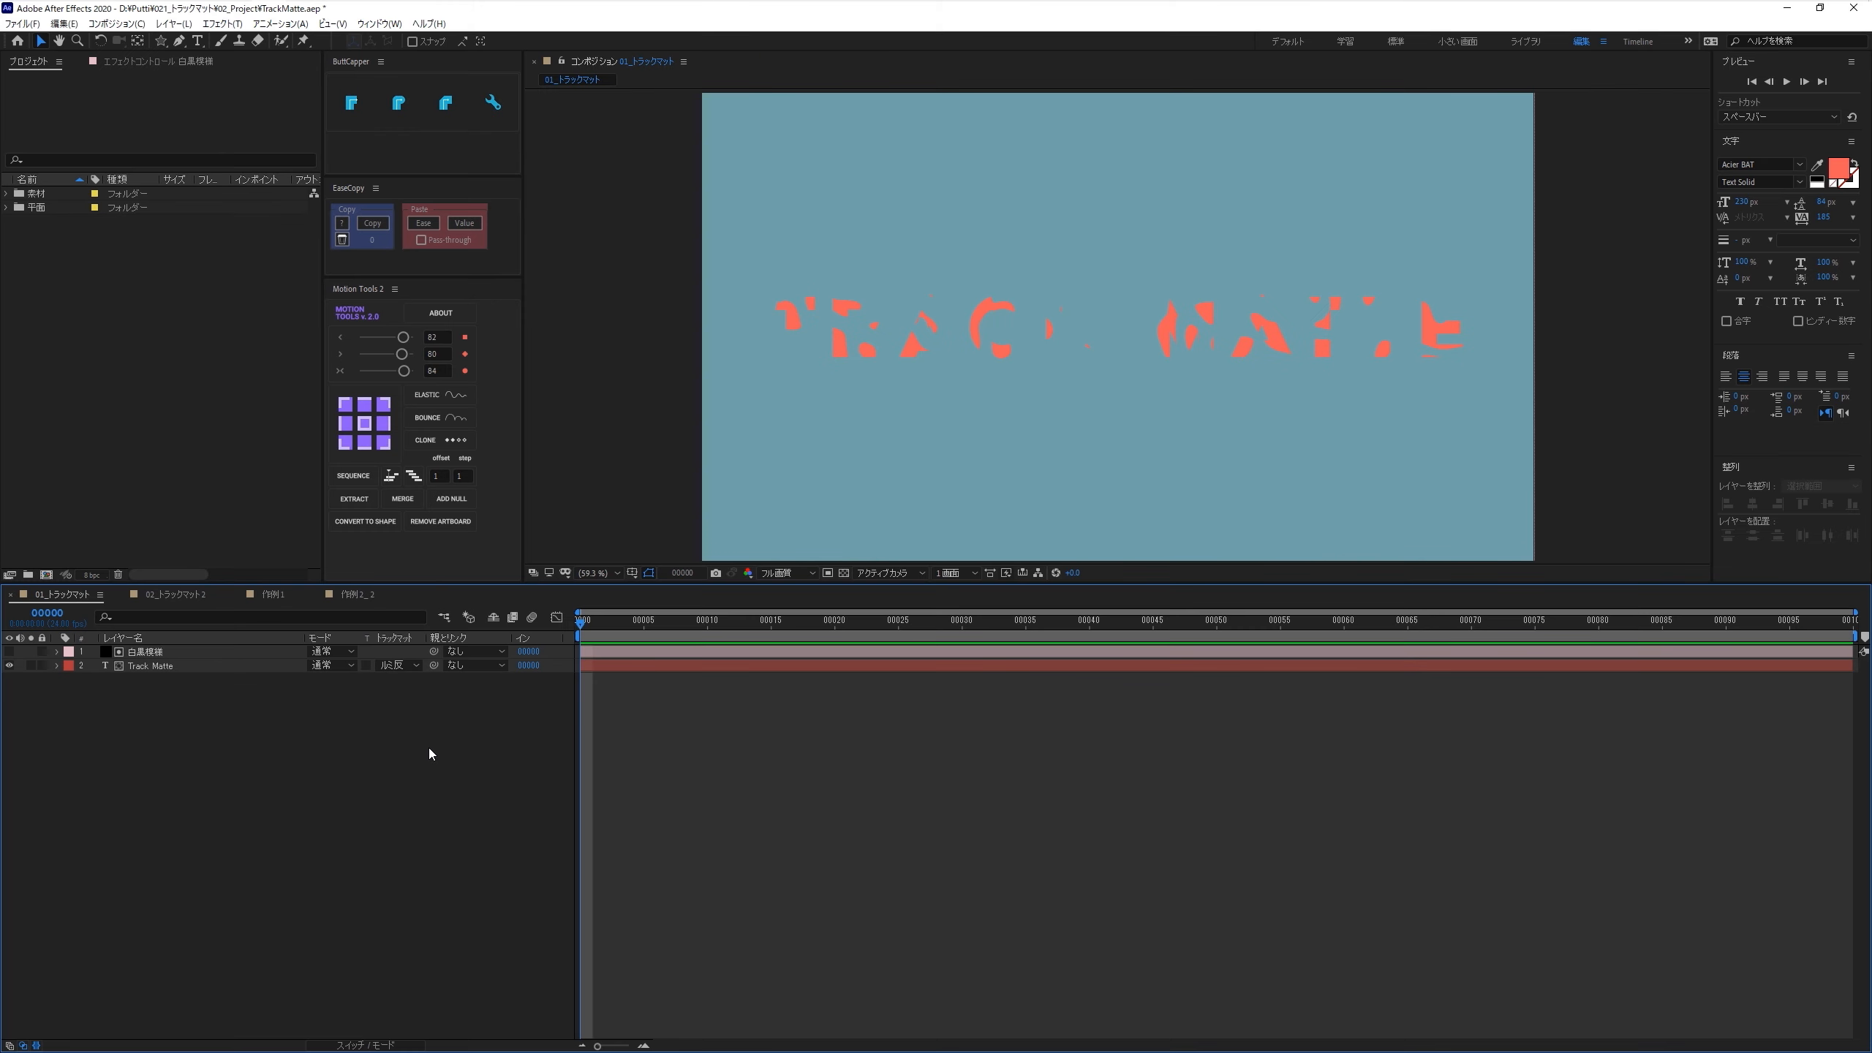
left_click(401, 668)
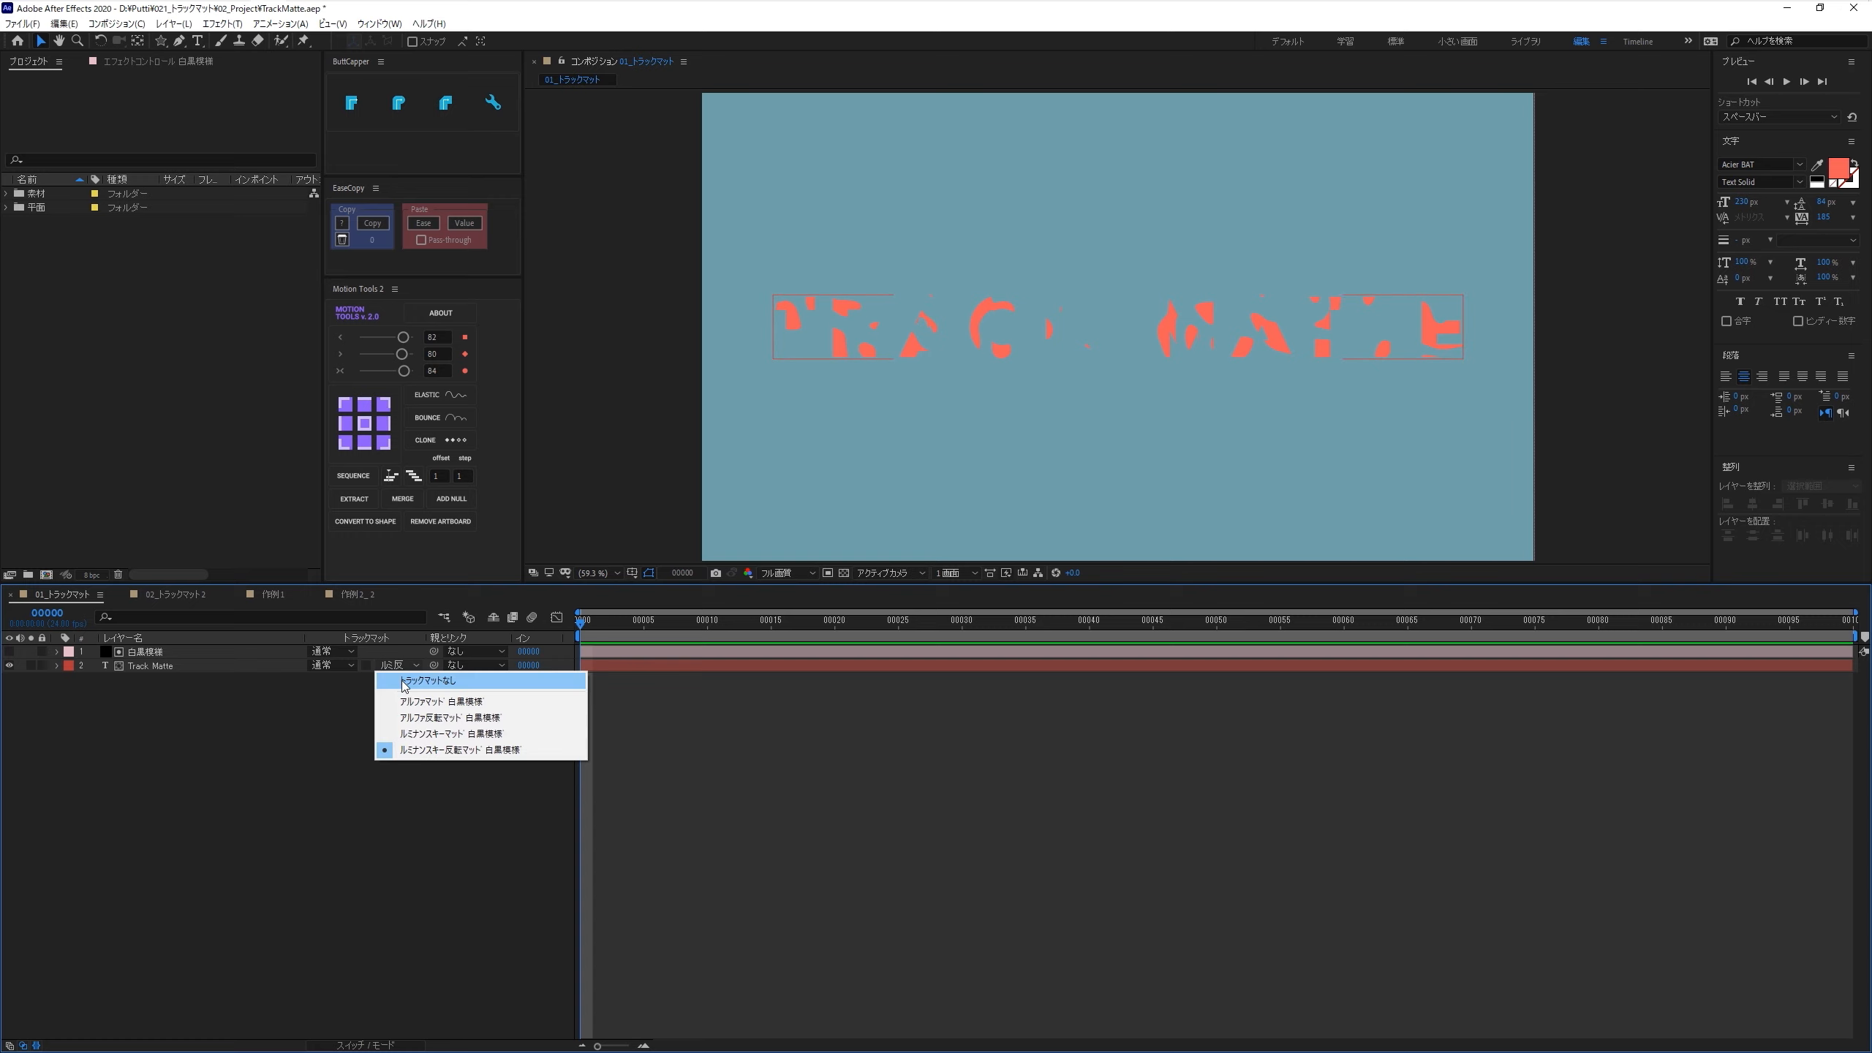
left_click(406, 734)
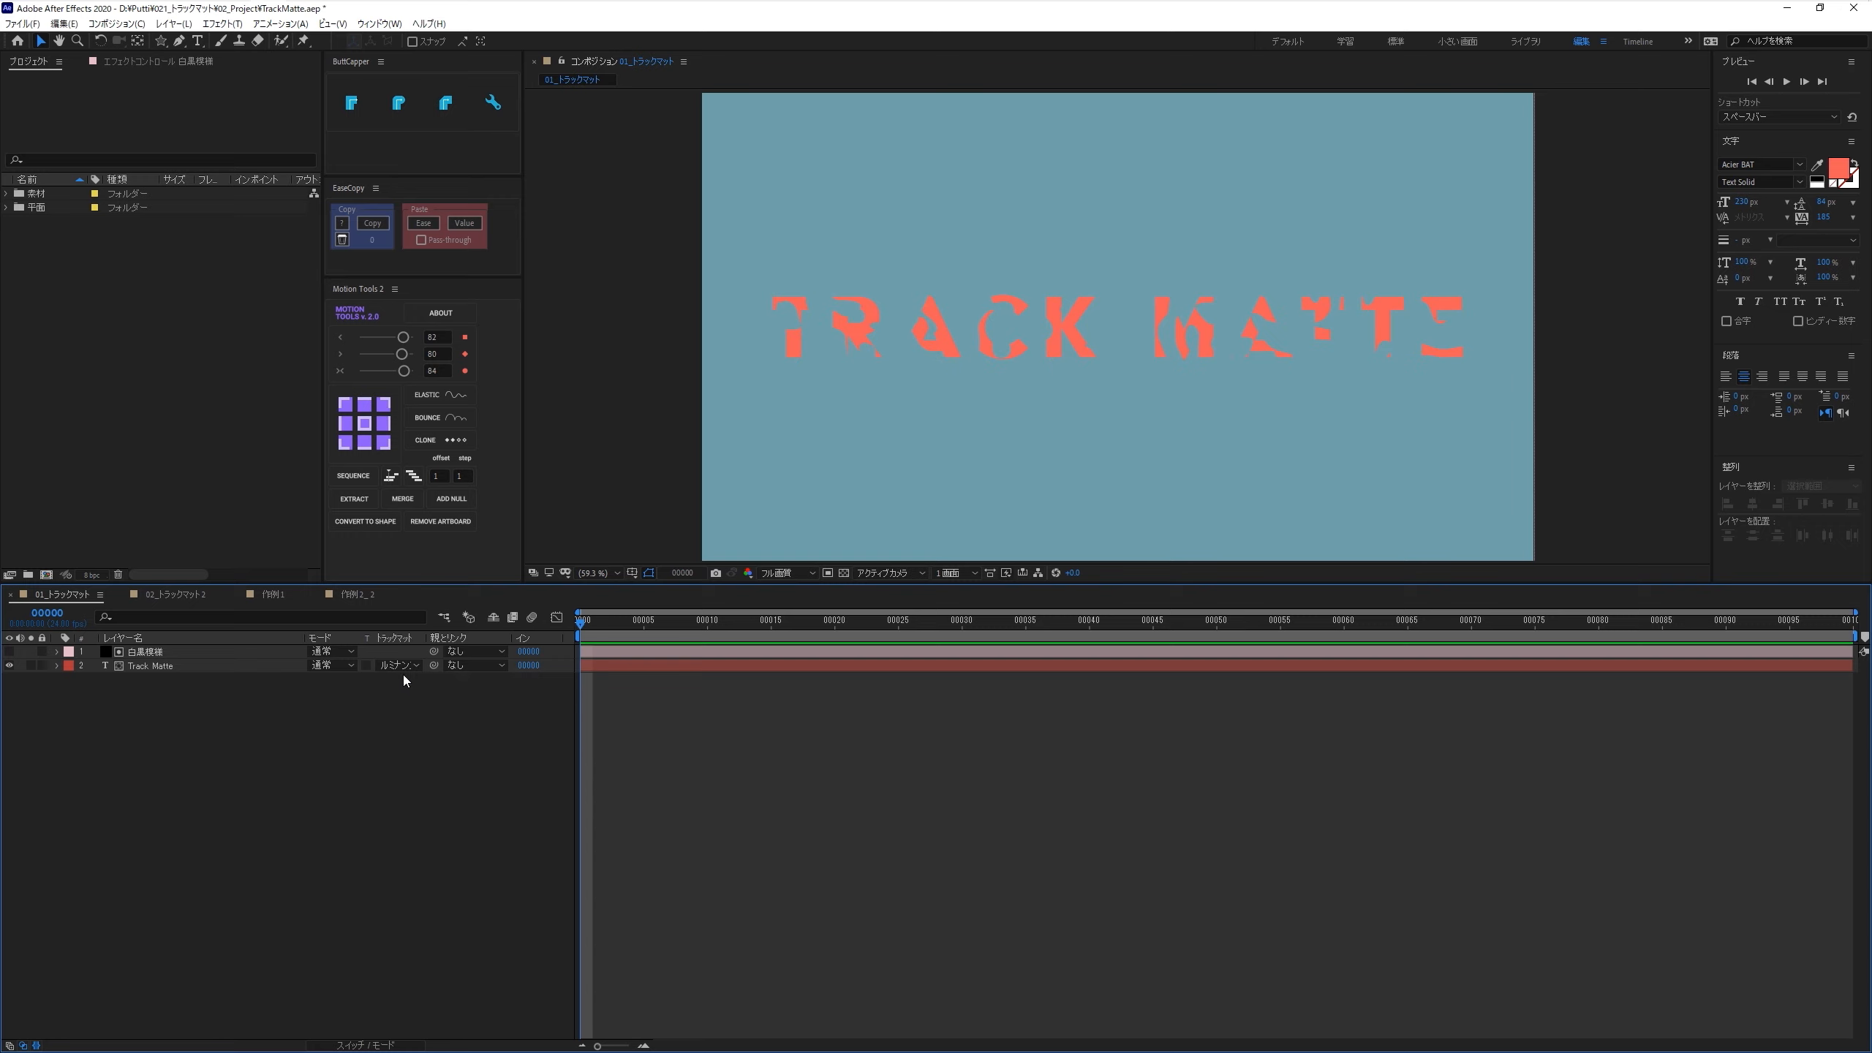
left_click(402, 666)
left_click(413, 749)
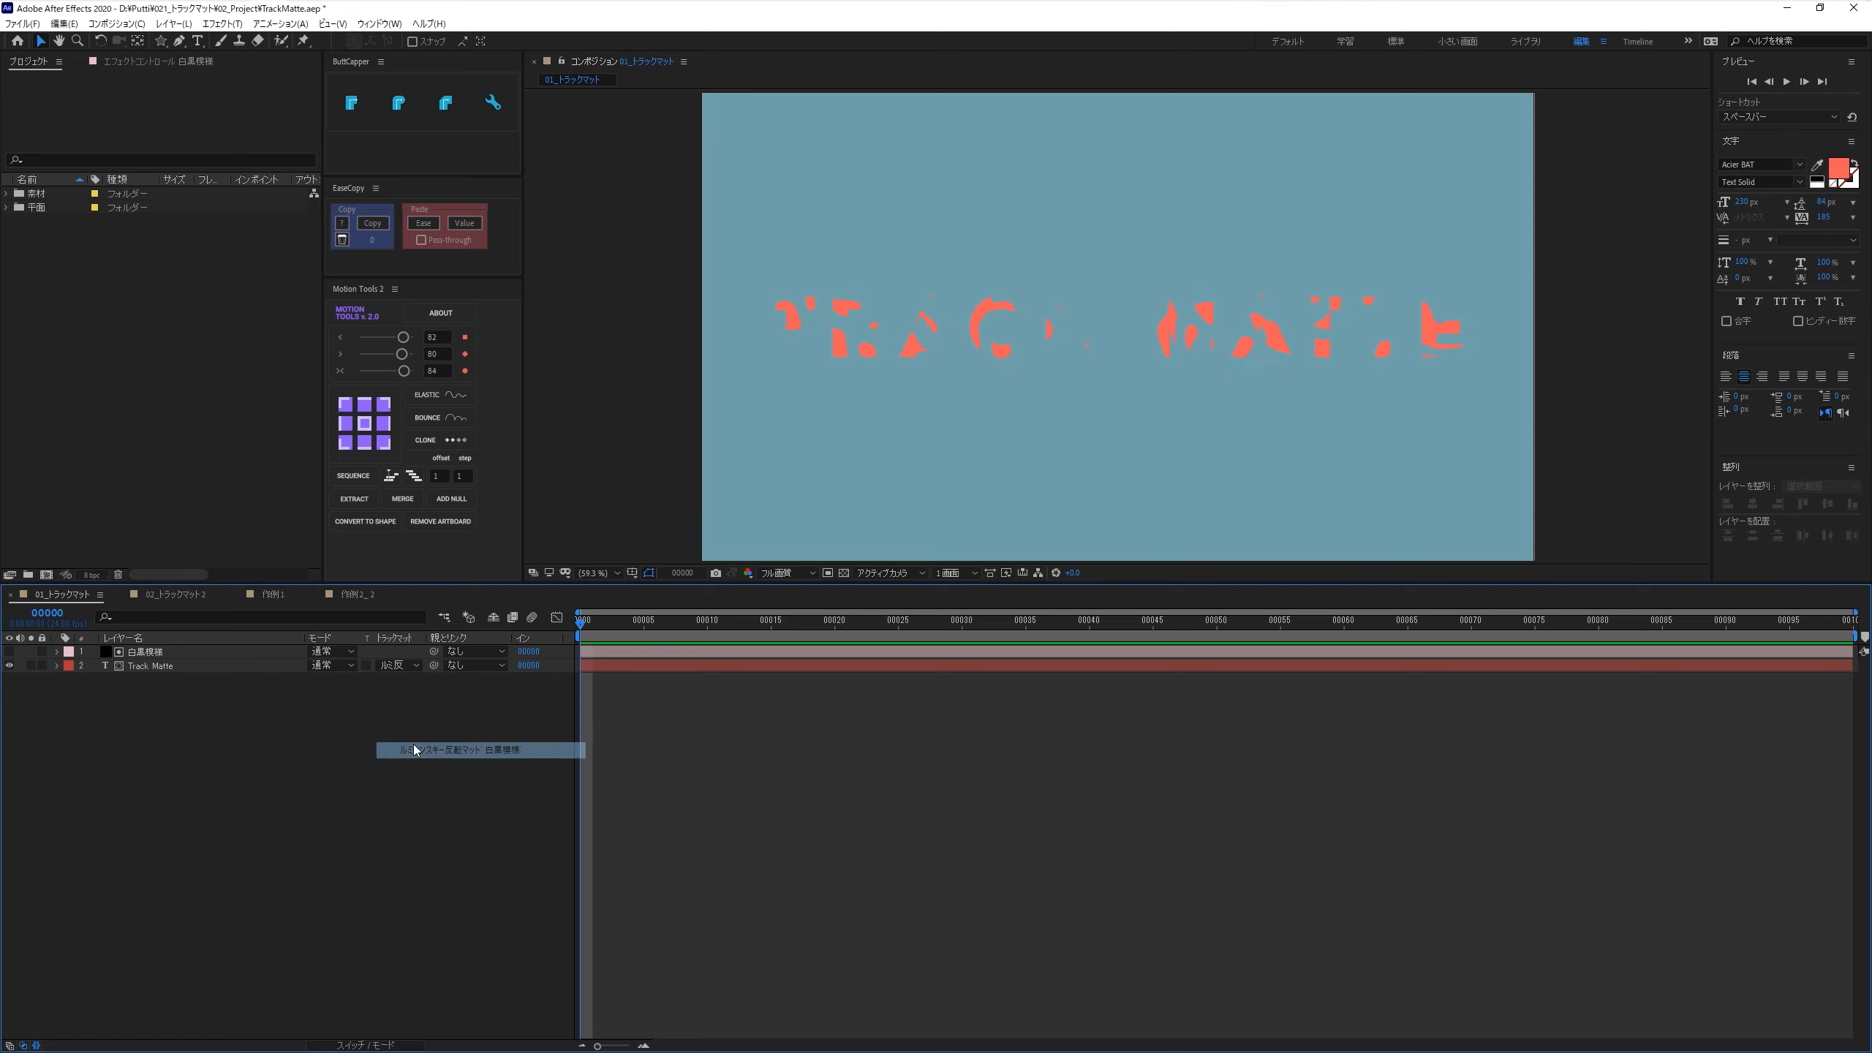
left_click(402, 666)
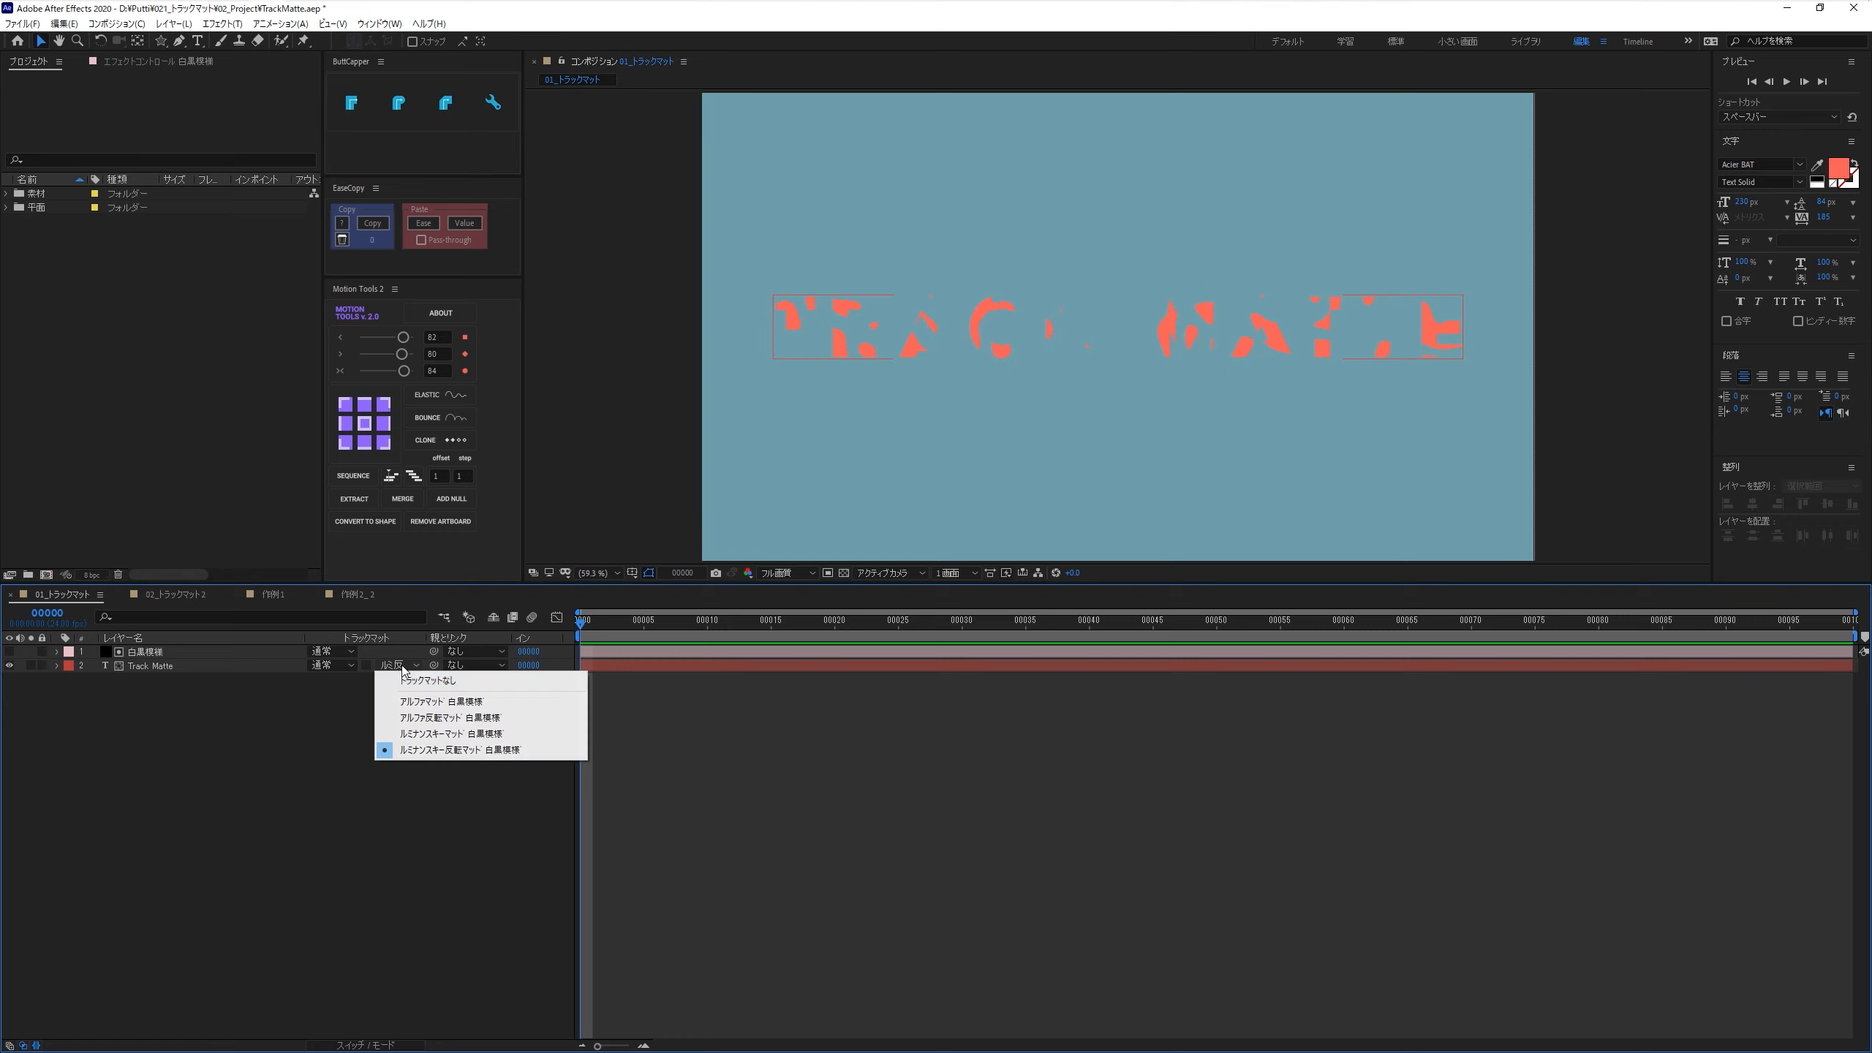
left_click(411, 733)
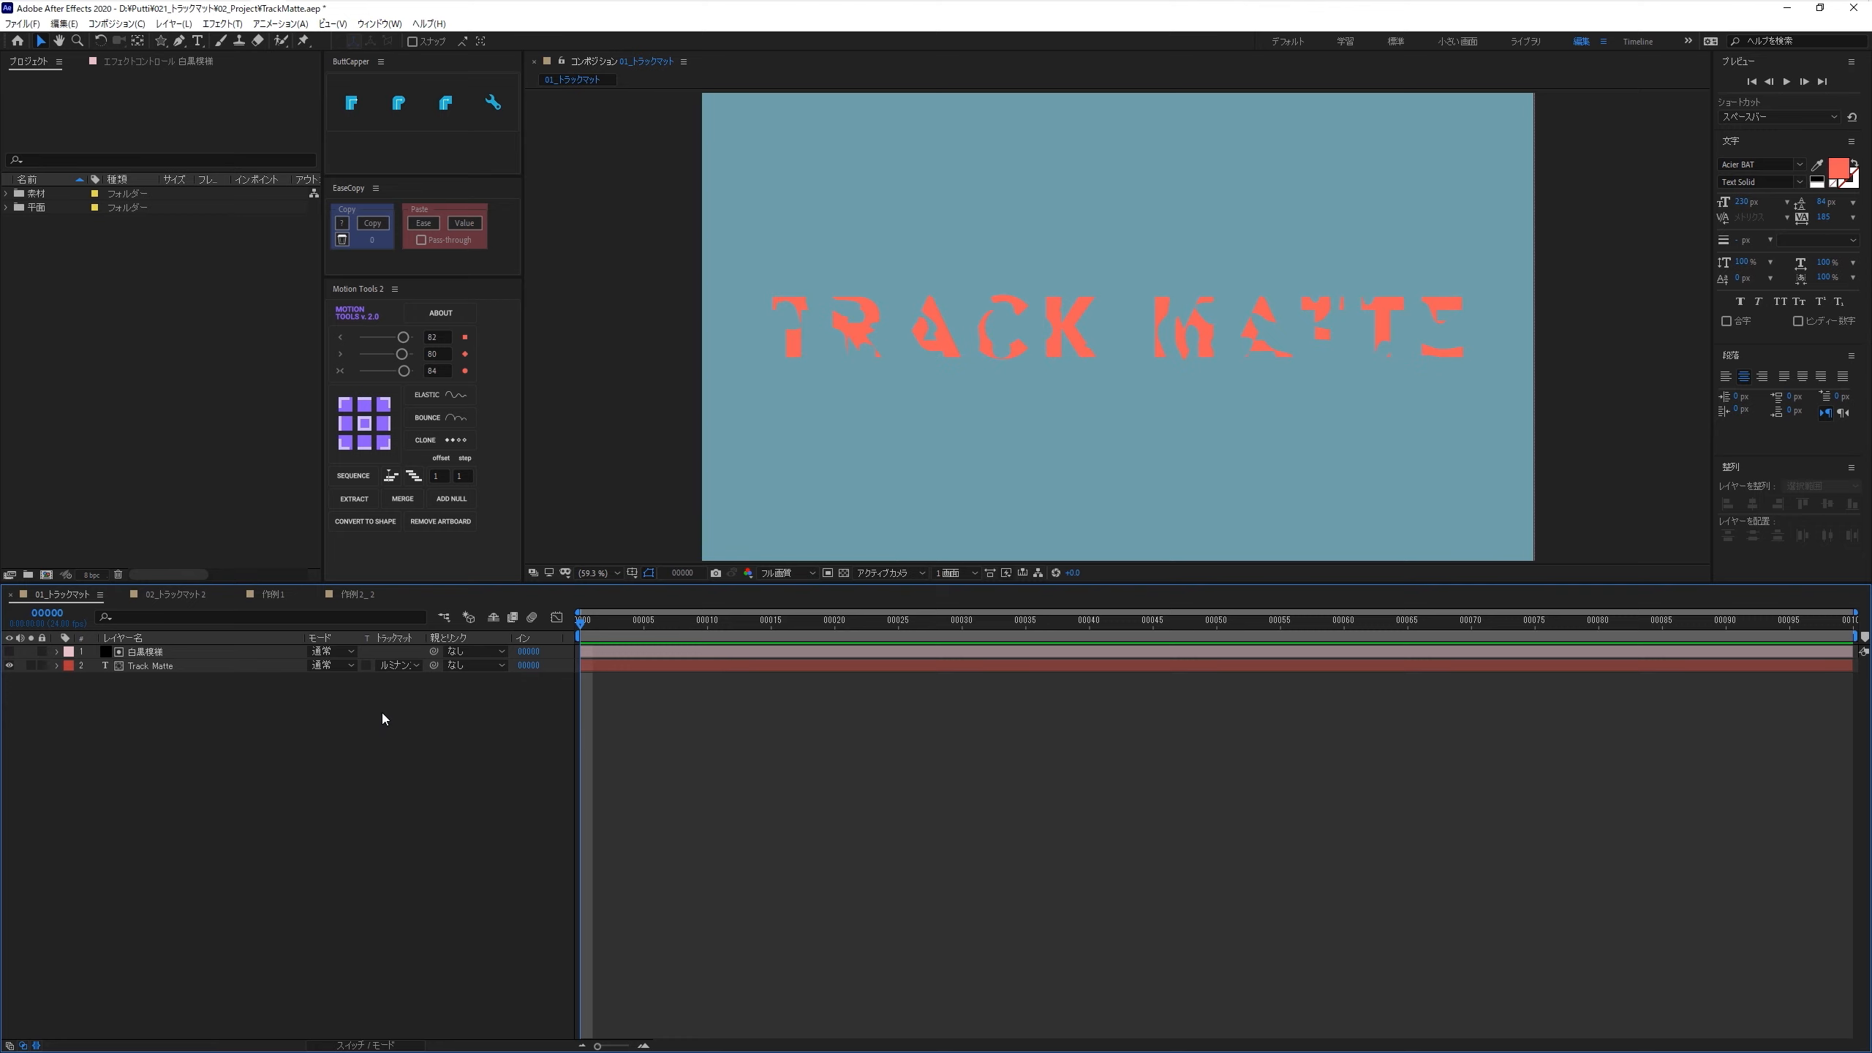